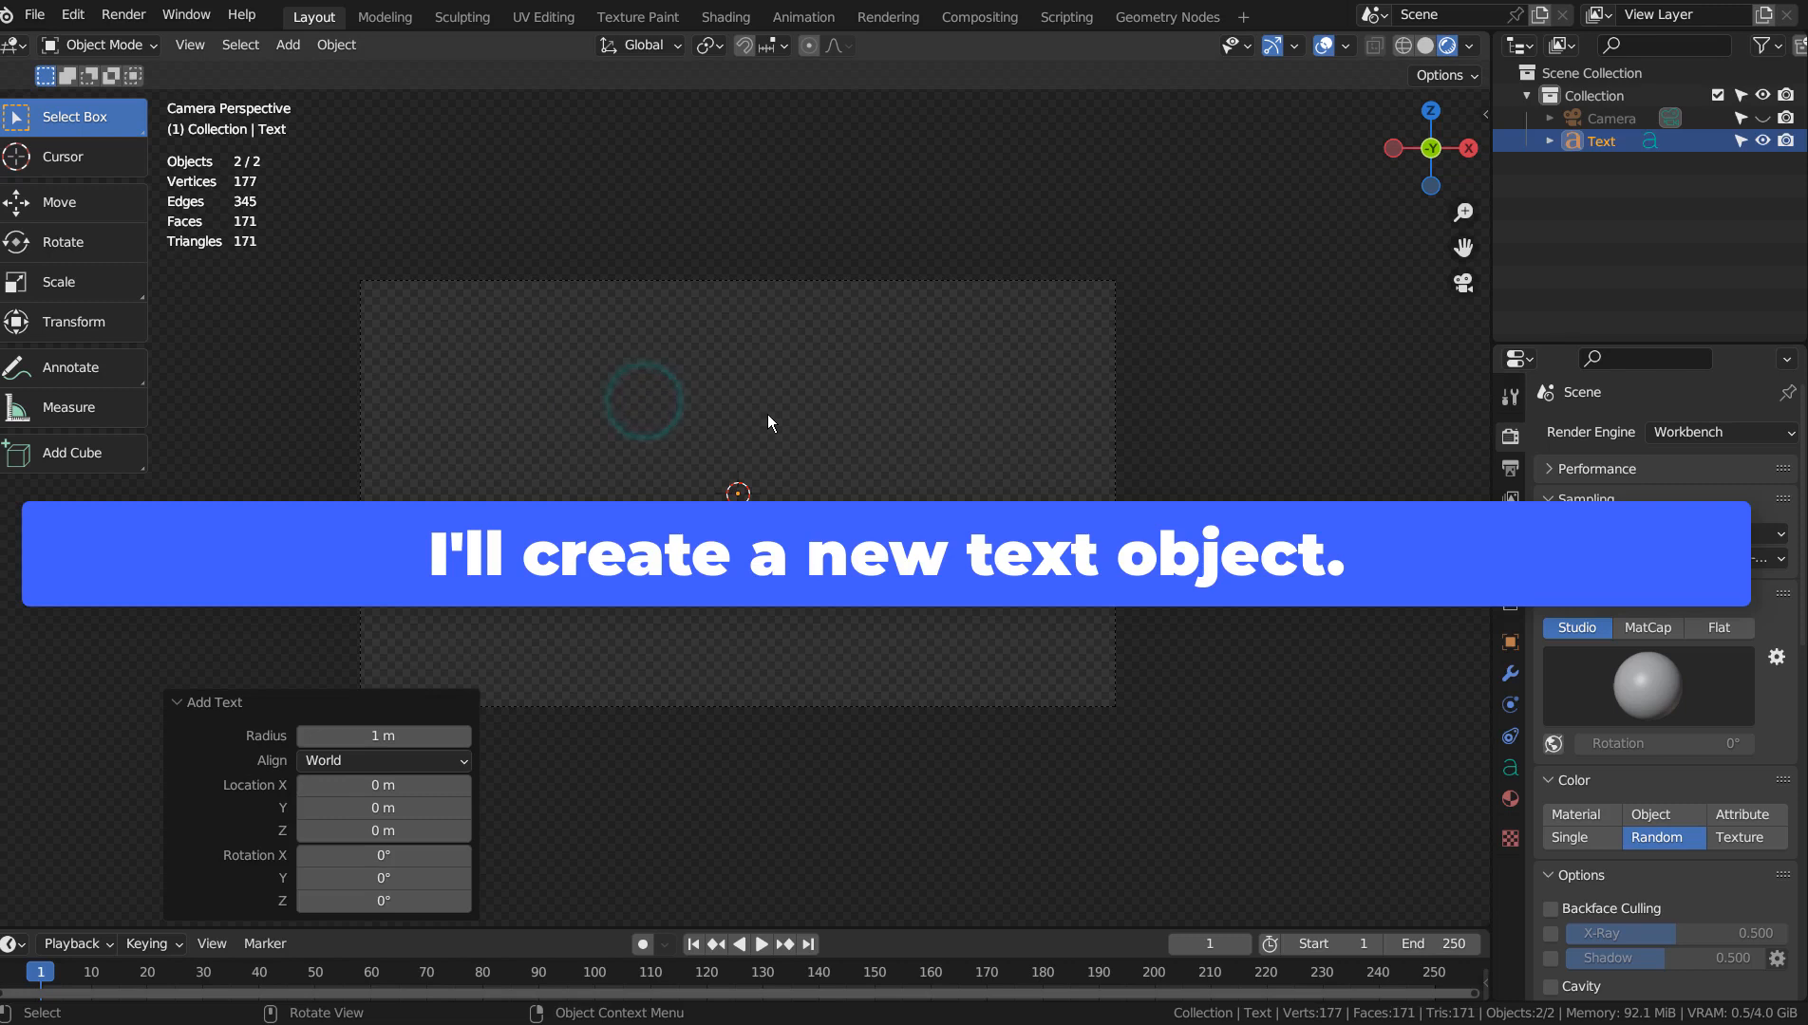
Rotate the new text object 90° about the global X axis.
key(Tab)
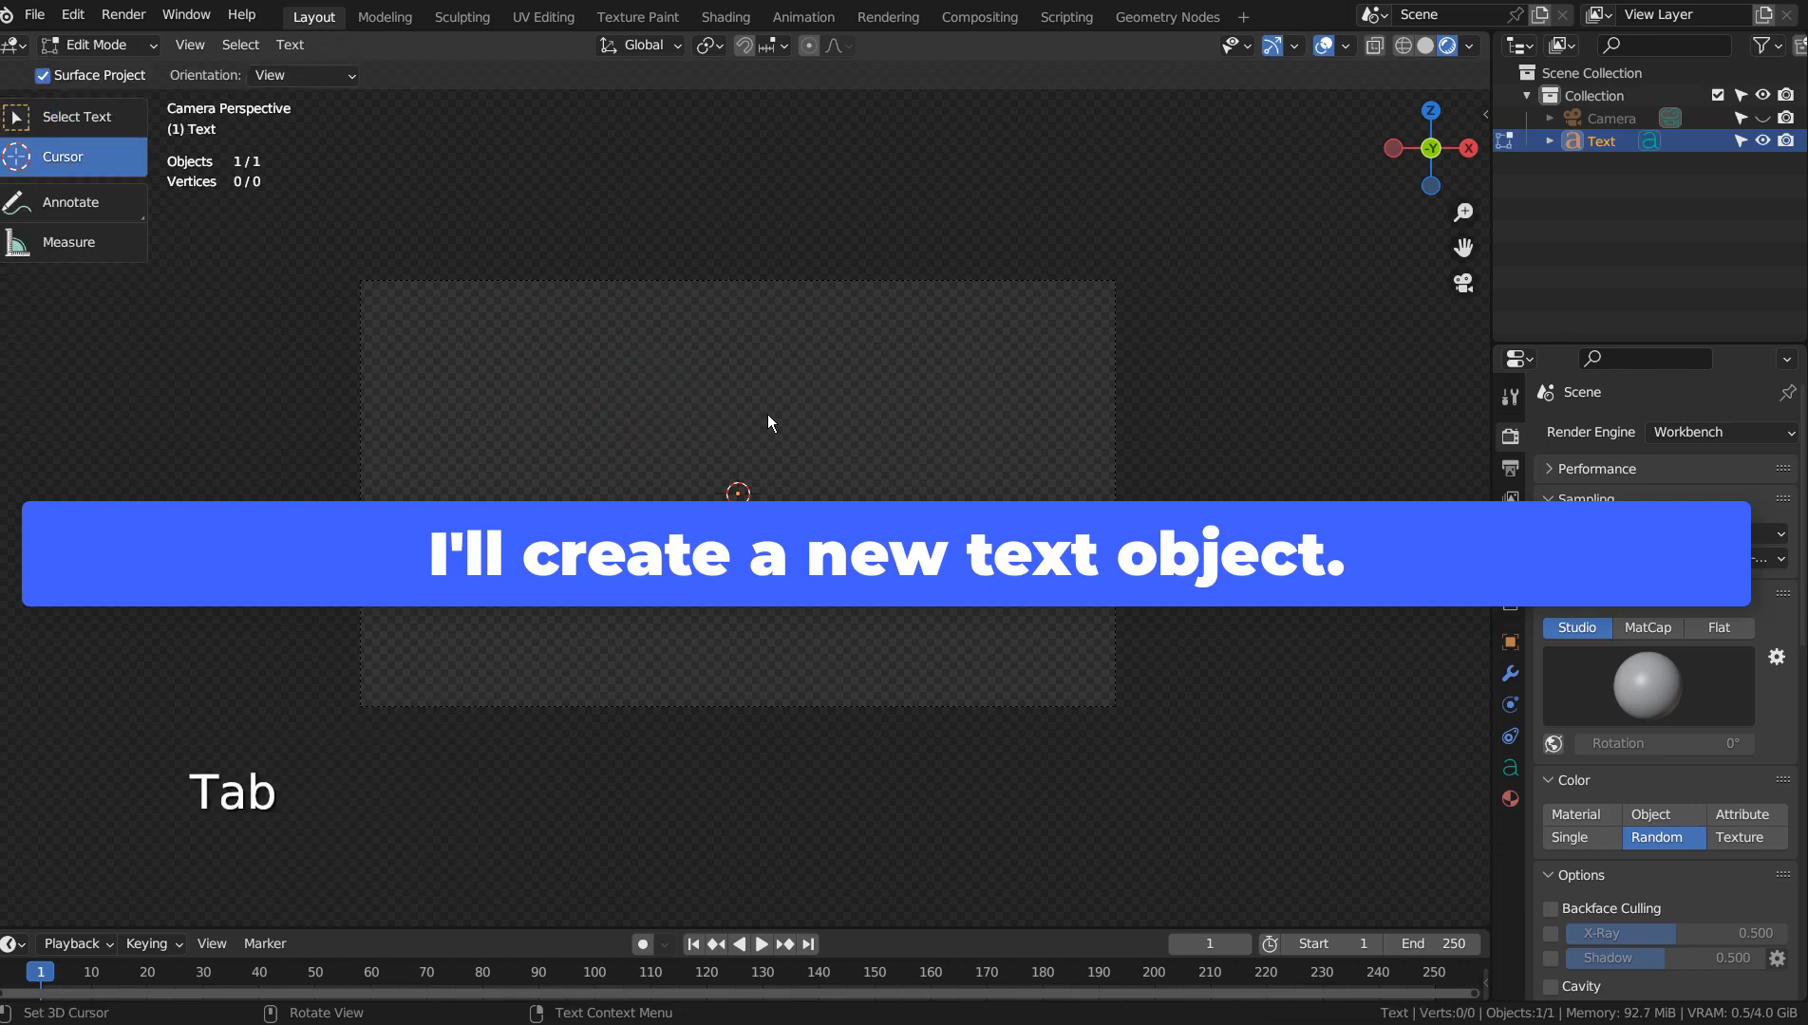
key(Return)
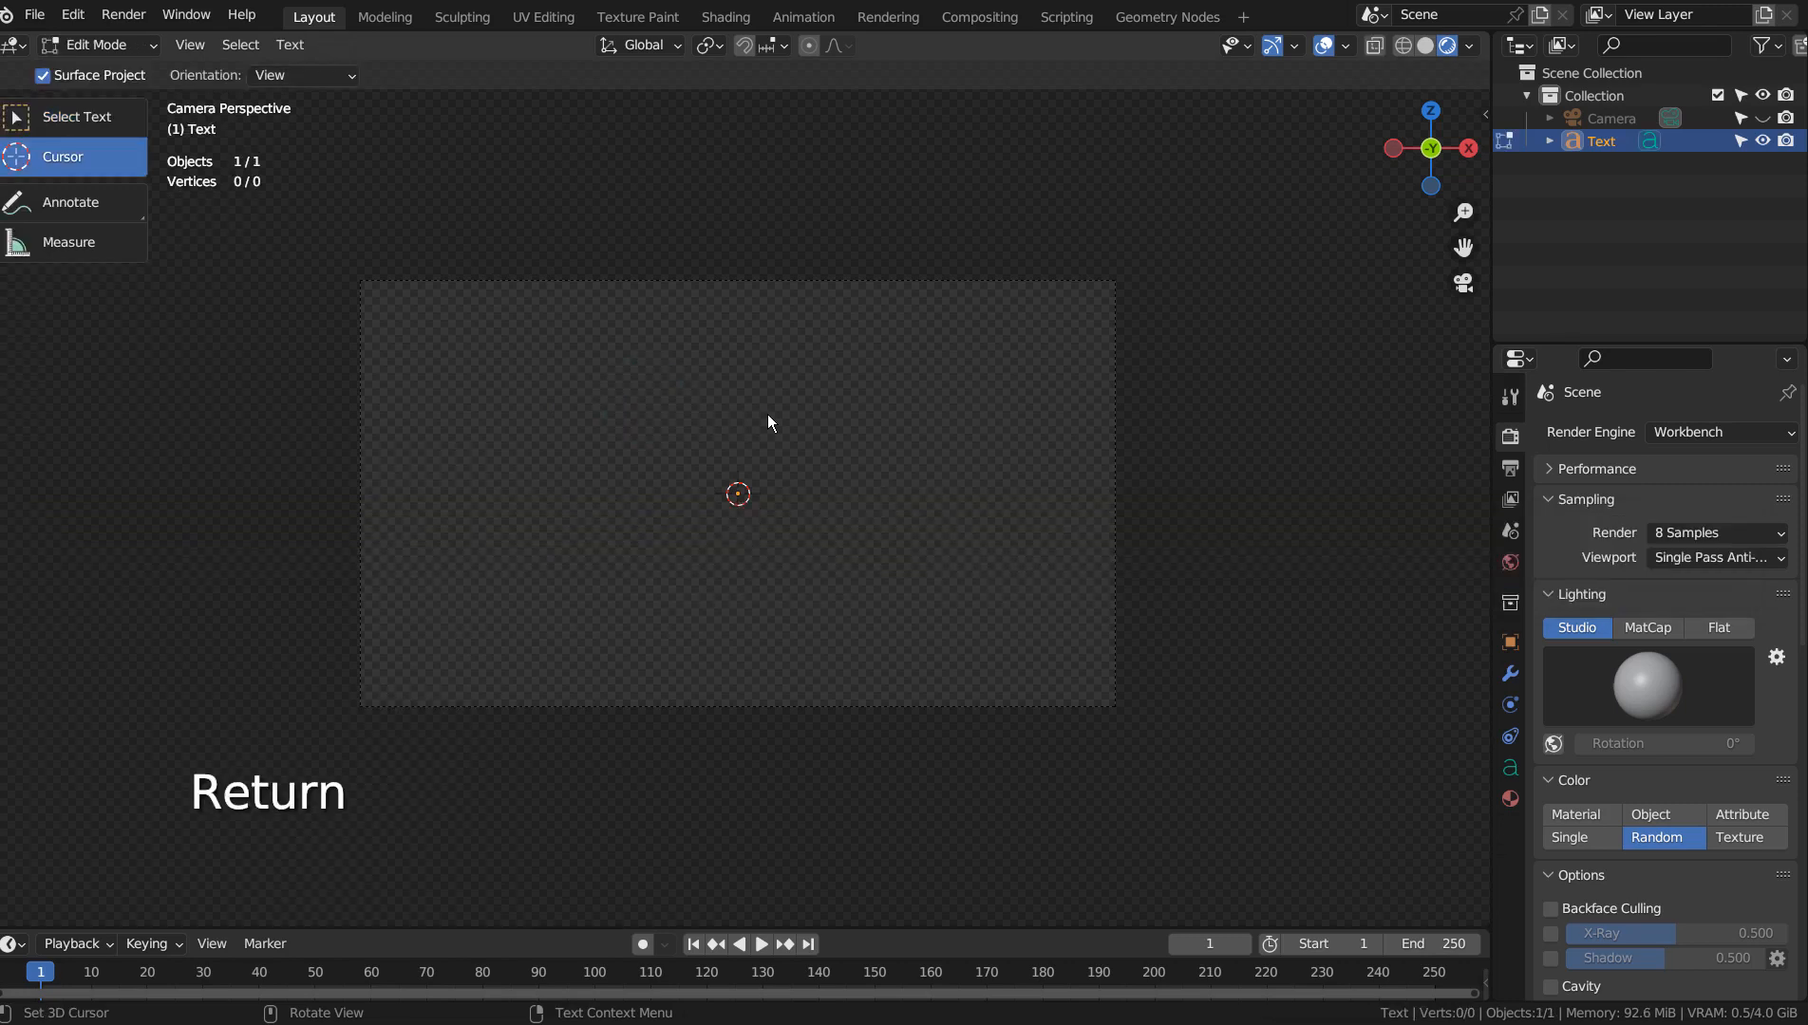
key(Tab)
key(r)
key(x)
key(9)
key(0)
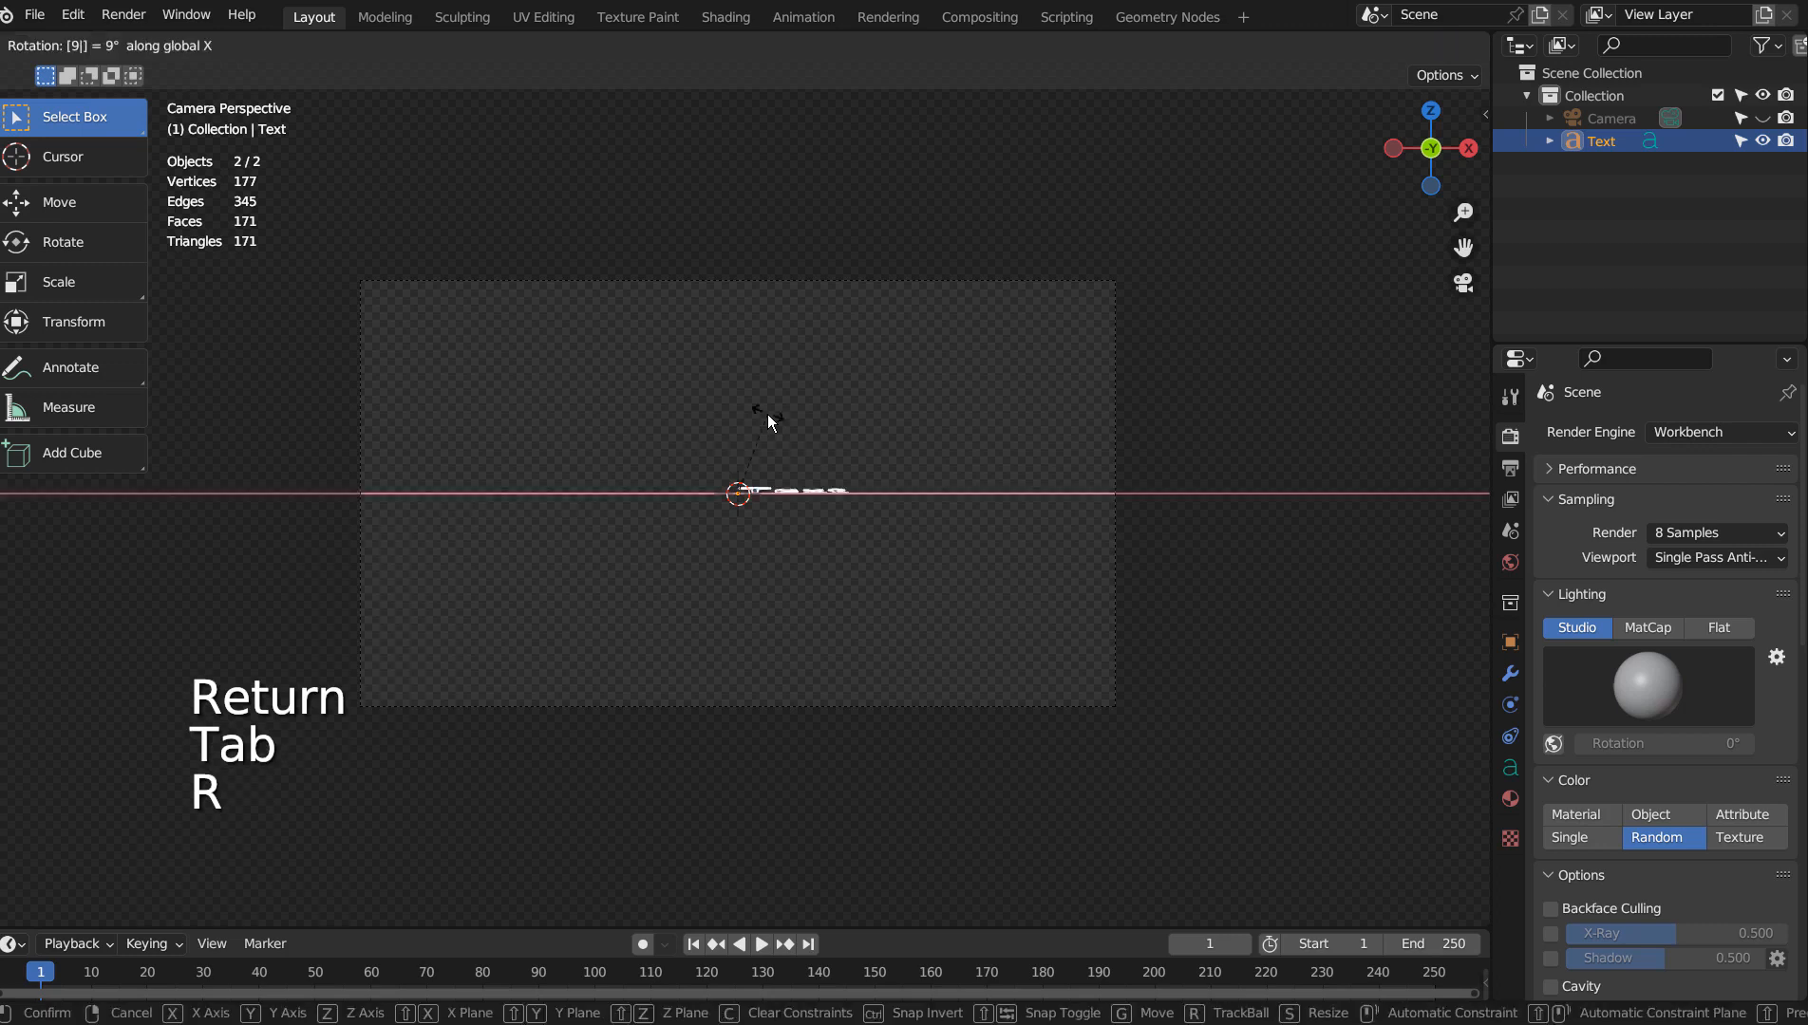
key(Return)
Replace the default wording of the text object with "3D LOGO".
key(Tab)
key(BackSpace)
key(BackSpace)
key(BackSpace)
key(BackSpace)
key(BackSpace)
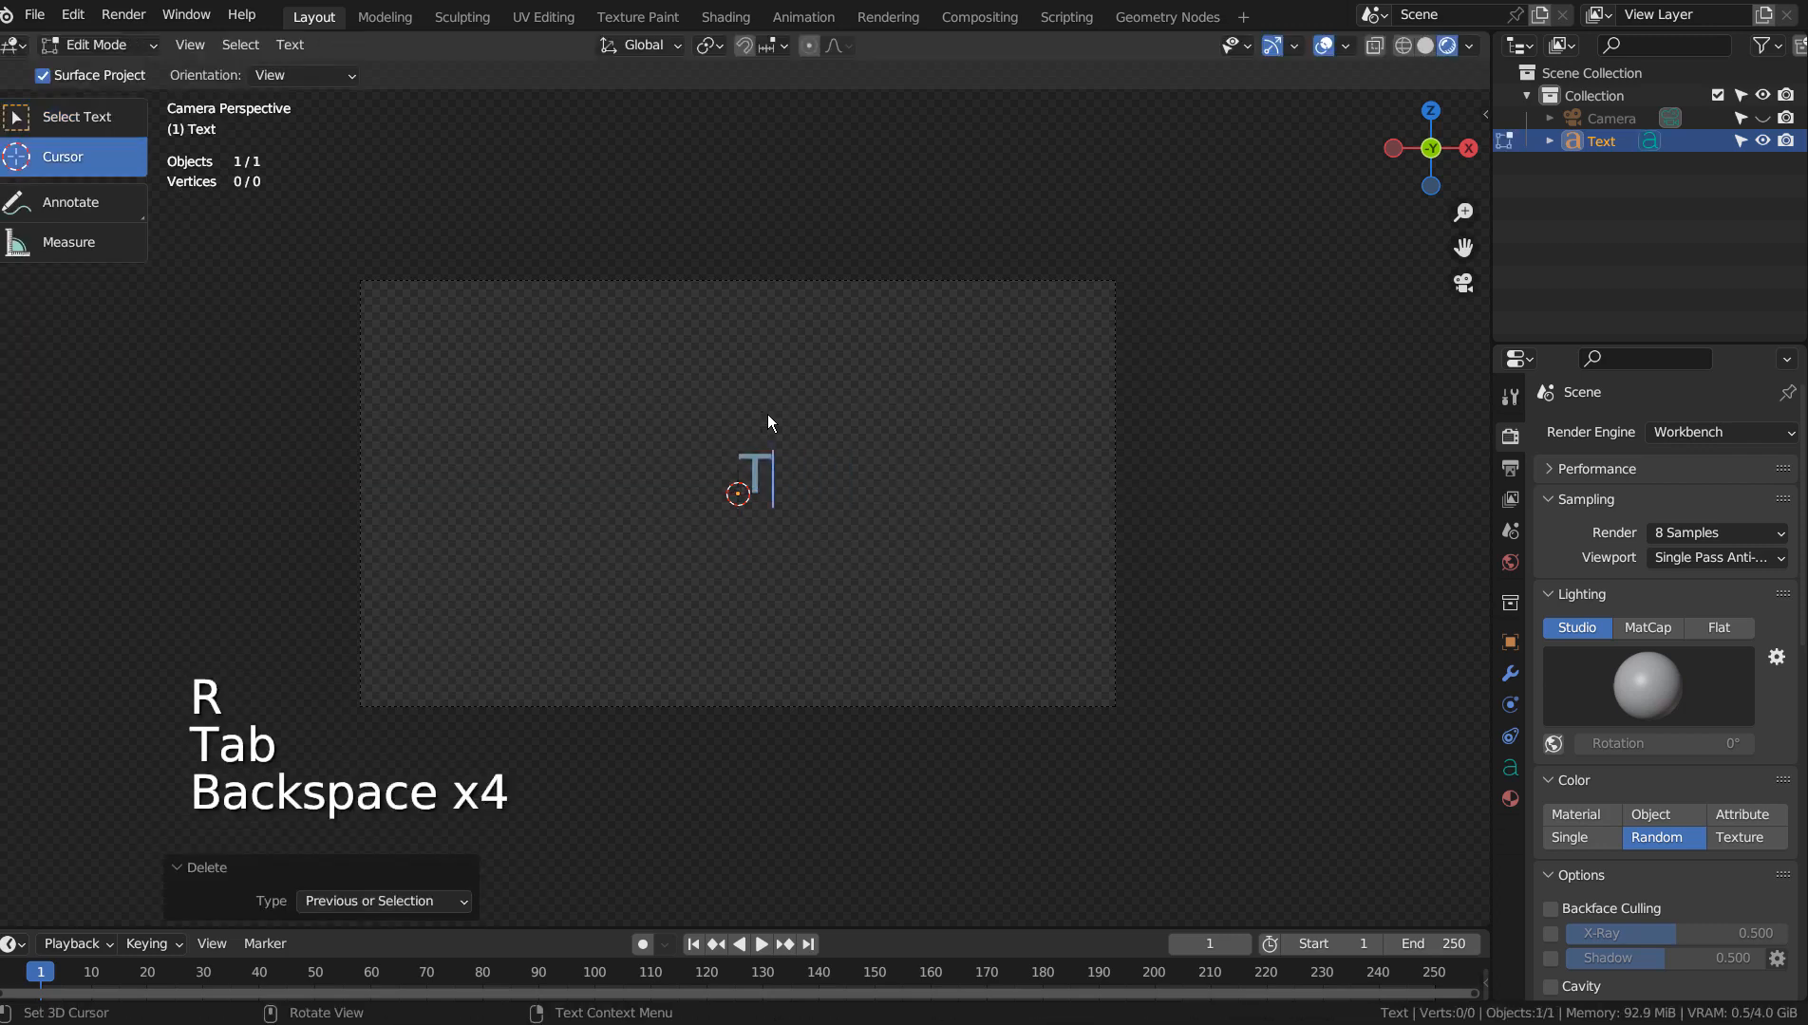
text(3D LOGO)
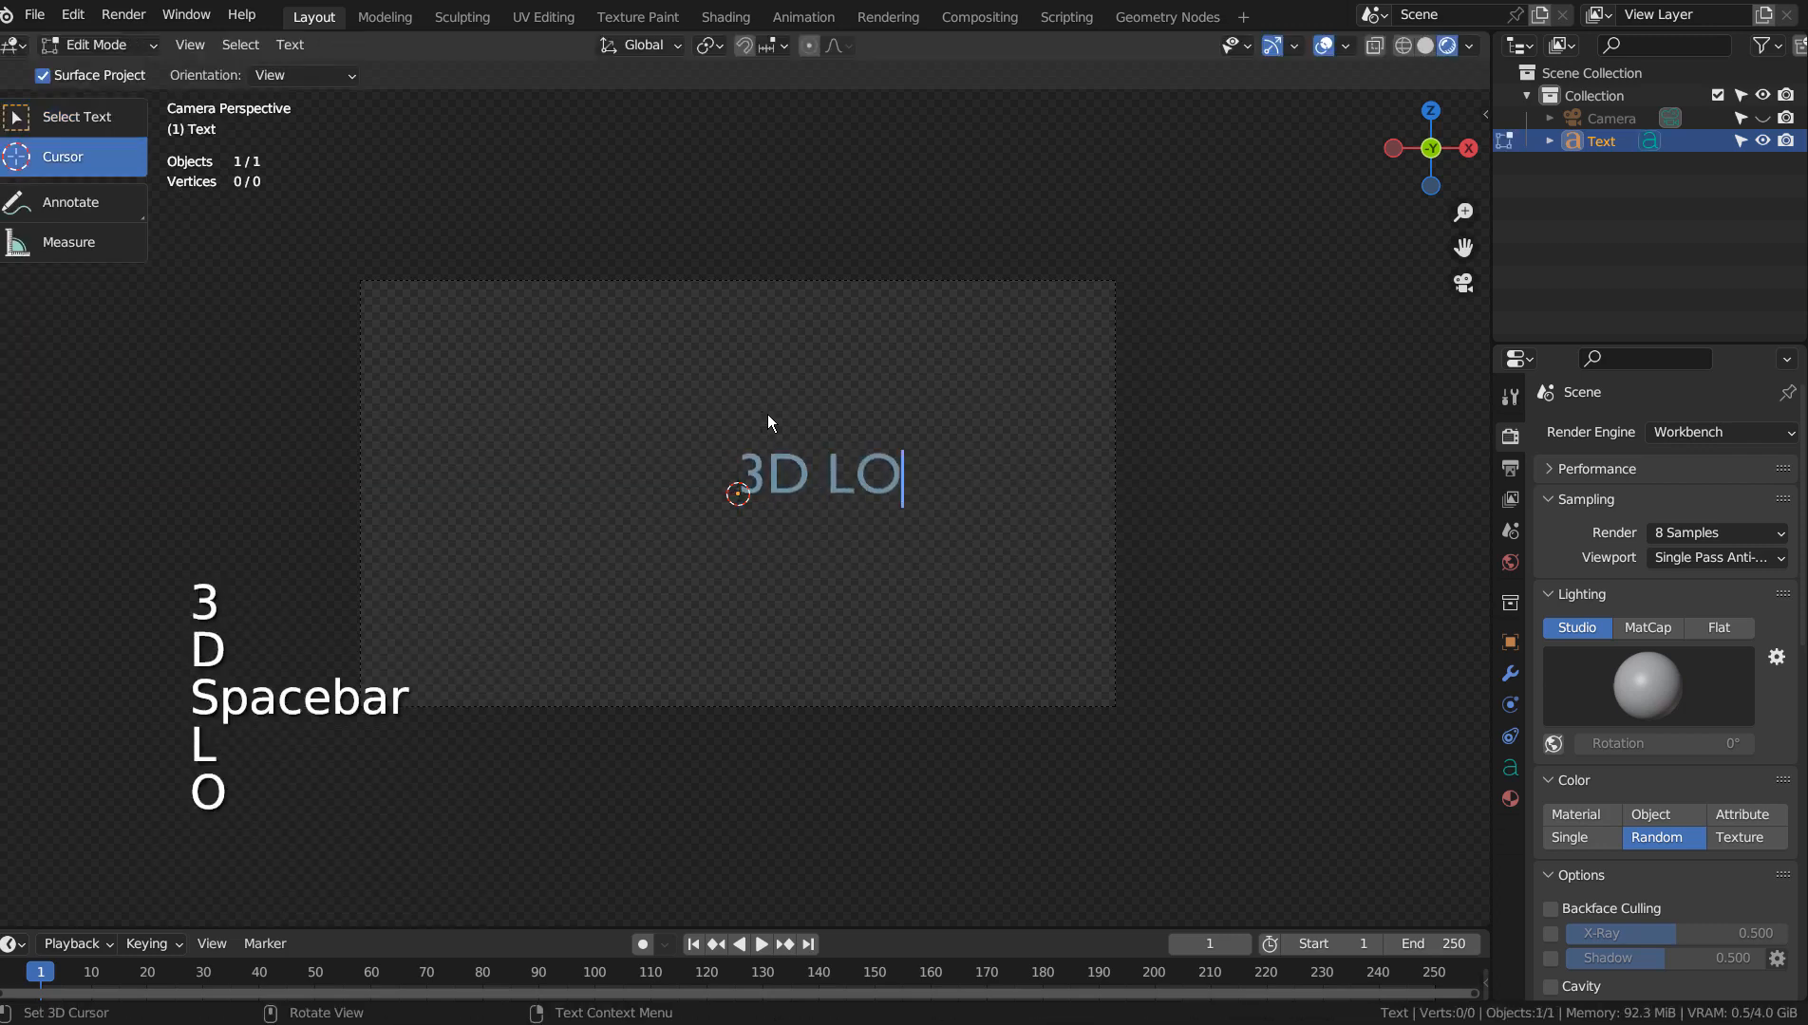
key(Tab)
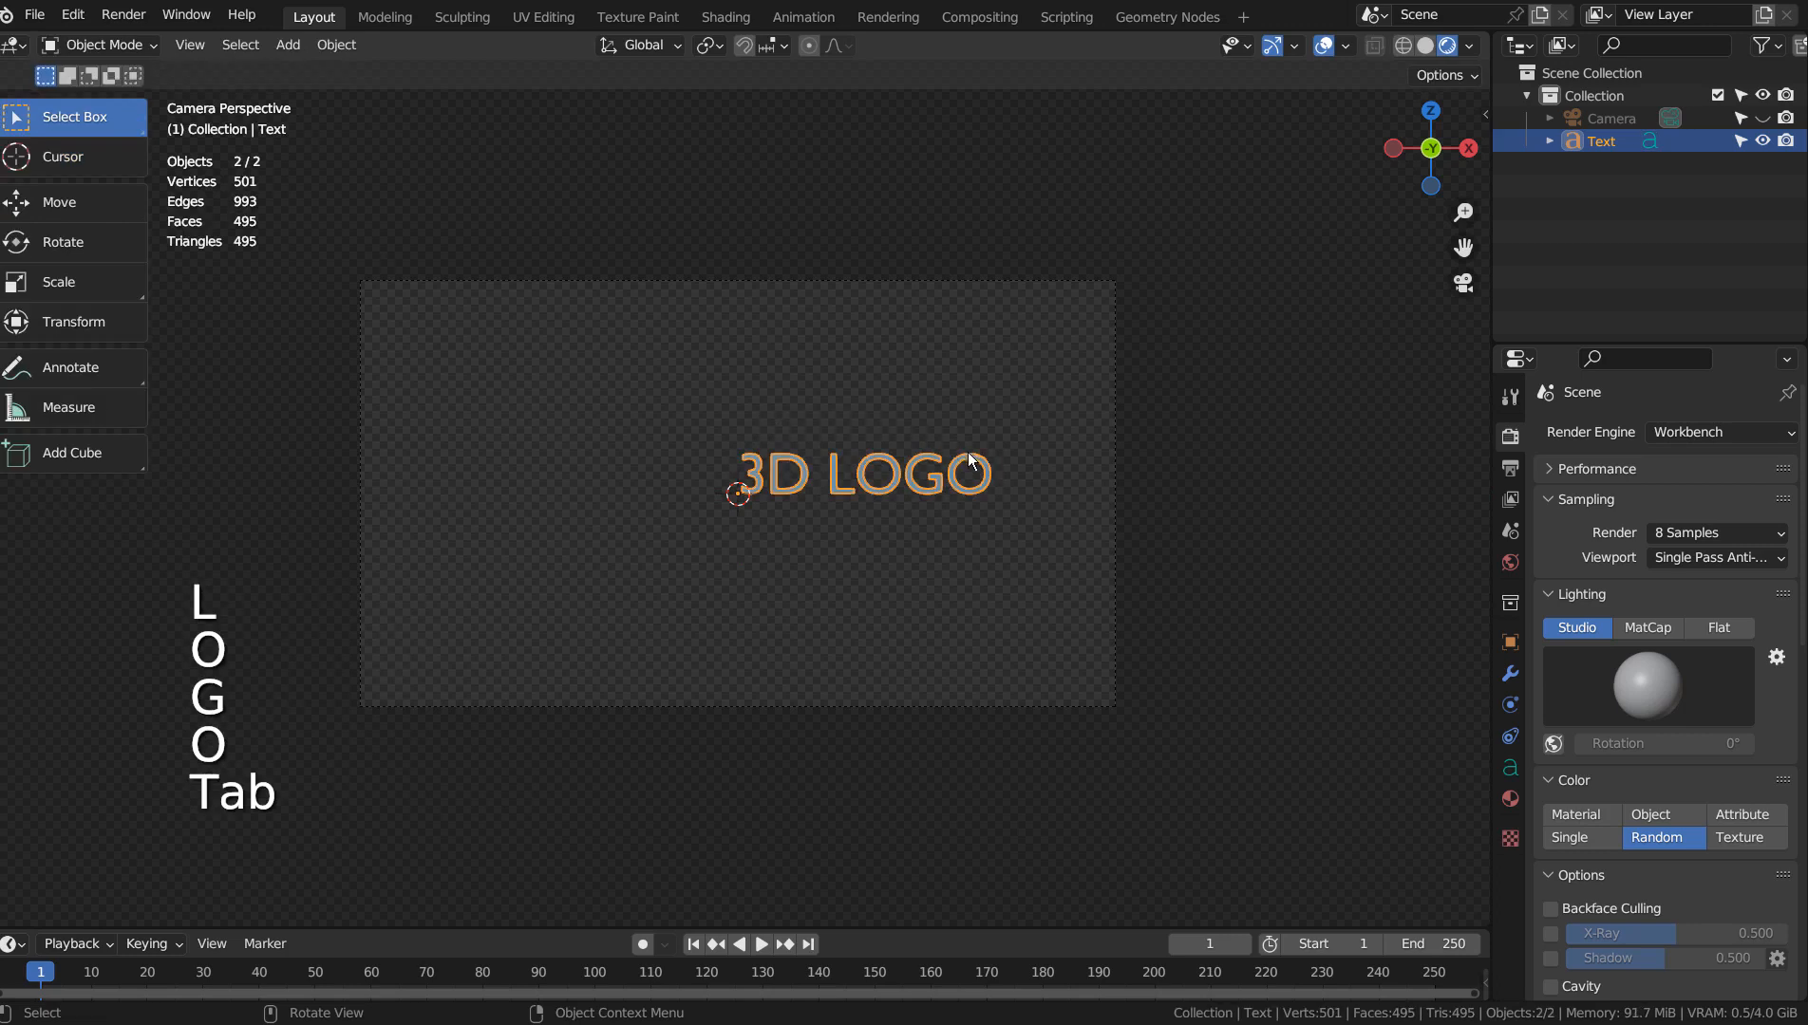
Load Creepster-Regular.ttf from the Windows fonts folder as the text object's regular font.
click(1510, 768)
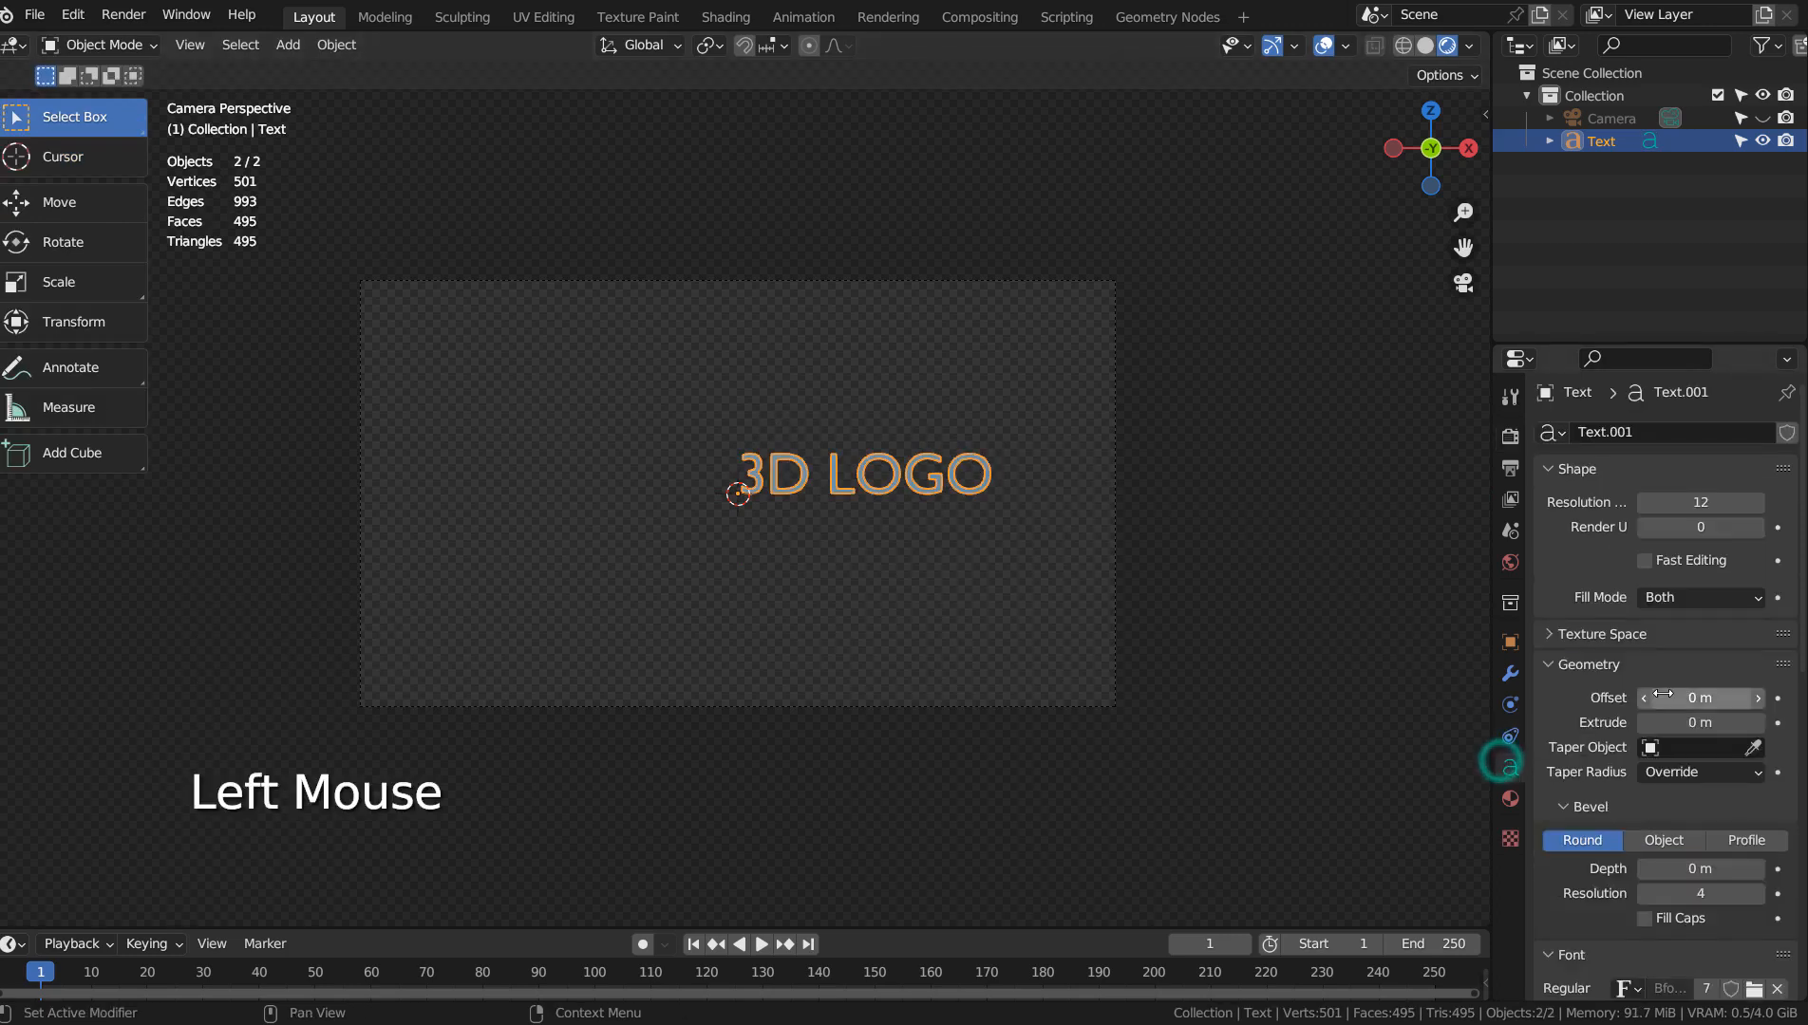
scroll(1665, 689, down, 3)
click(1752, 729)
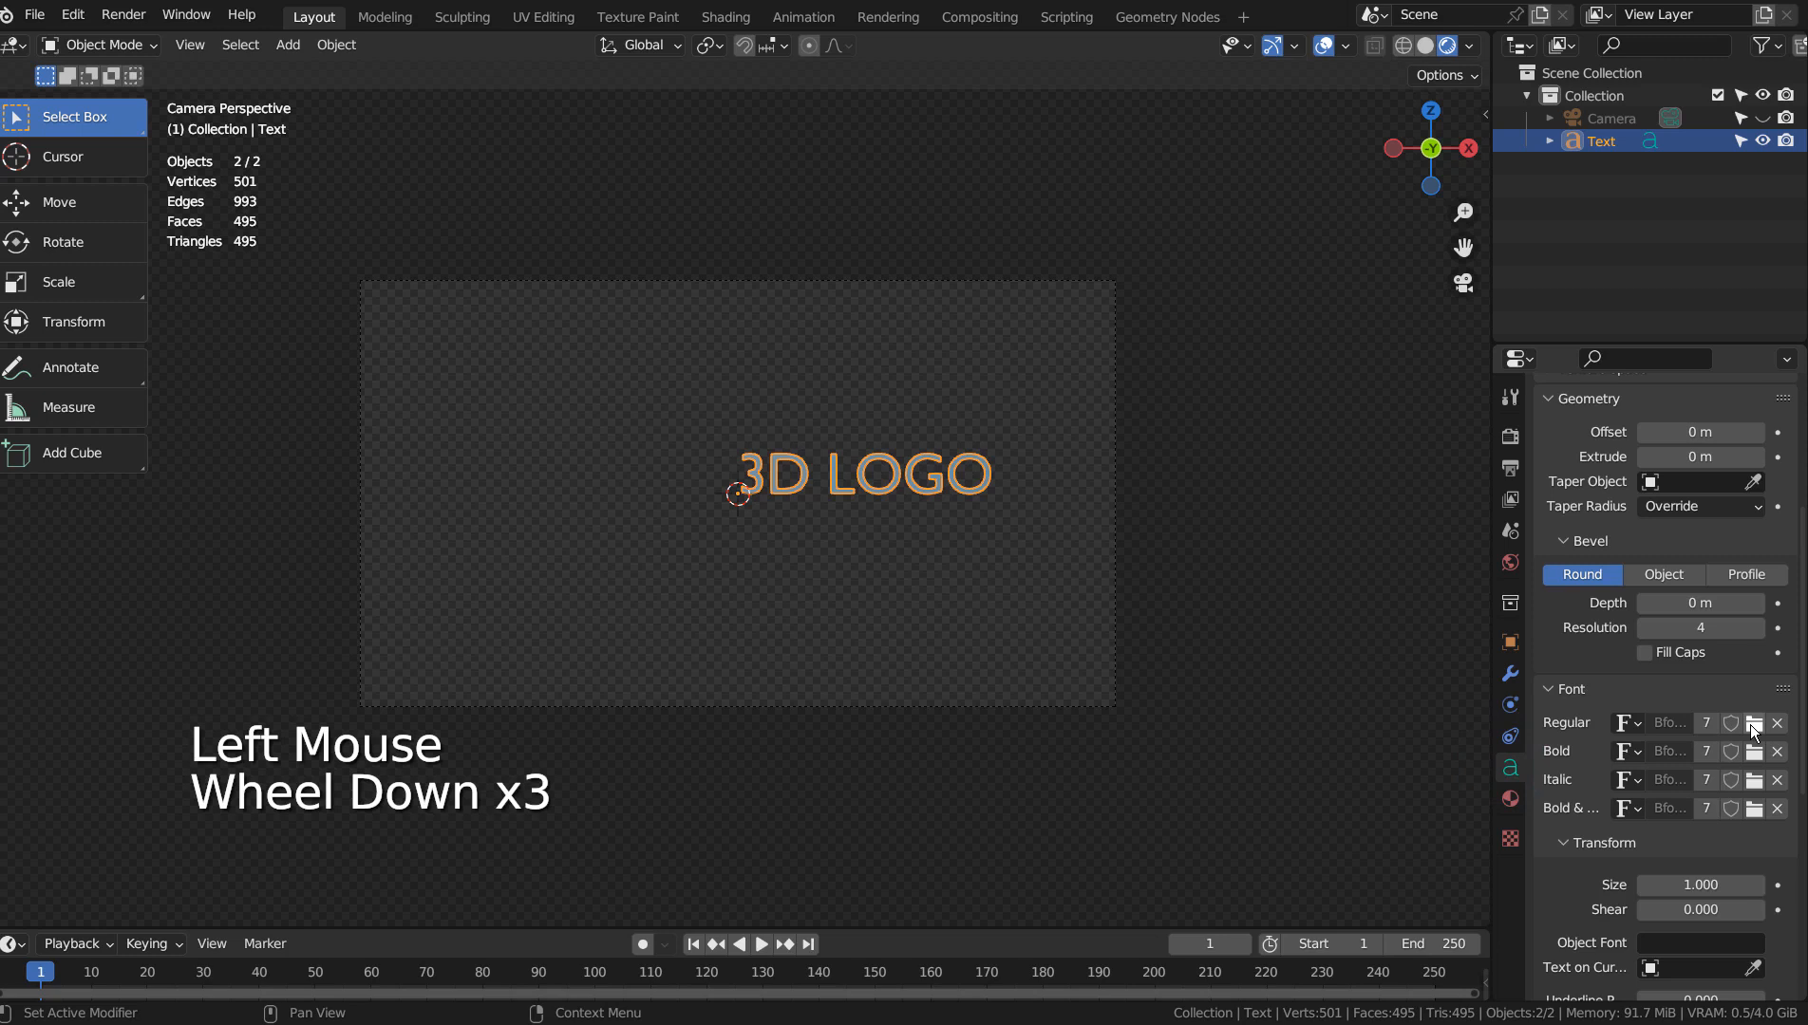
click(1087, 489)
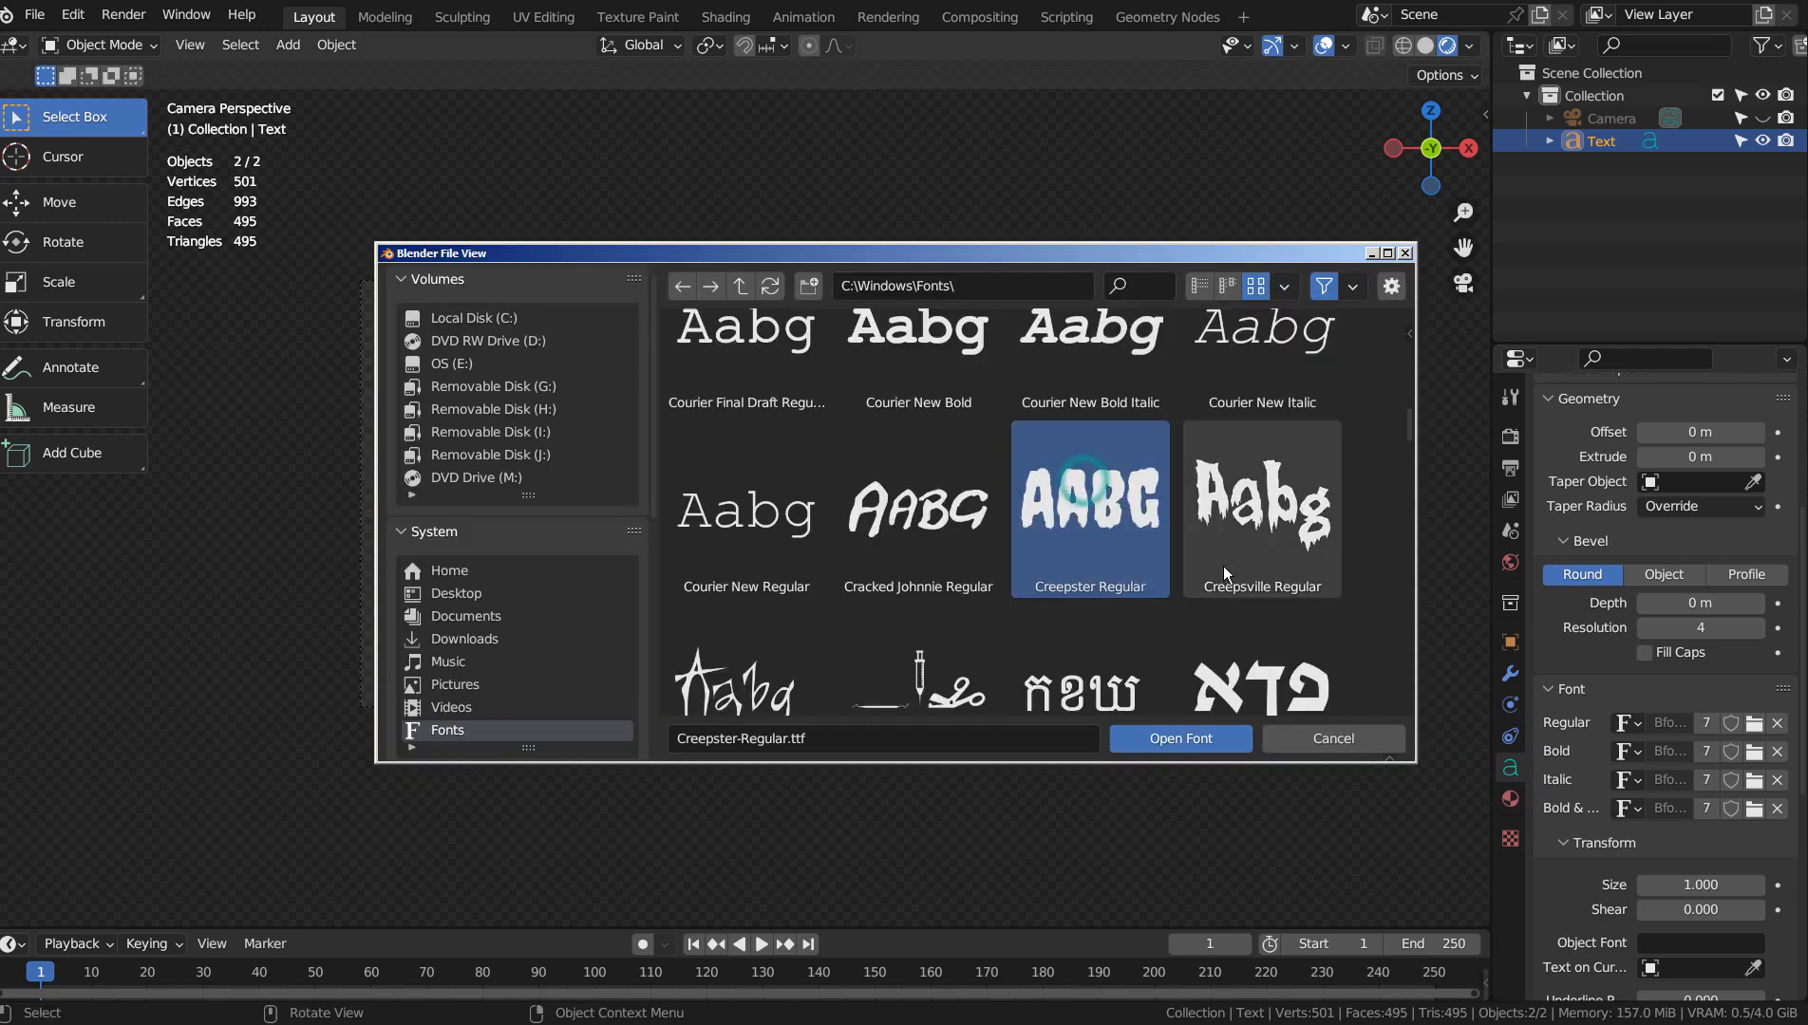
click(1217, 745)
Scale the text up by about 3.49 and again by about 1.21, centring it within the camera frame.
key(s)
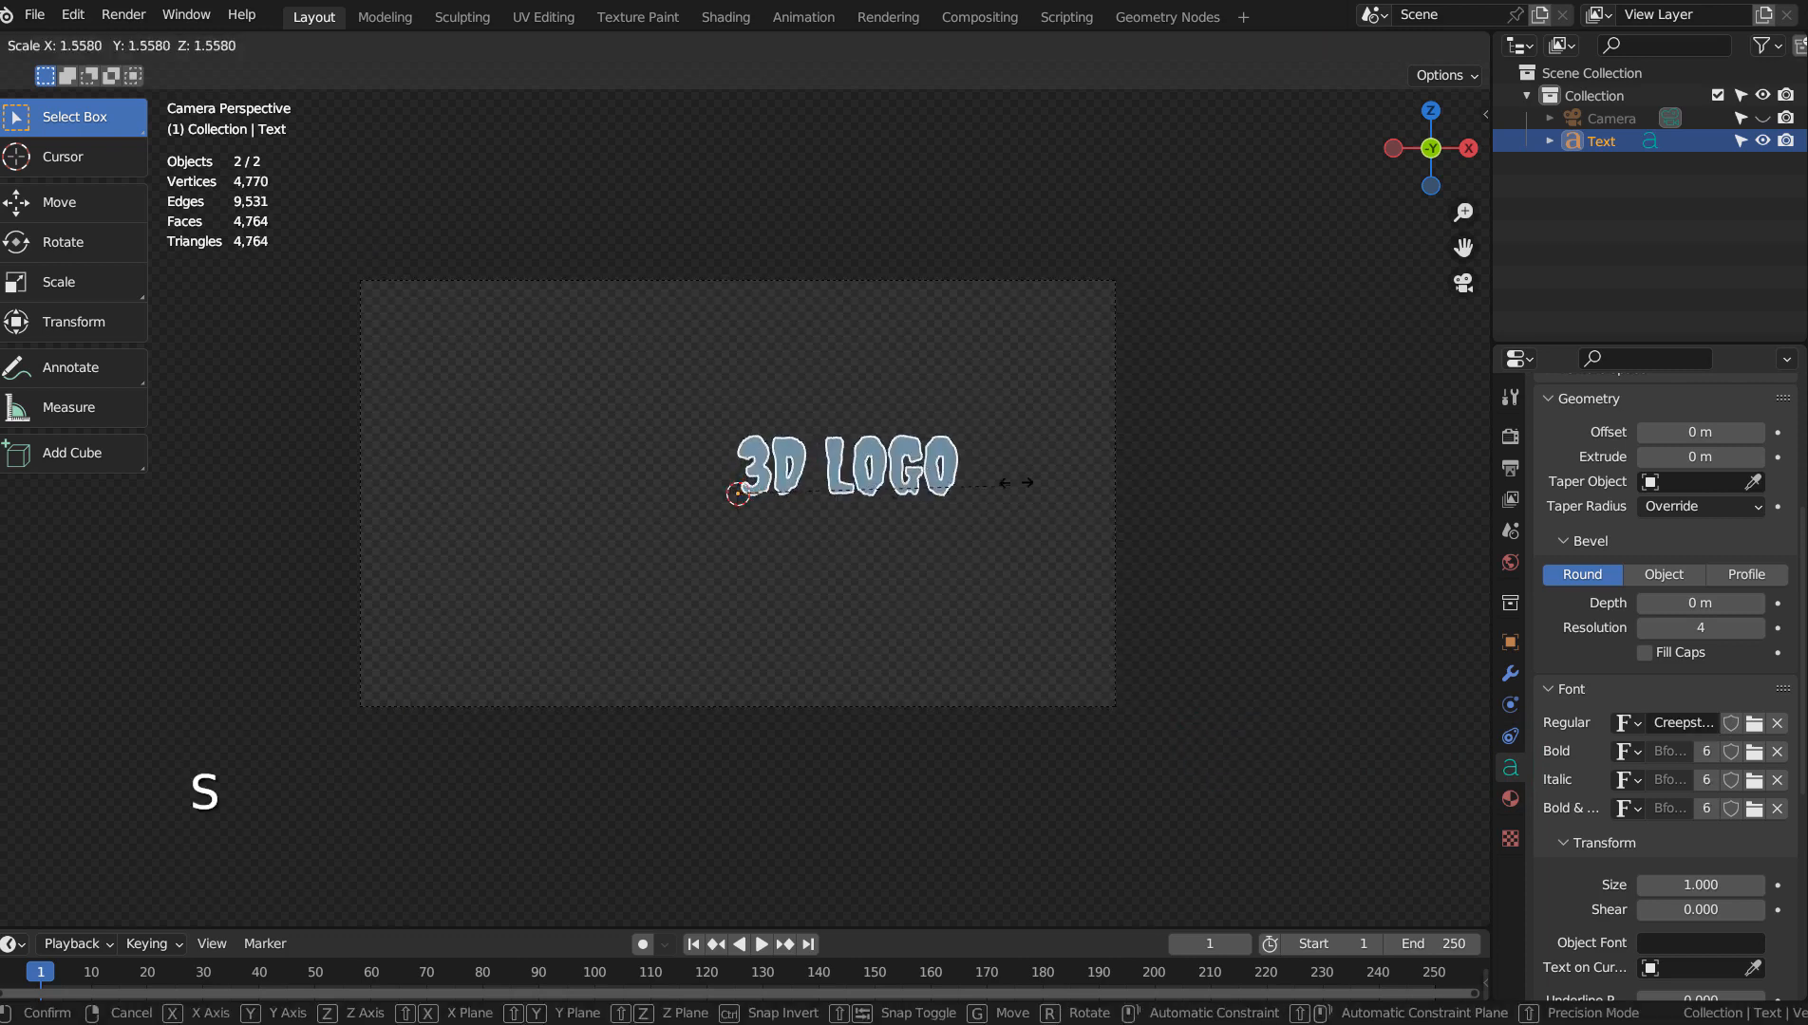
click(1339, 406)
key(g)
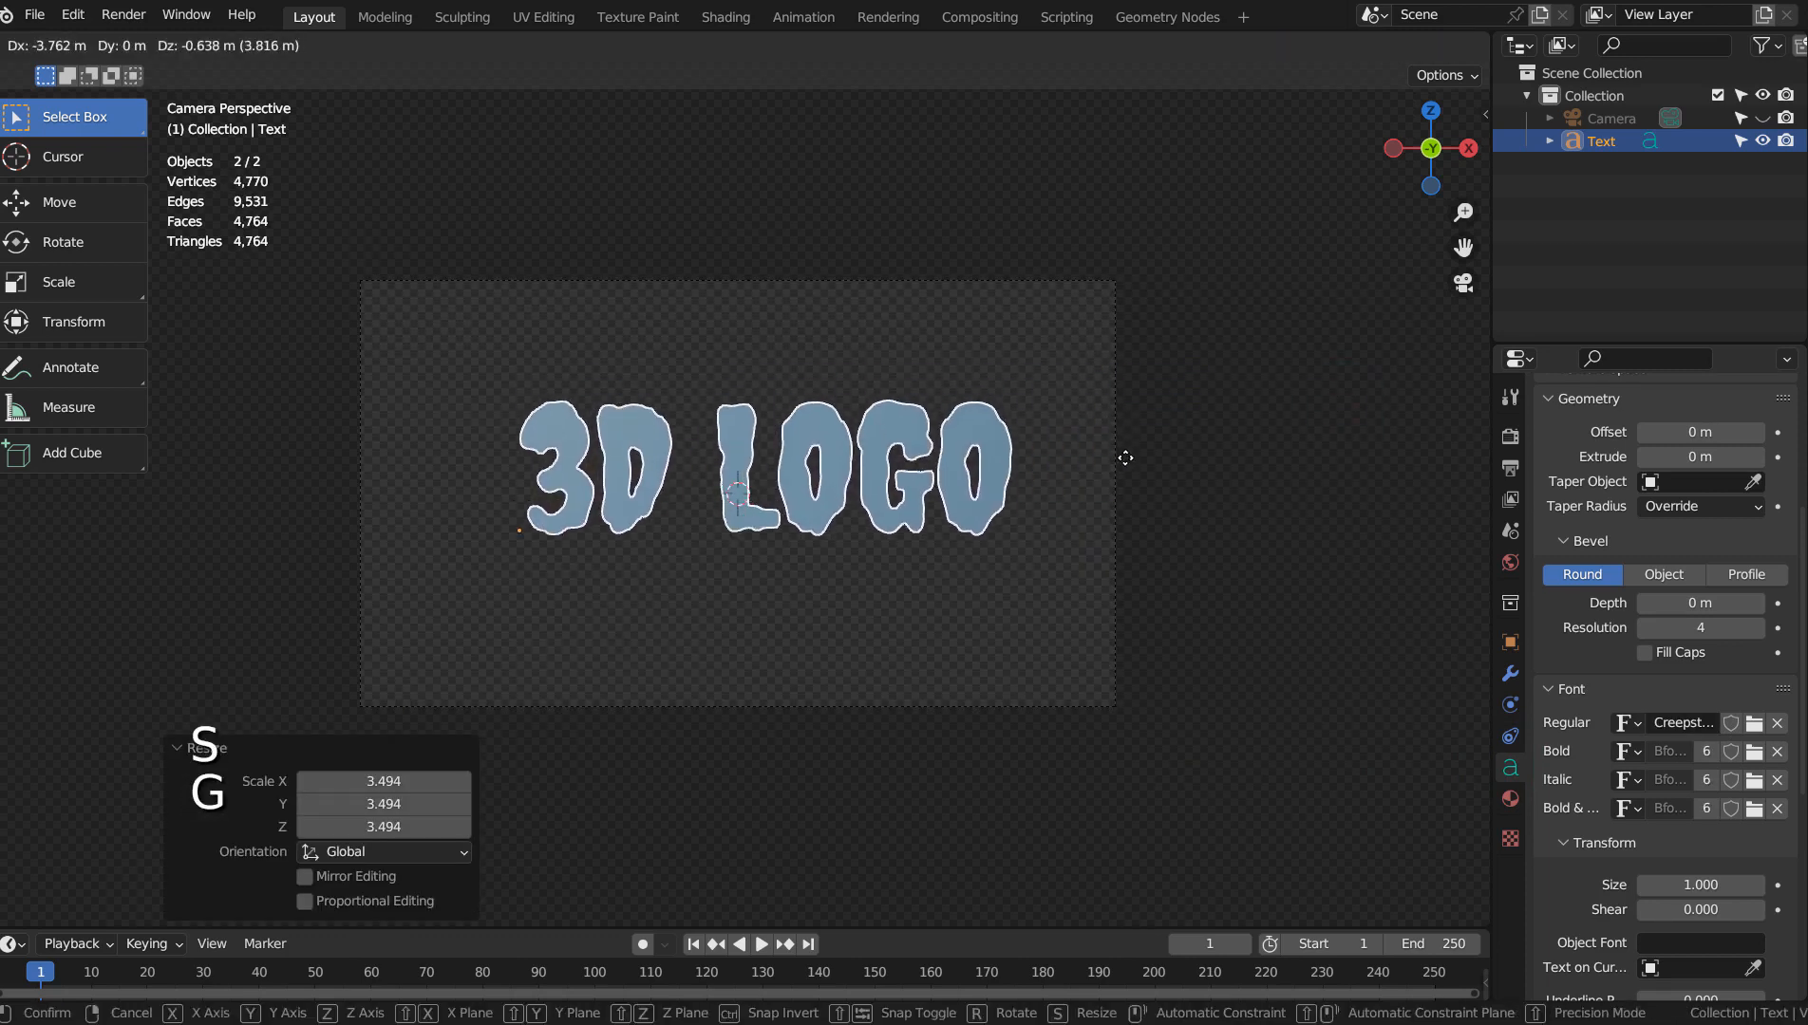
click(1110, 465)
key(s)
click(1140, 458)
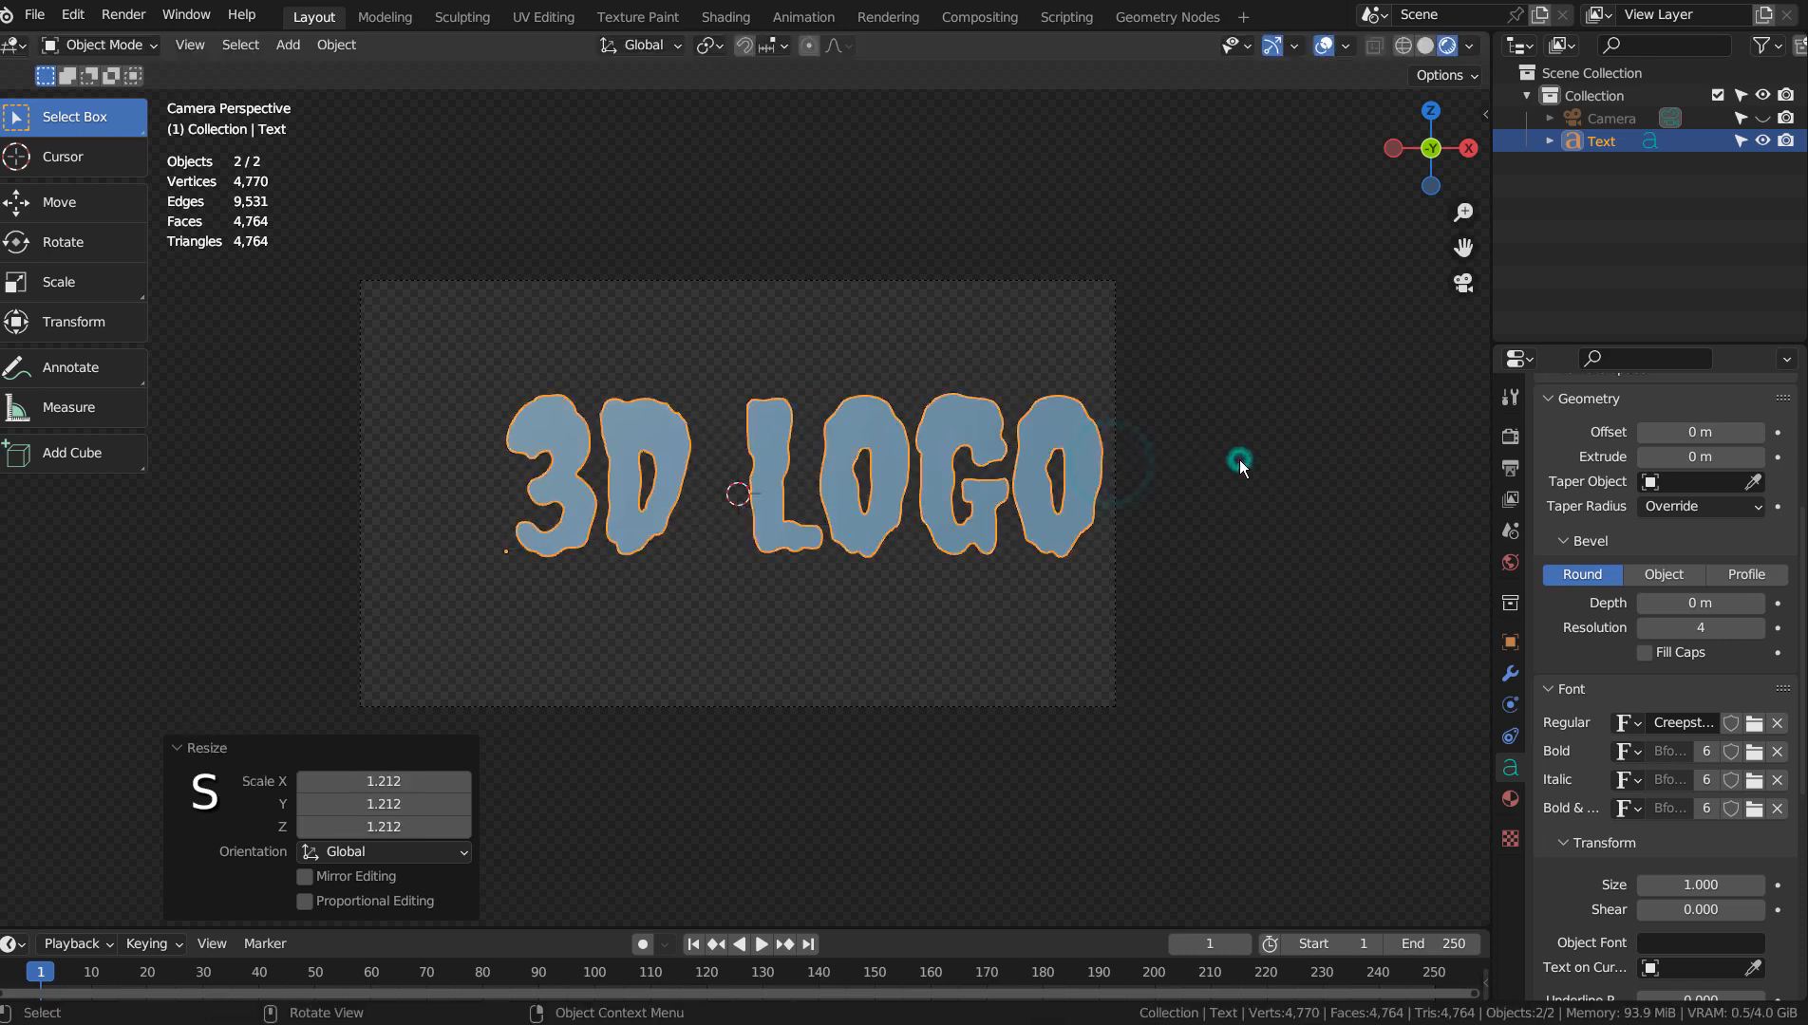
key(g)
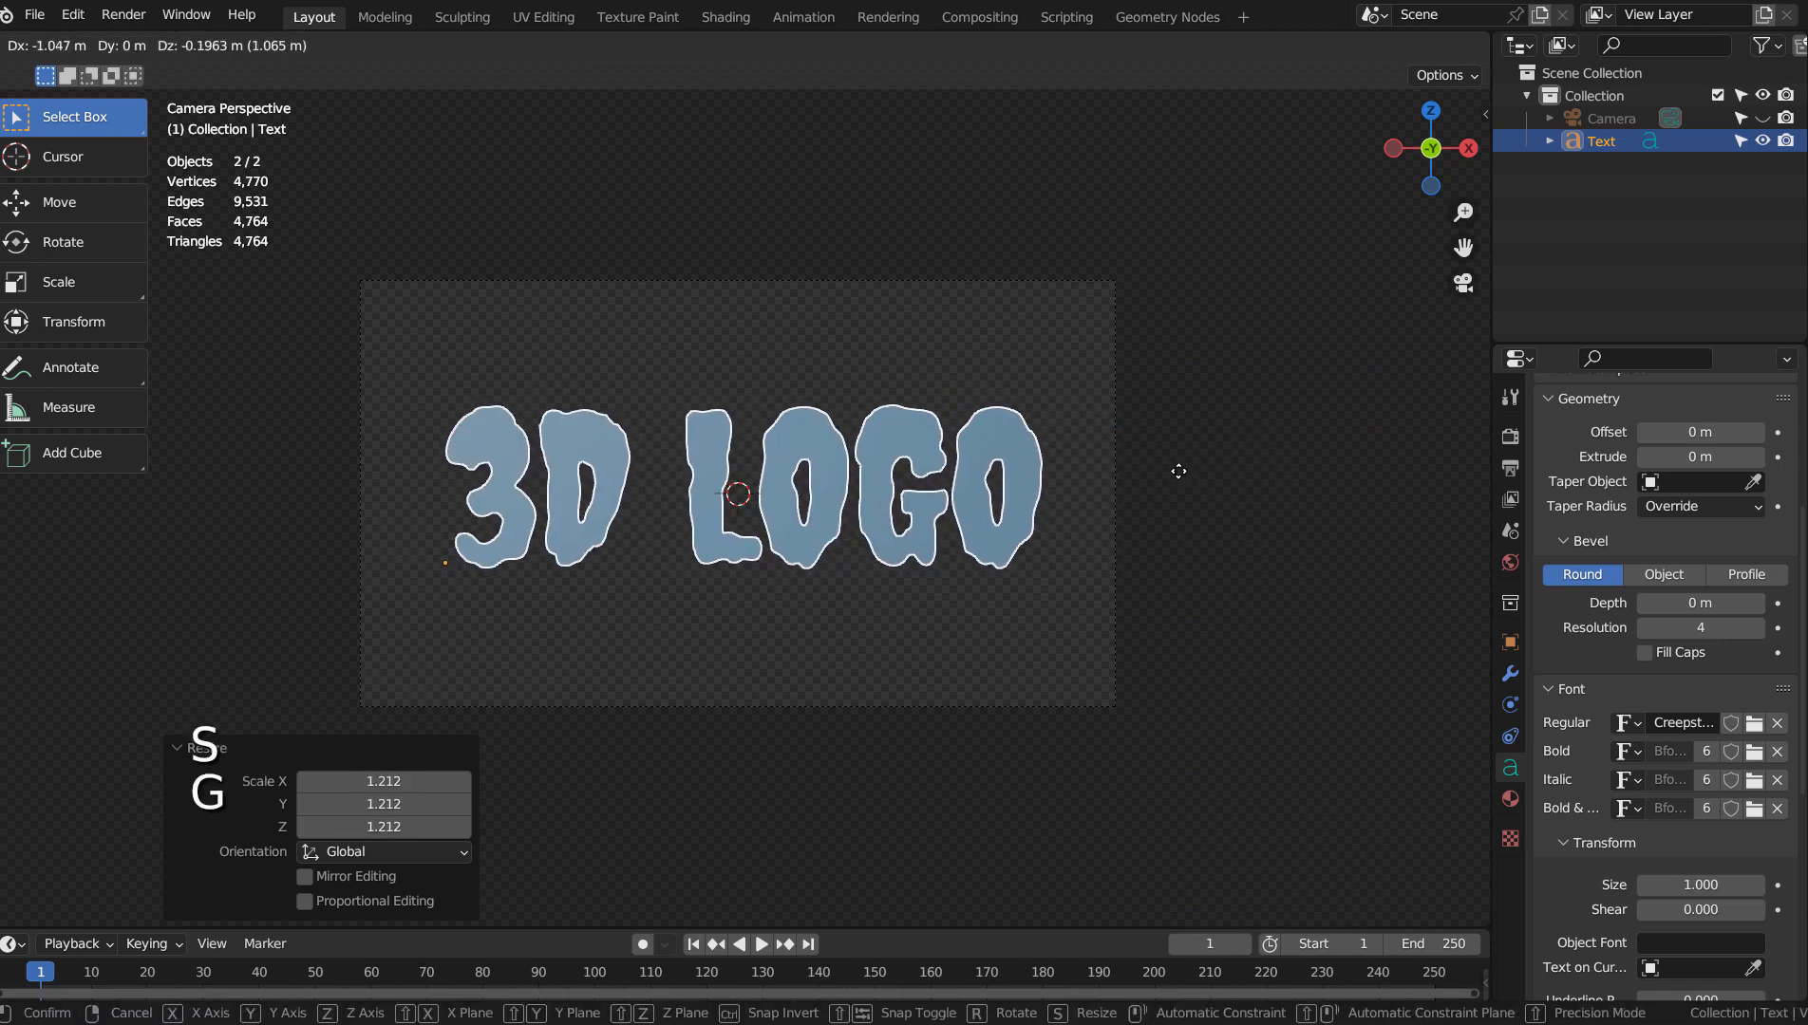
click(1178, 474)
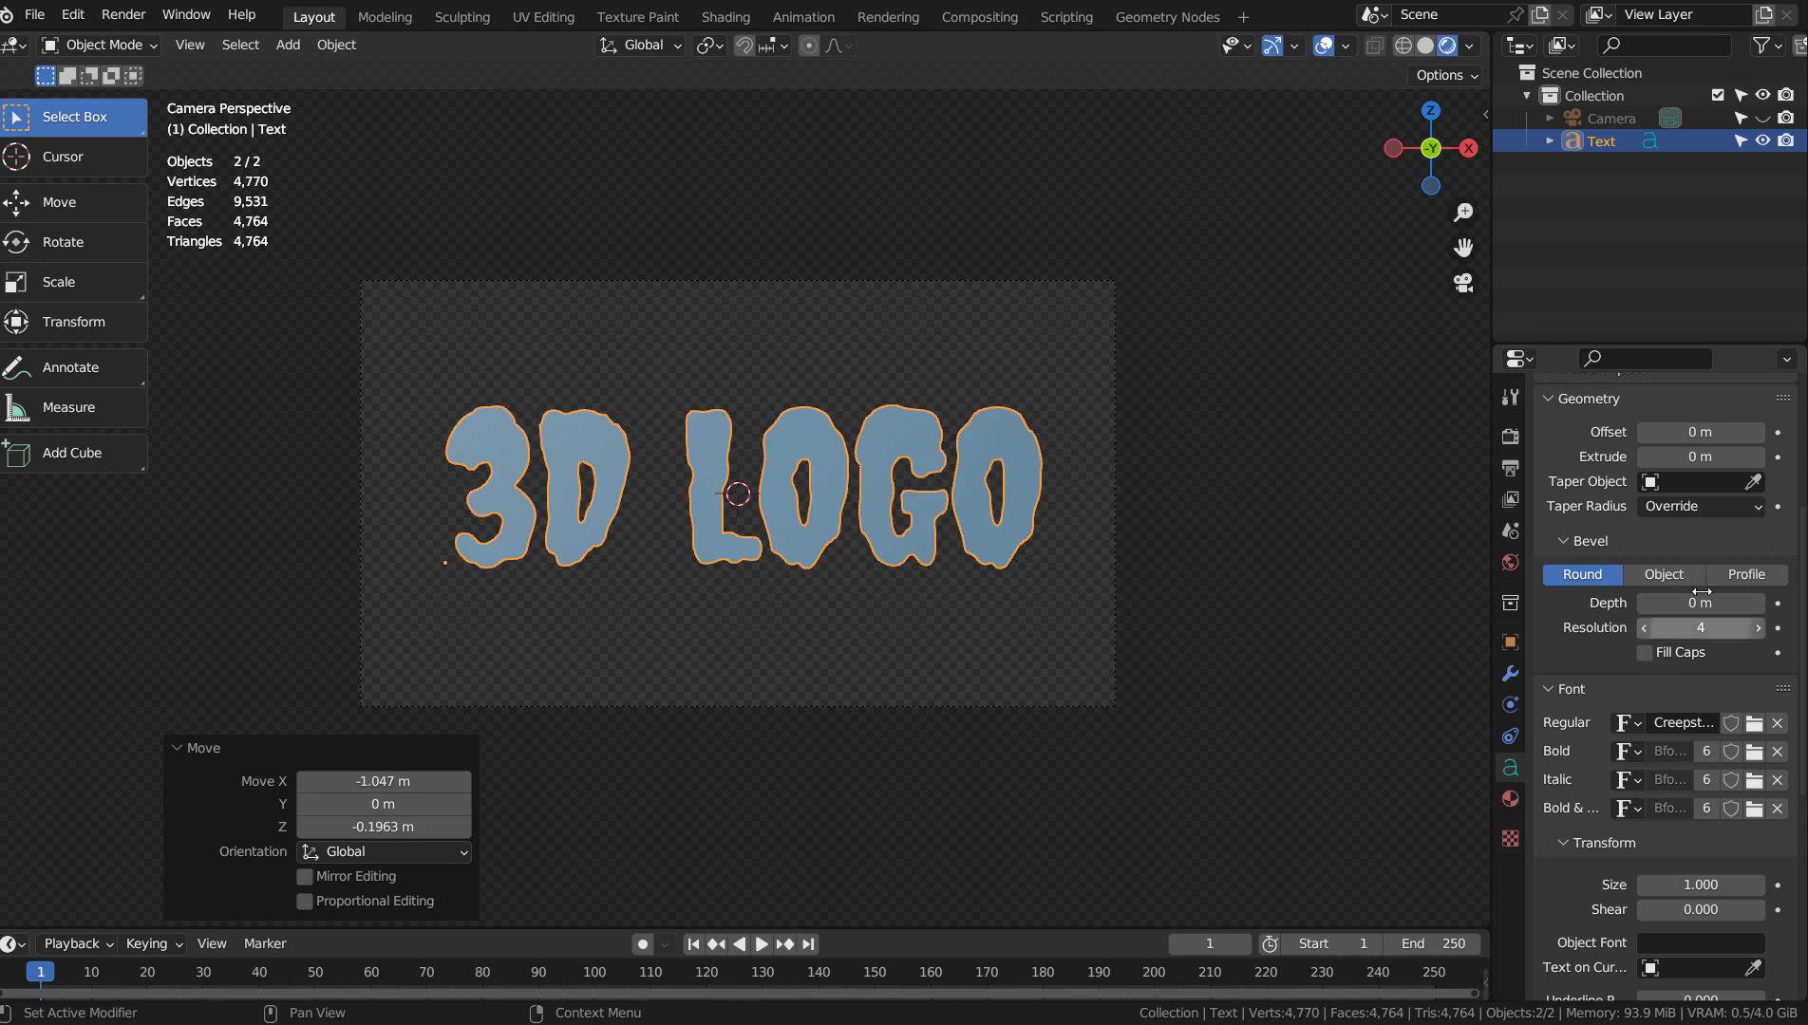
Extrude the text geometry by 0.12 m and deselect the text object.
scroll(1699, 581, up, 3)
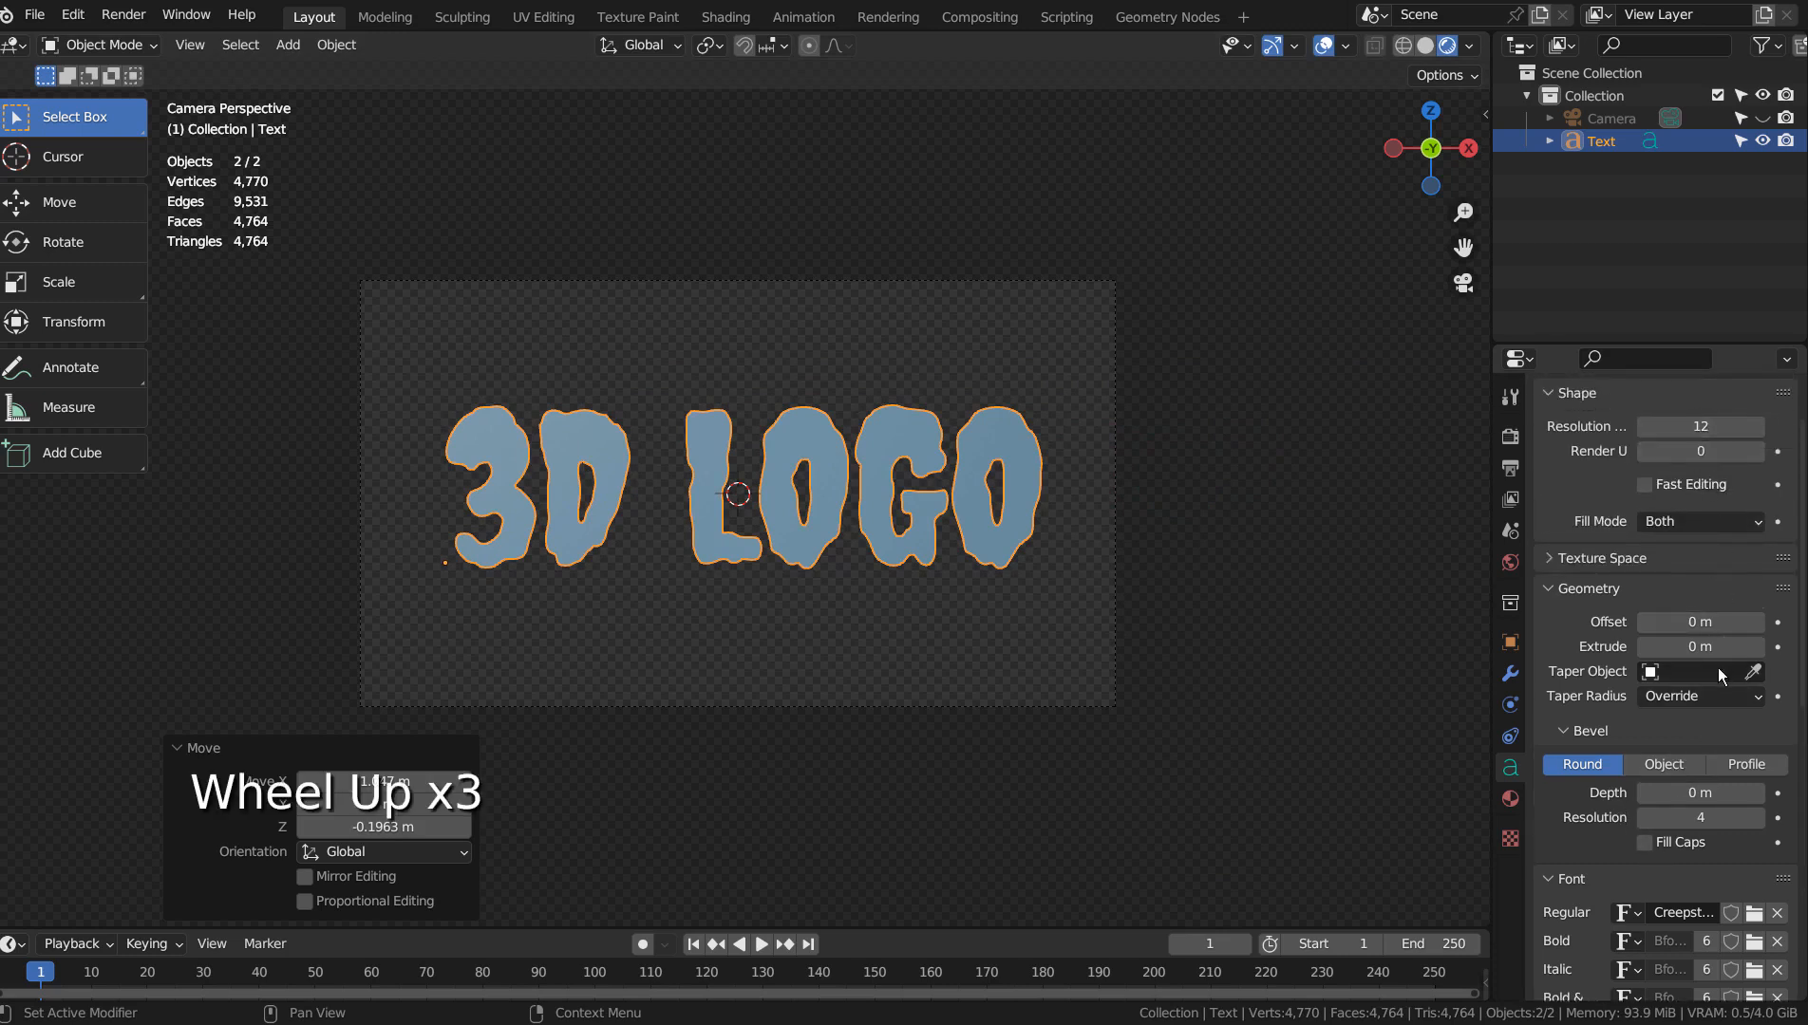
drag(1709, 654, 1737, 653)
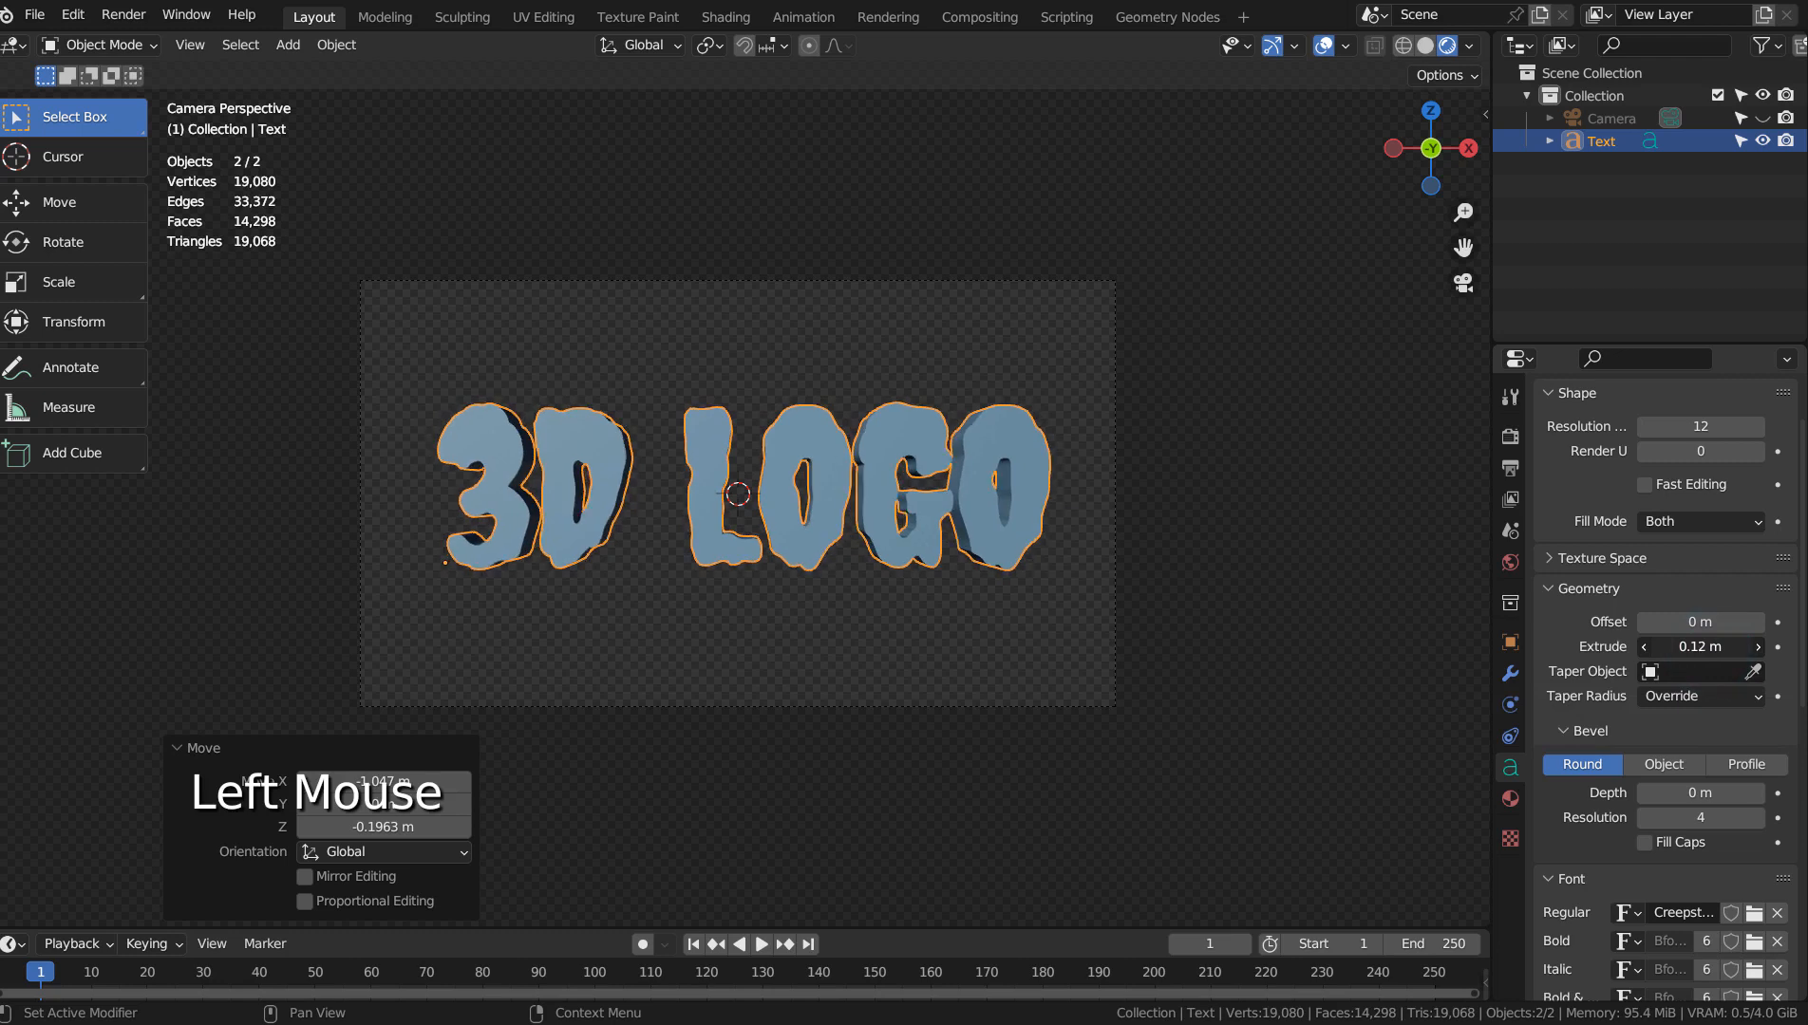
click(1187, 479)
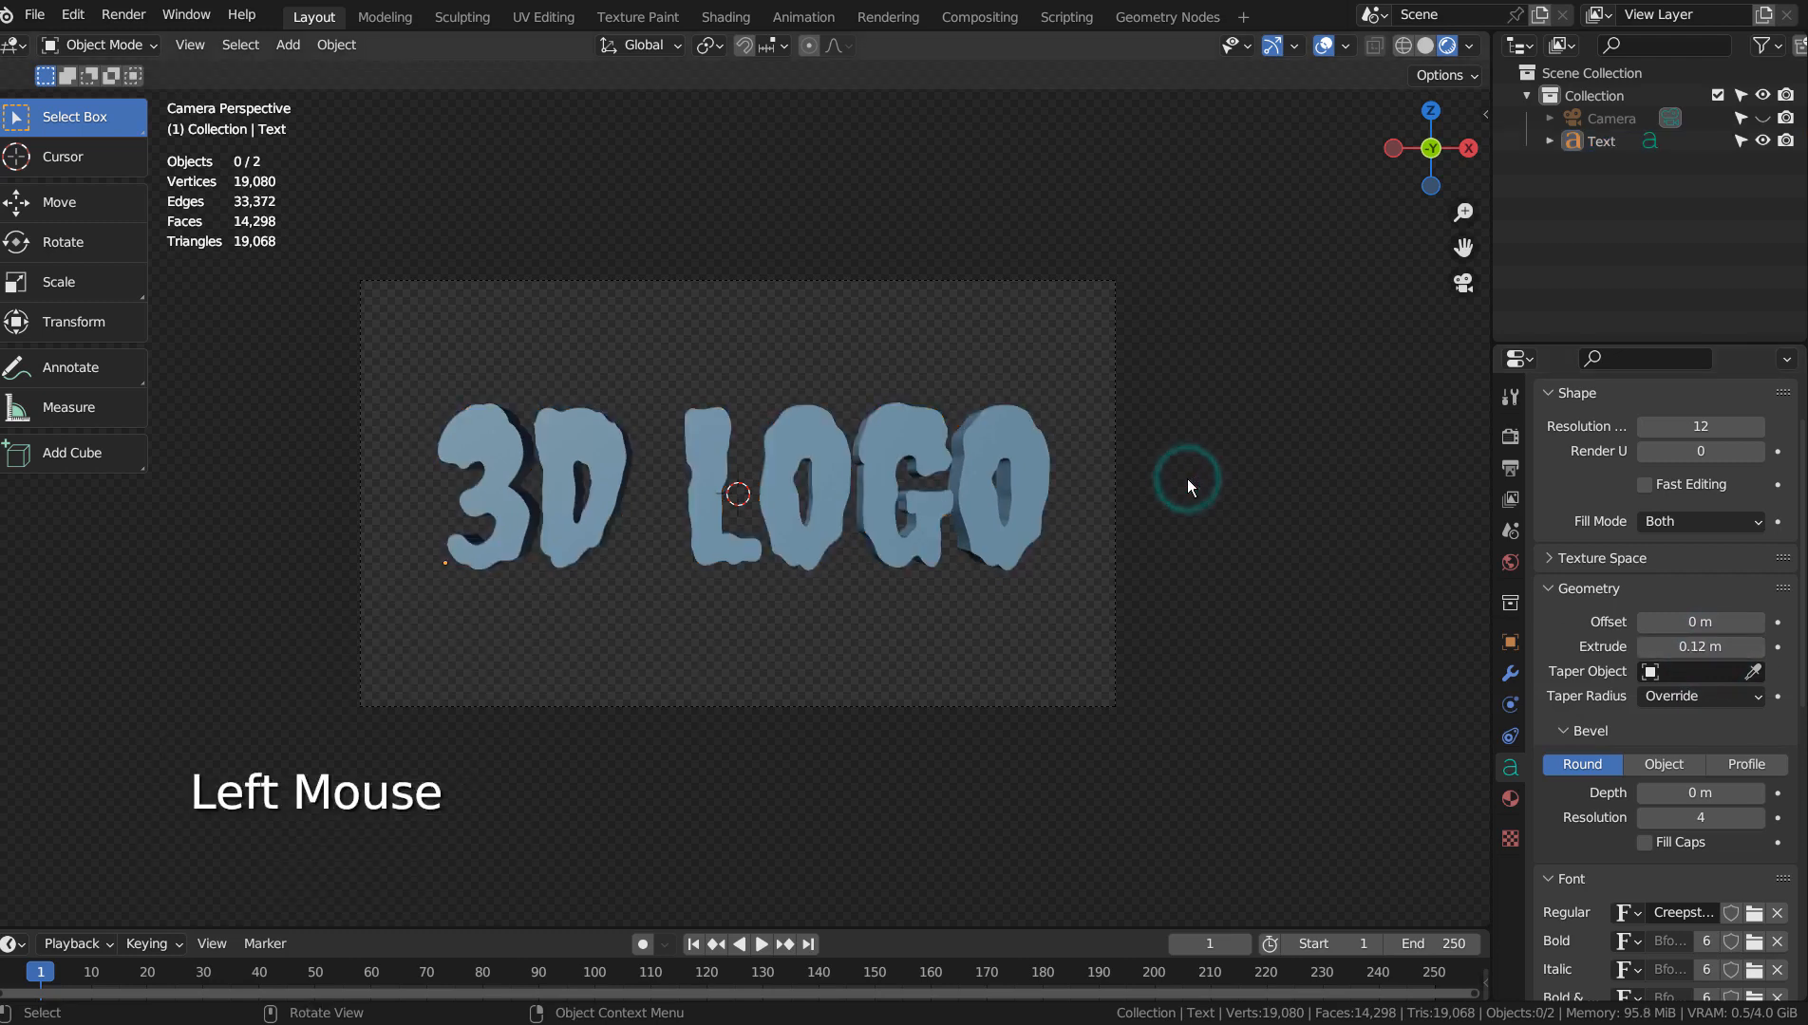
Move the 3D text down by about 0.15 m within the camera frame and render the image.
double_click(997, 478)
key(g)
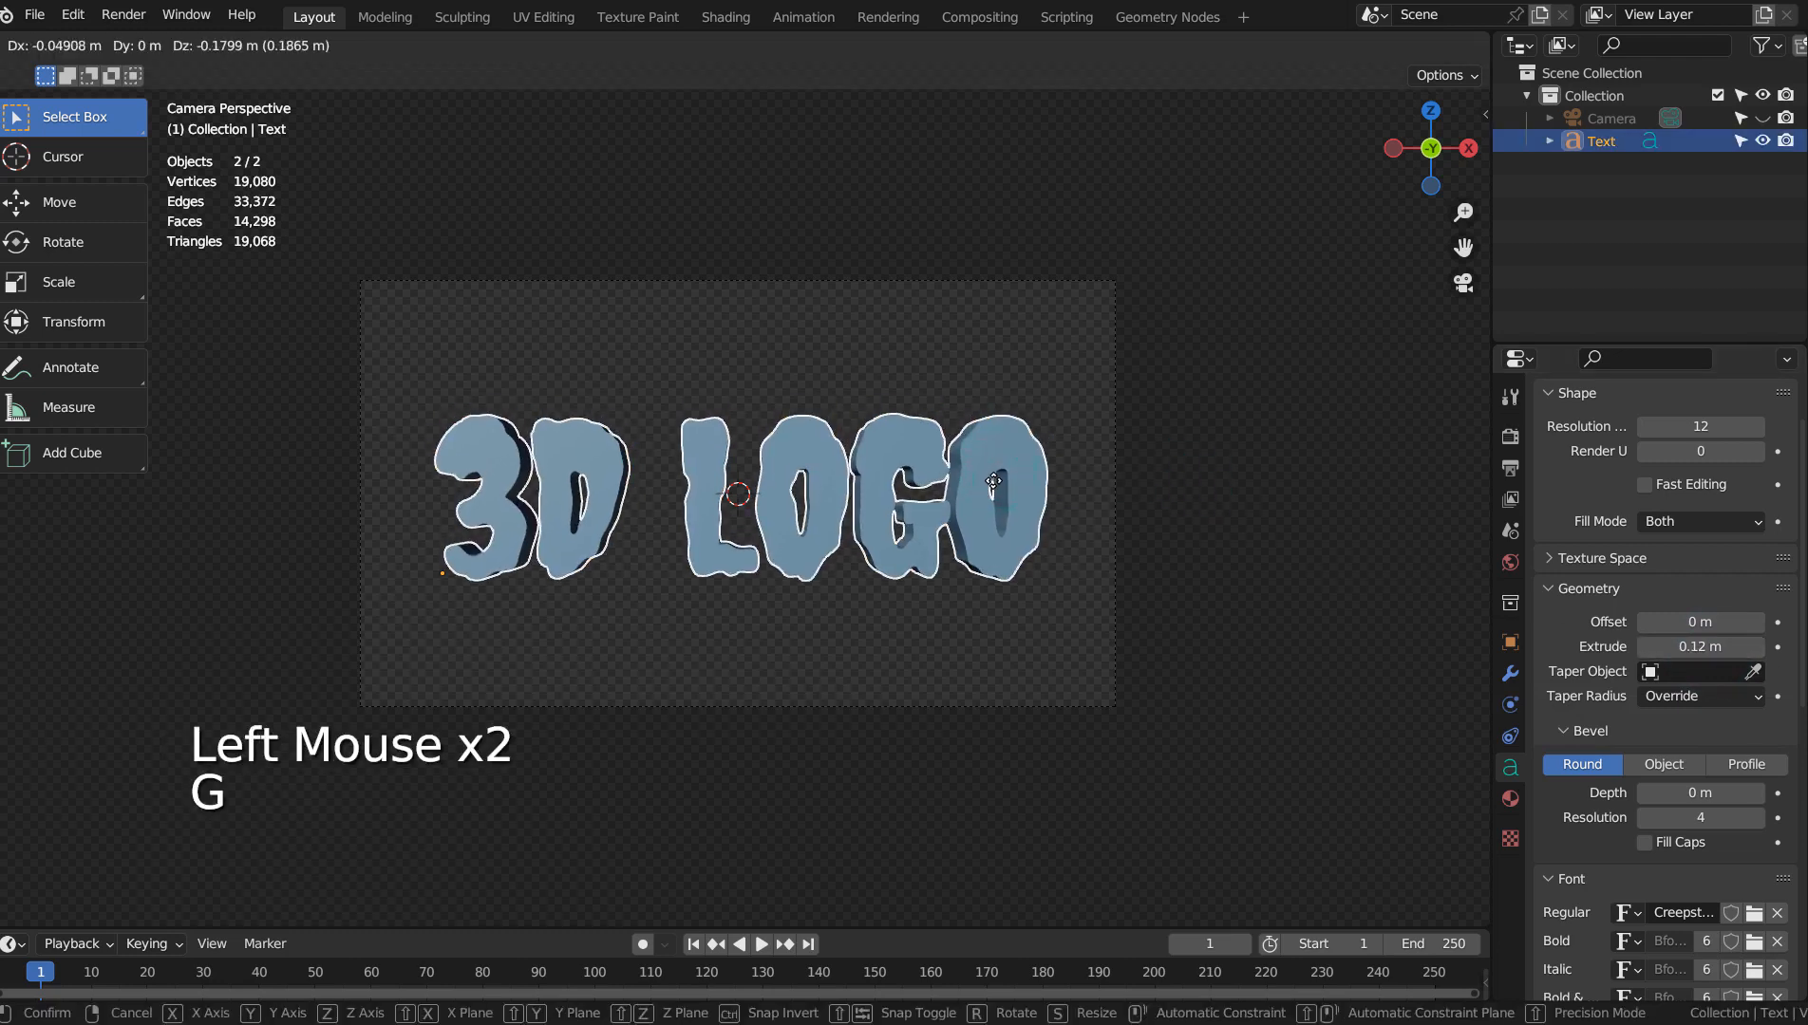
click(995, 486)
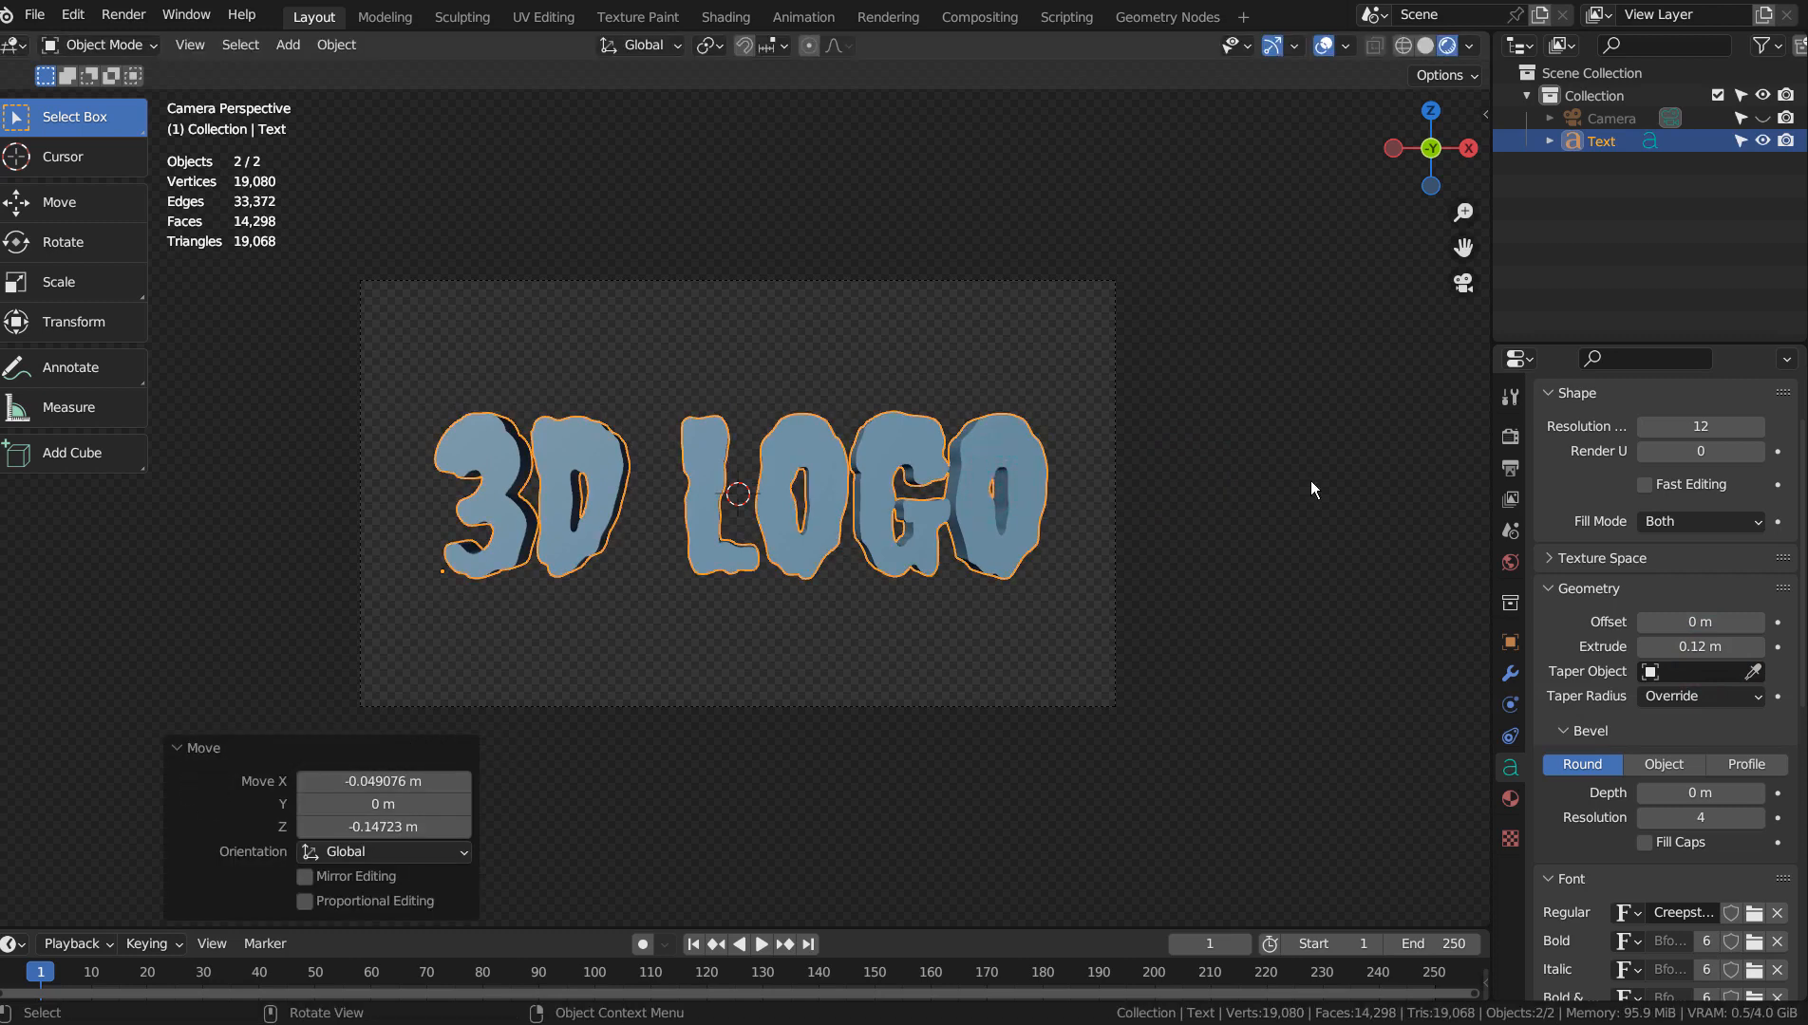
key(F12)
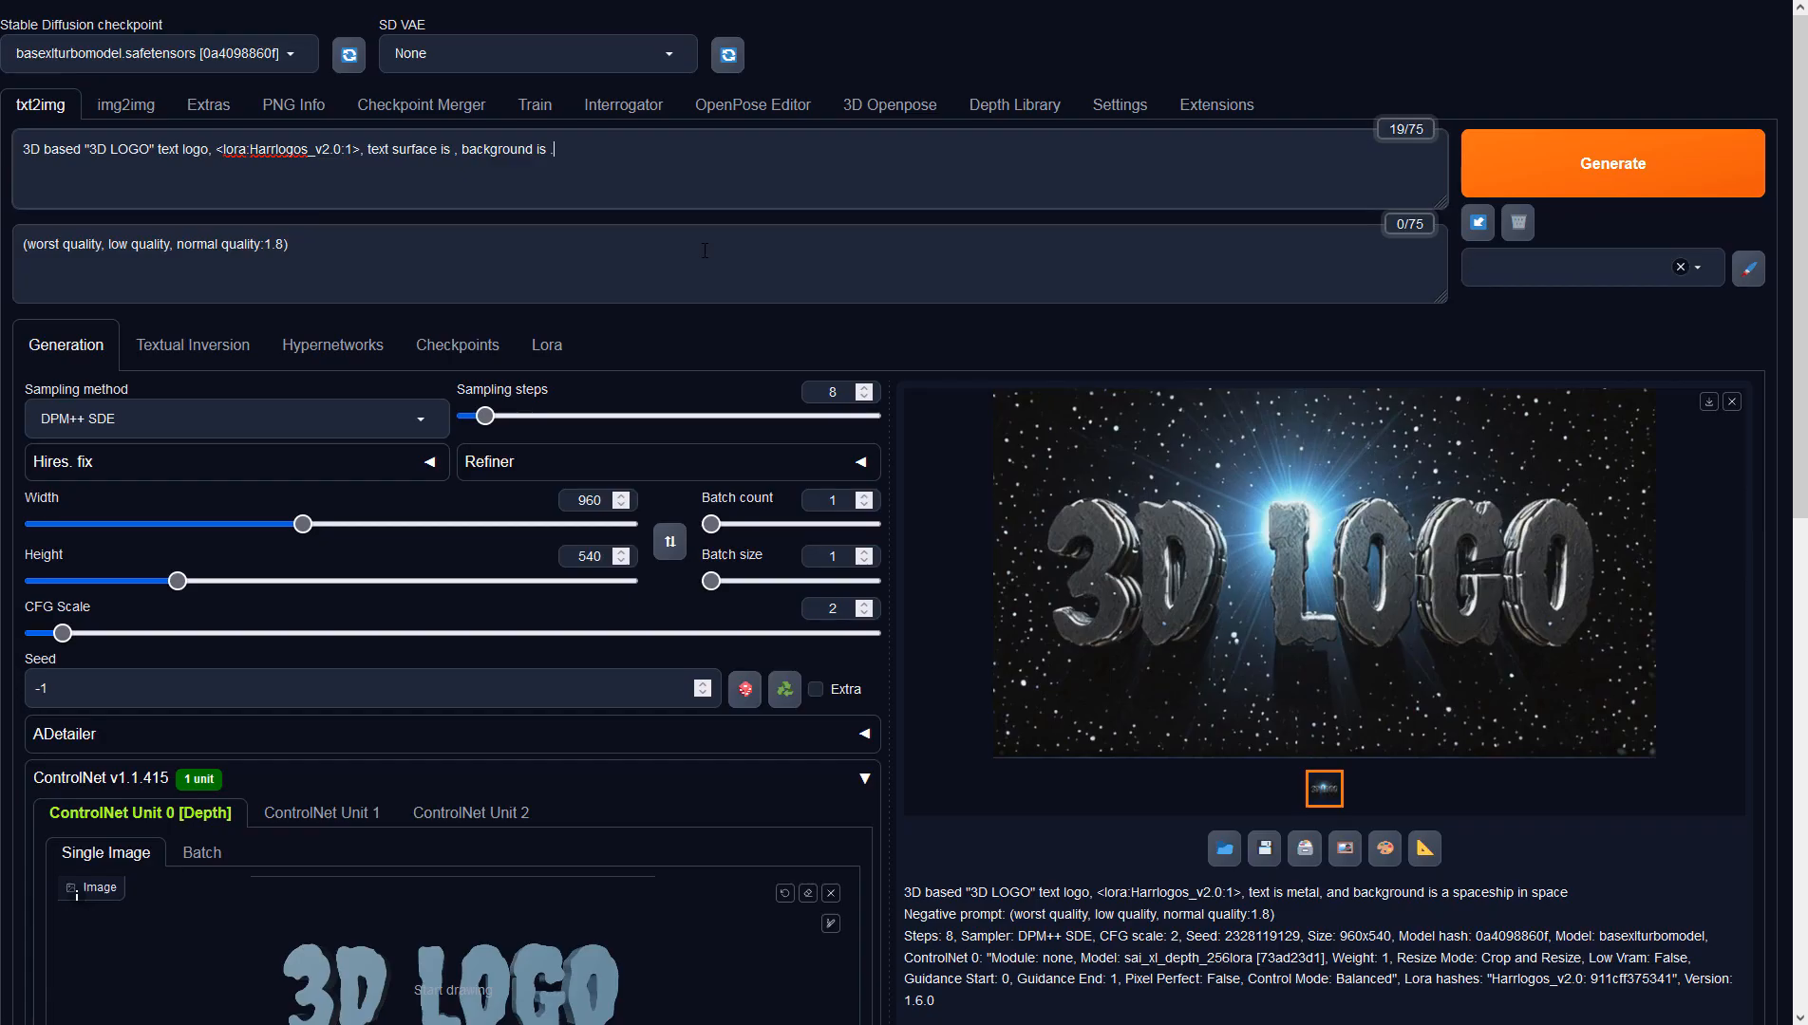
In the Stable Diffusion web UI, check the width and height set for the generated image.
click(596, 499)
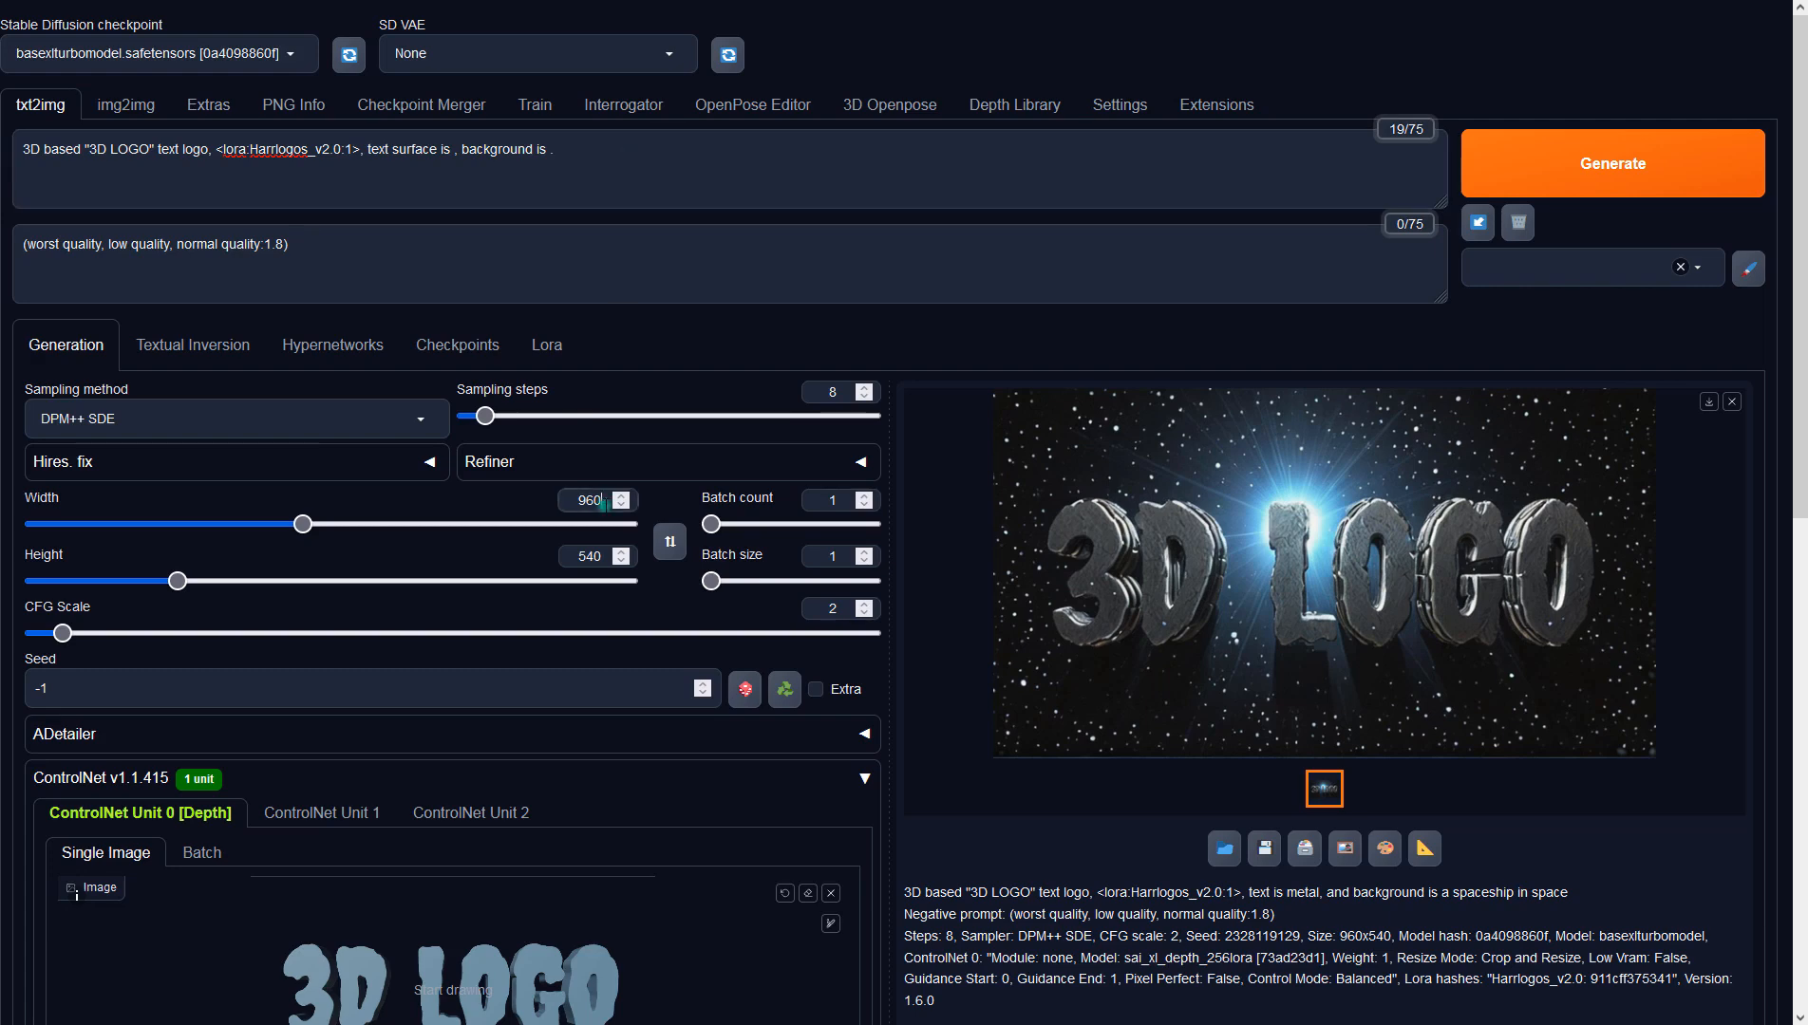
click(601, 556)
click(1009, 912)
Set ControlNet Unit 0 to the Depth control type with preprocessor none and the sai_xl_depth_256lora model.
scroll(963, 836, down, 5)
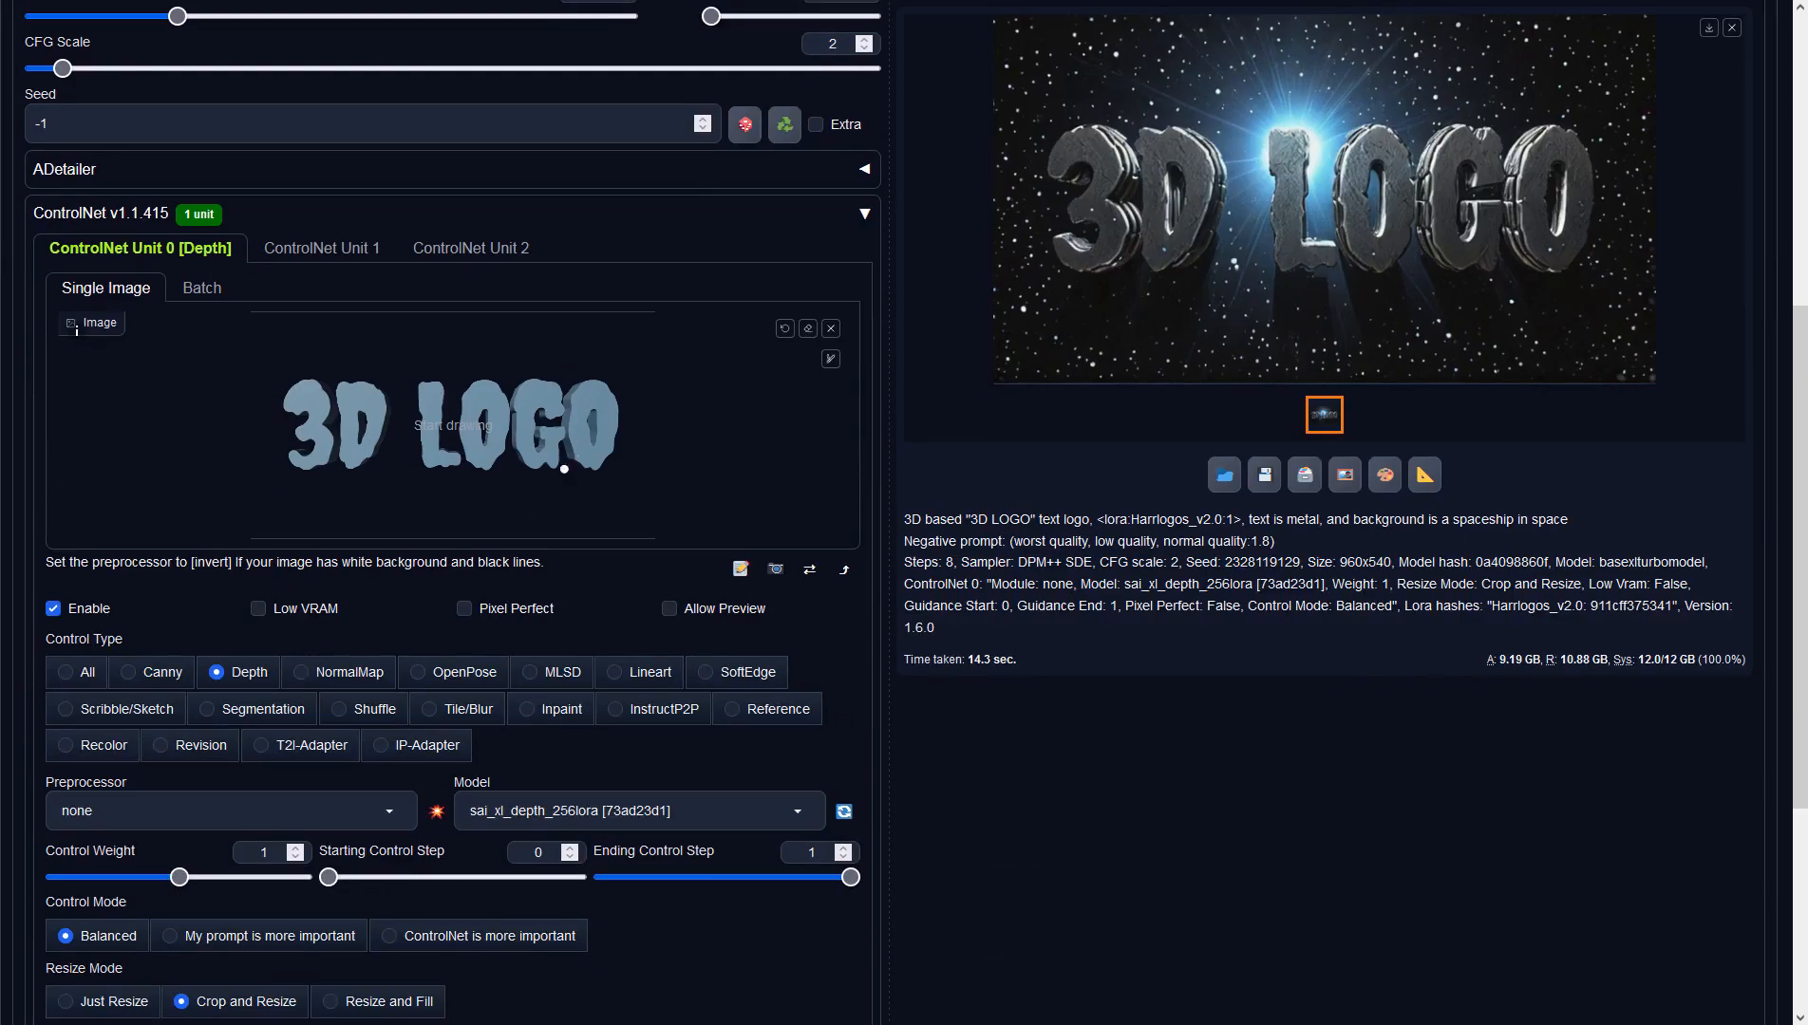
click(228, 674)
click(244, 806)
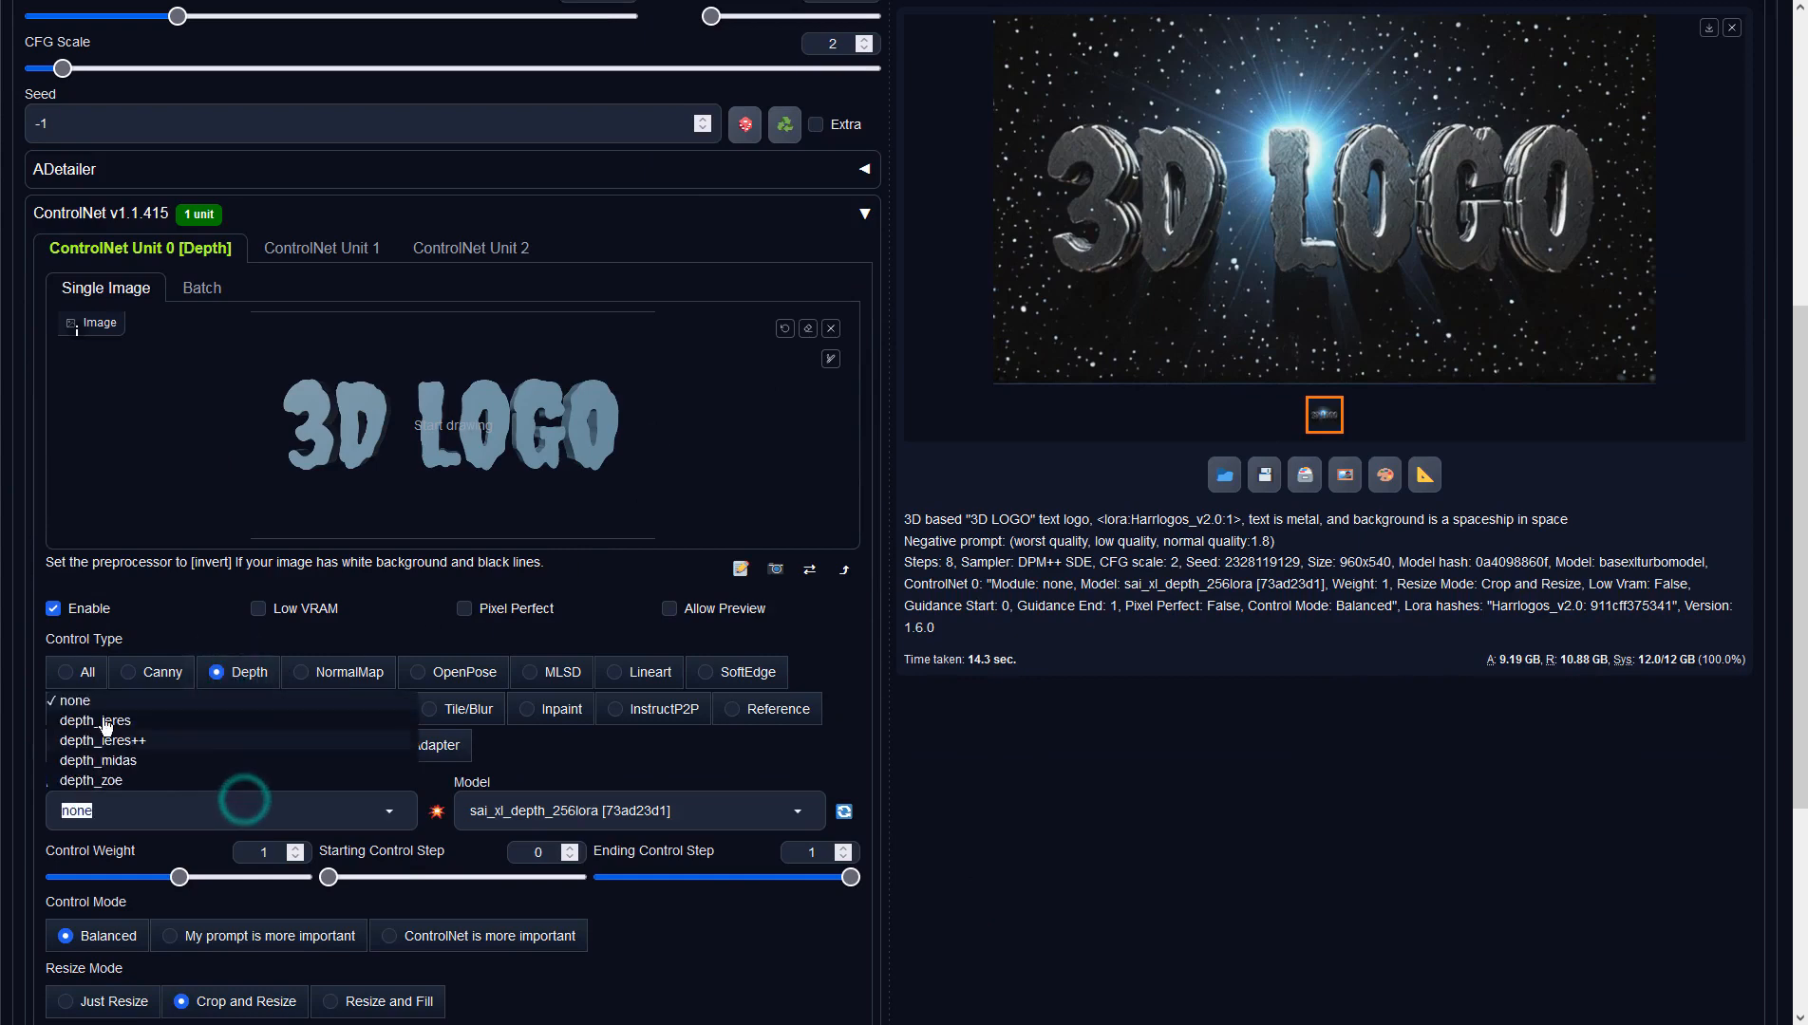
click(82, 703)
click(594, 814)
click(533, 785)
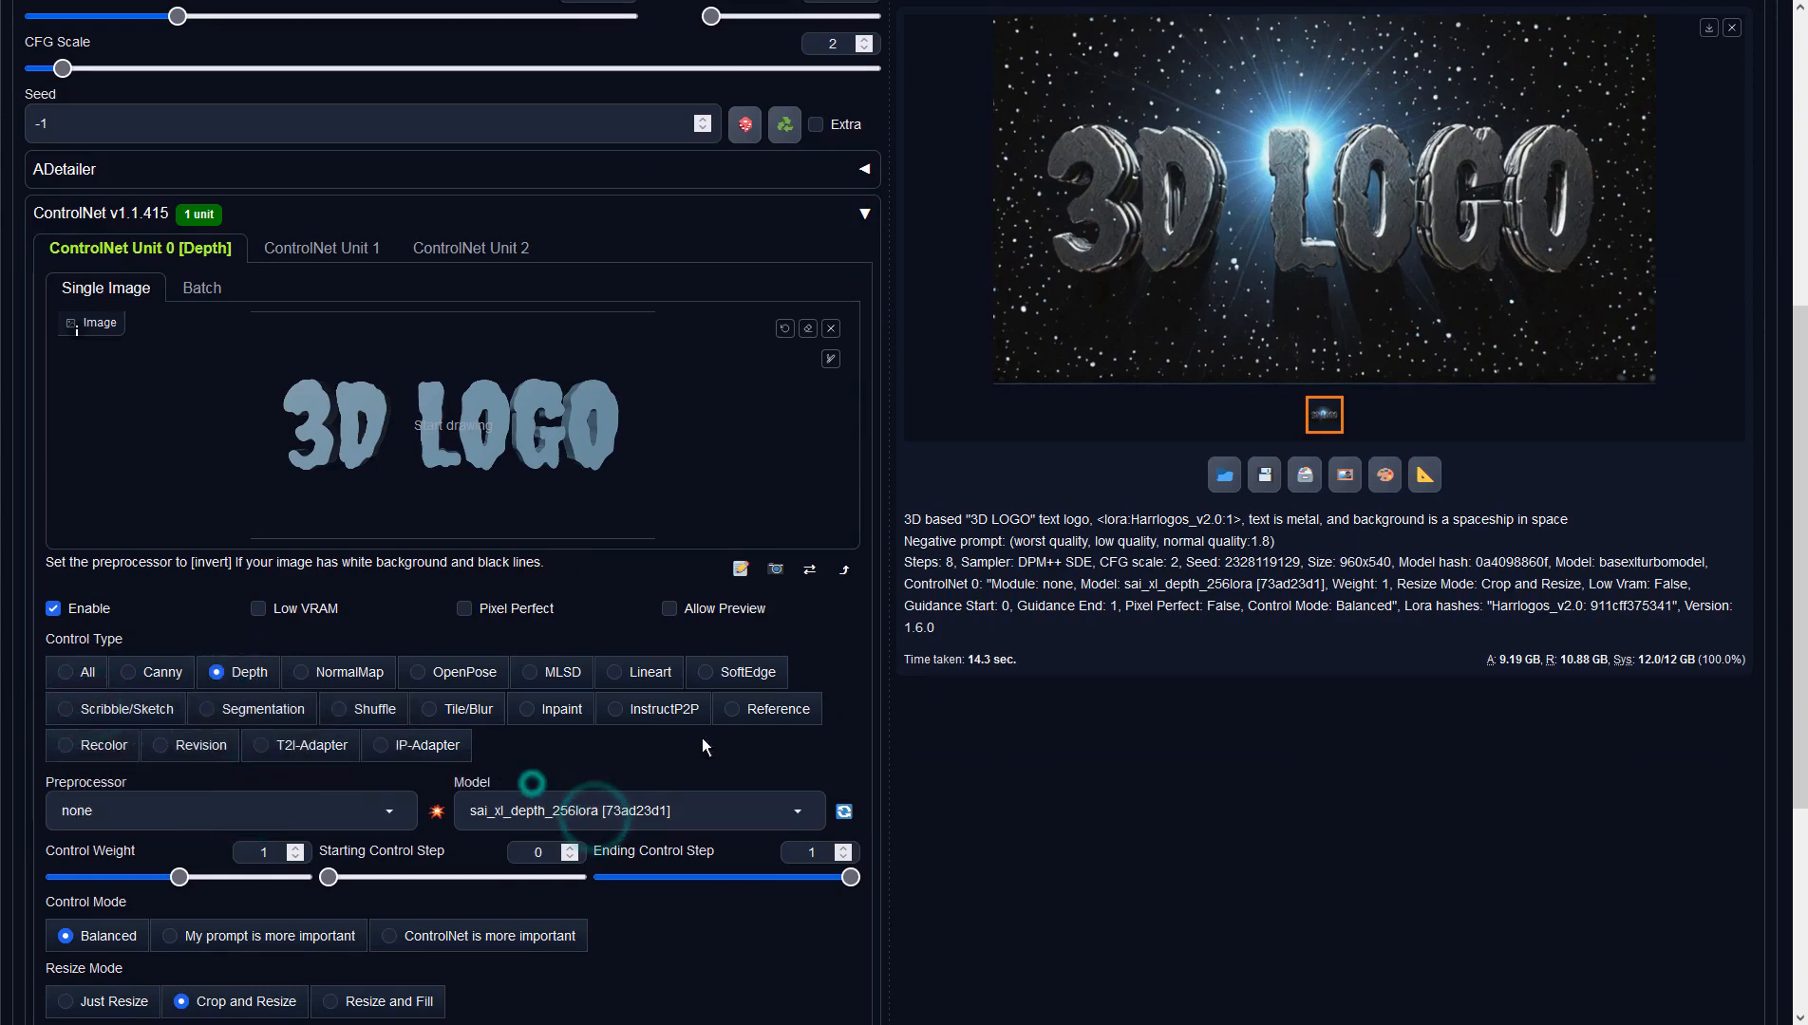
click(1119, 581)
Complete the prompt with text surface "rock" and background "forest", generate the logo image, and view it at full size.
scroll(1119, 581, up, 5)
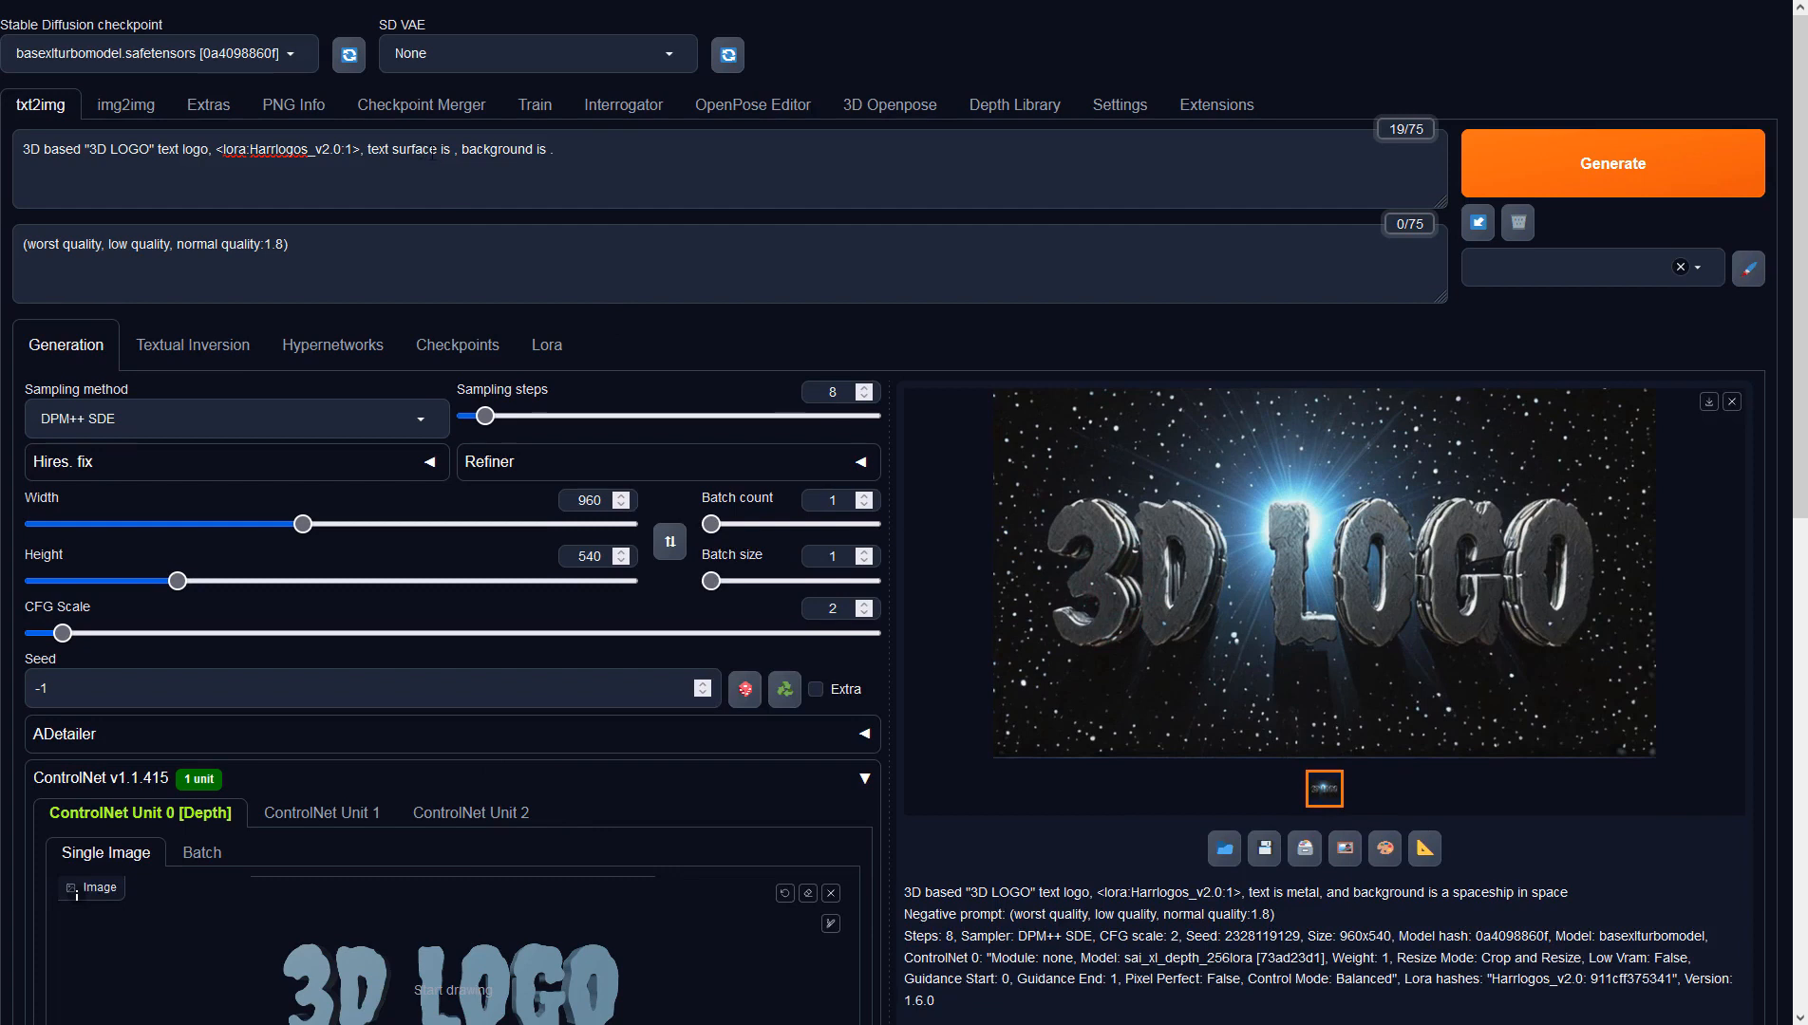
click(454, 150)
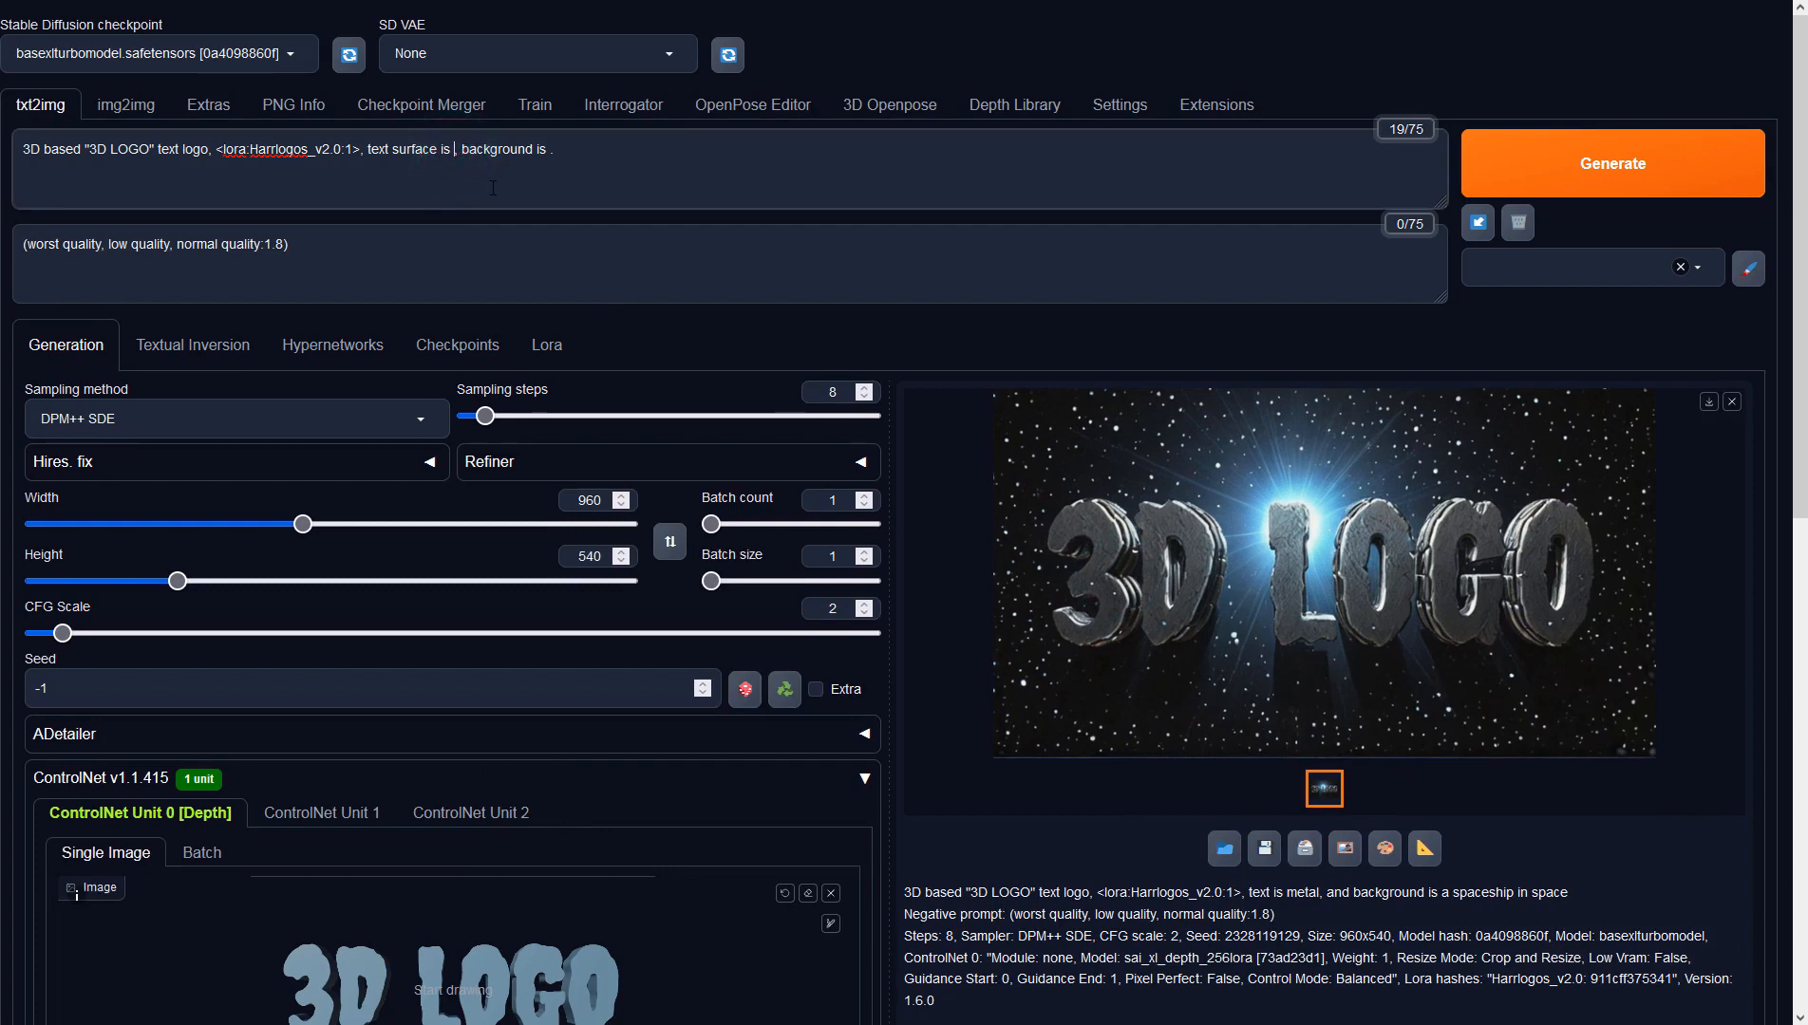
text(rock)
text(forest.)
click(1548, 167)
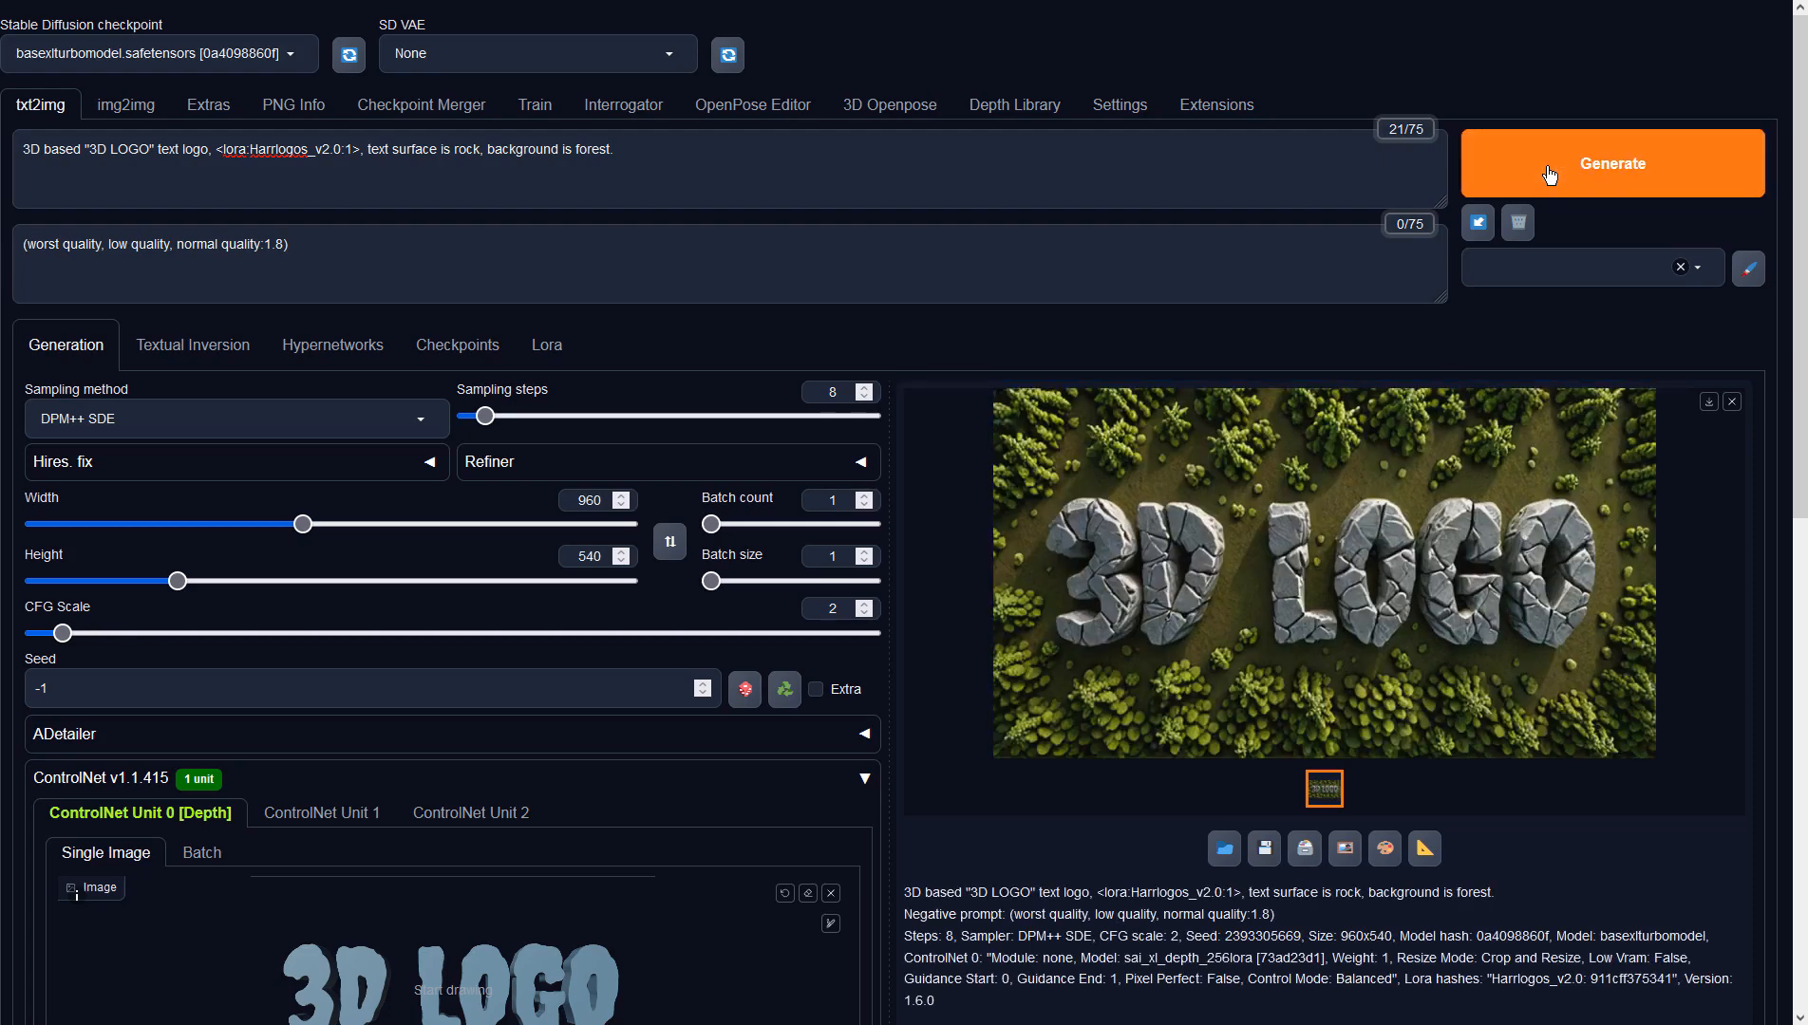
click(1365, 531)
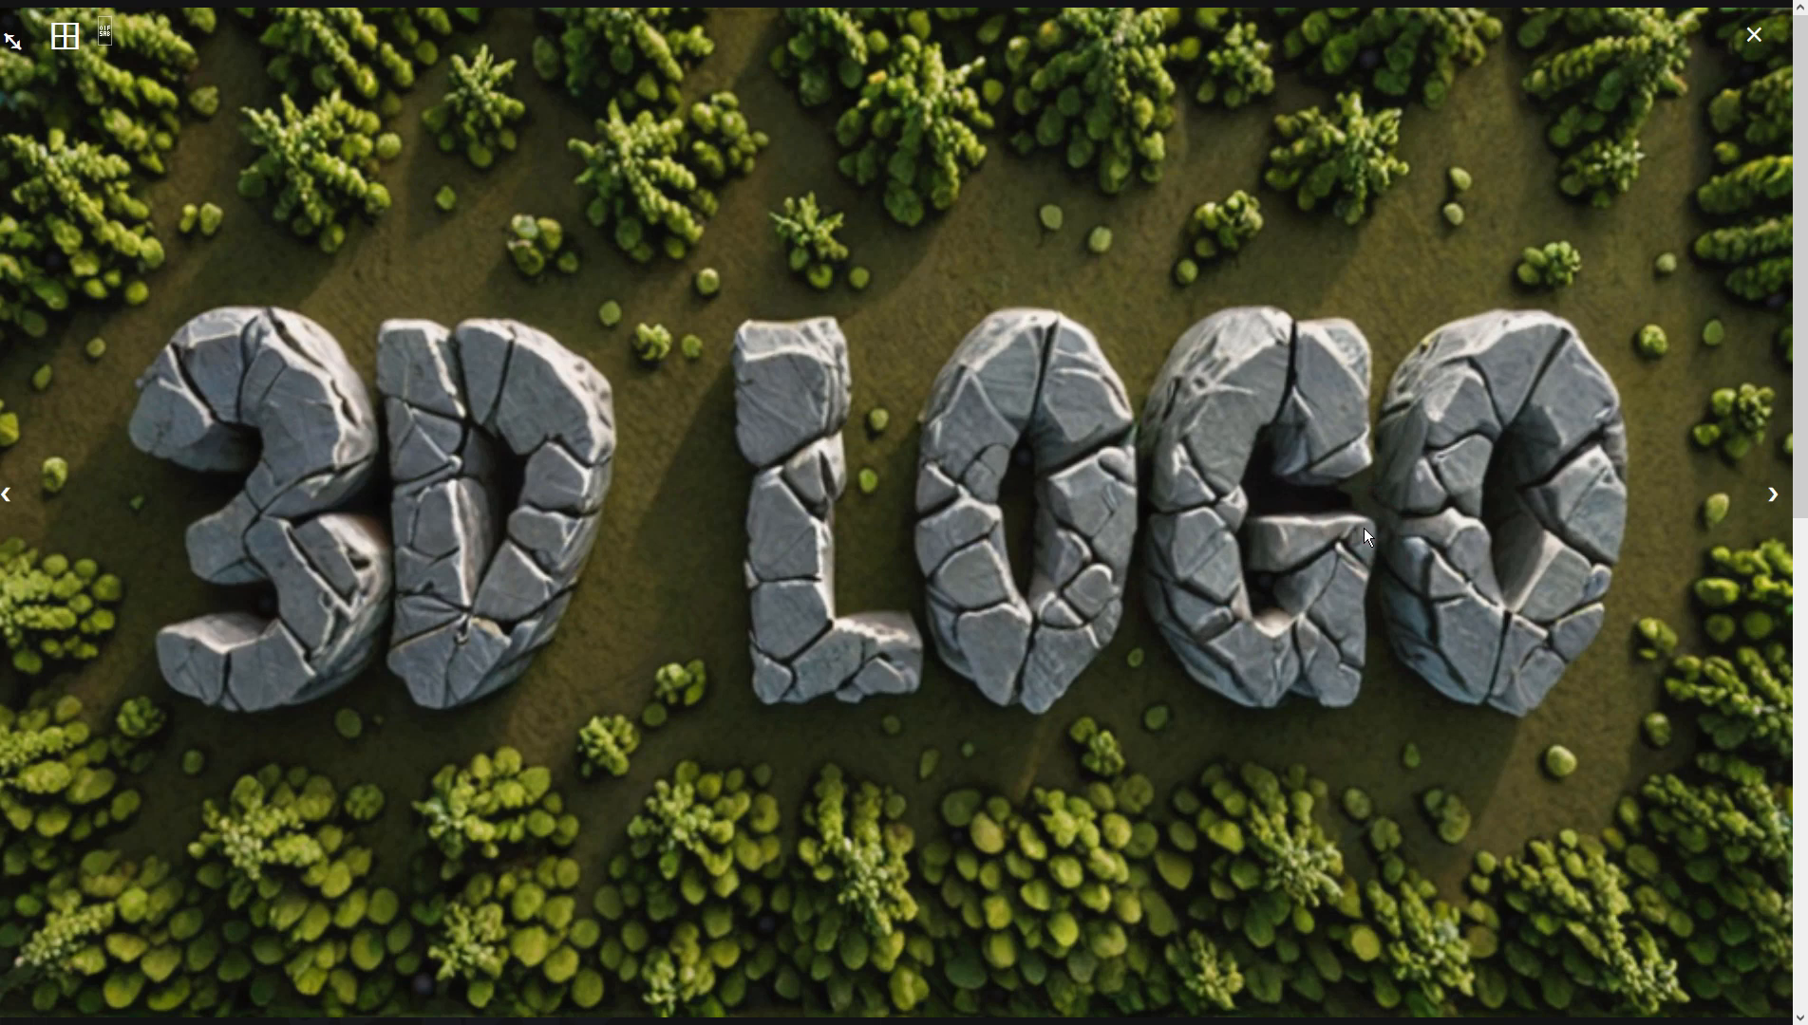
click(1363, 528)
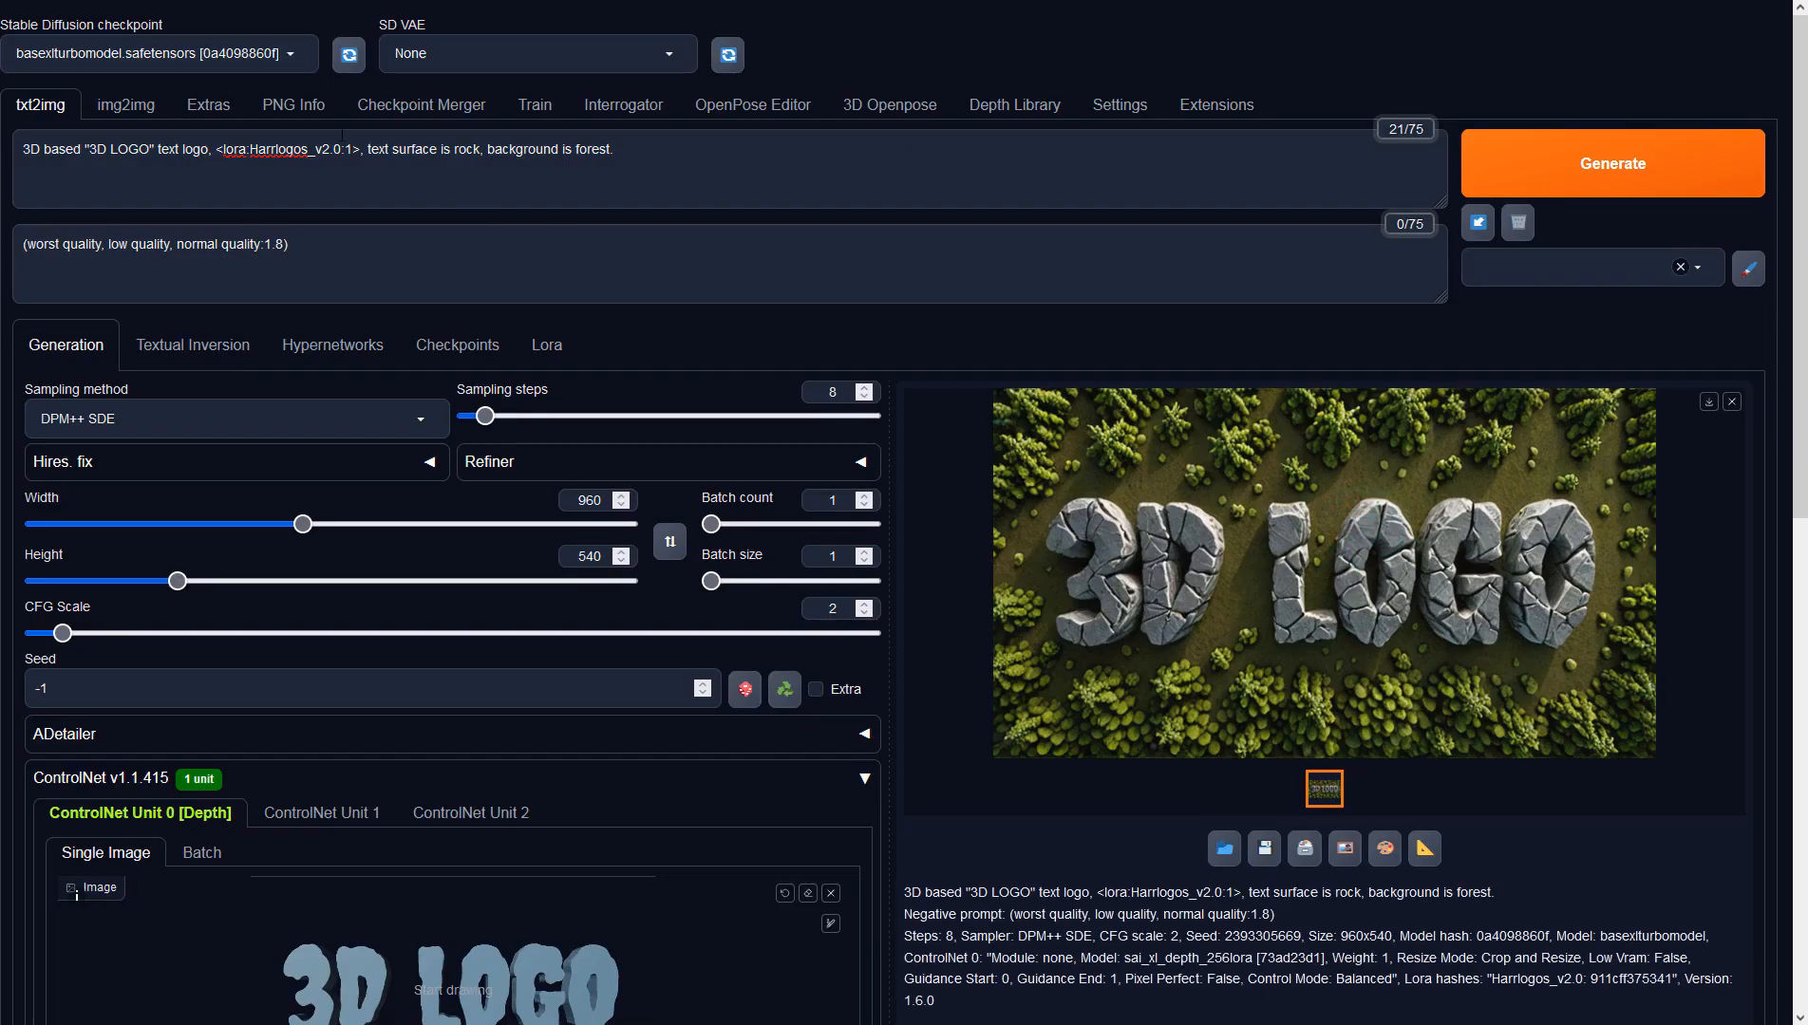
Remove the Harrlogos_v2.0 LoRA tag from the prompt and generate the image again.
drag(218, 149, 363, 149)
key(BackSpace)
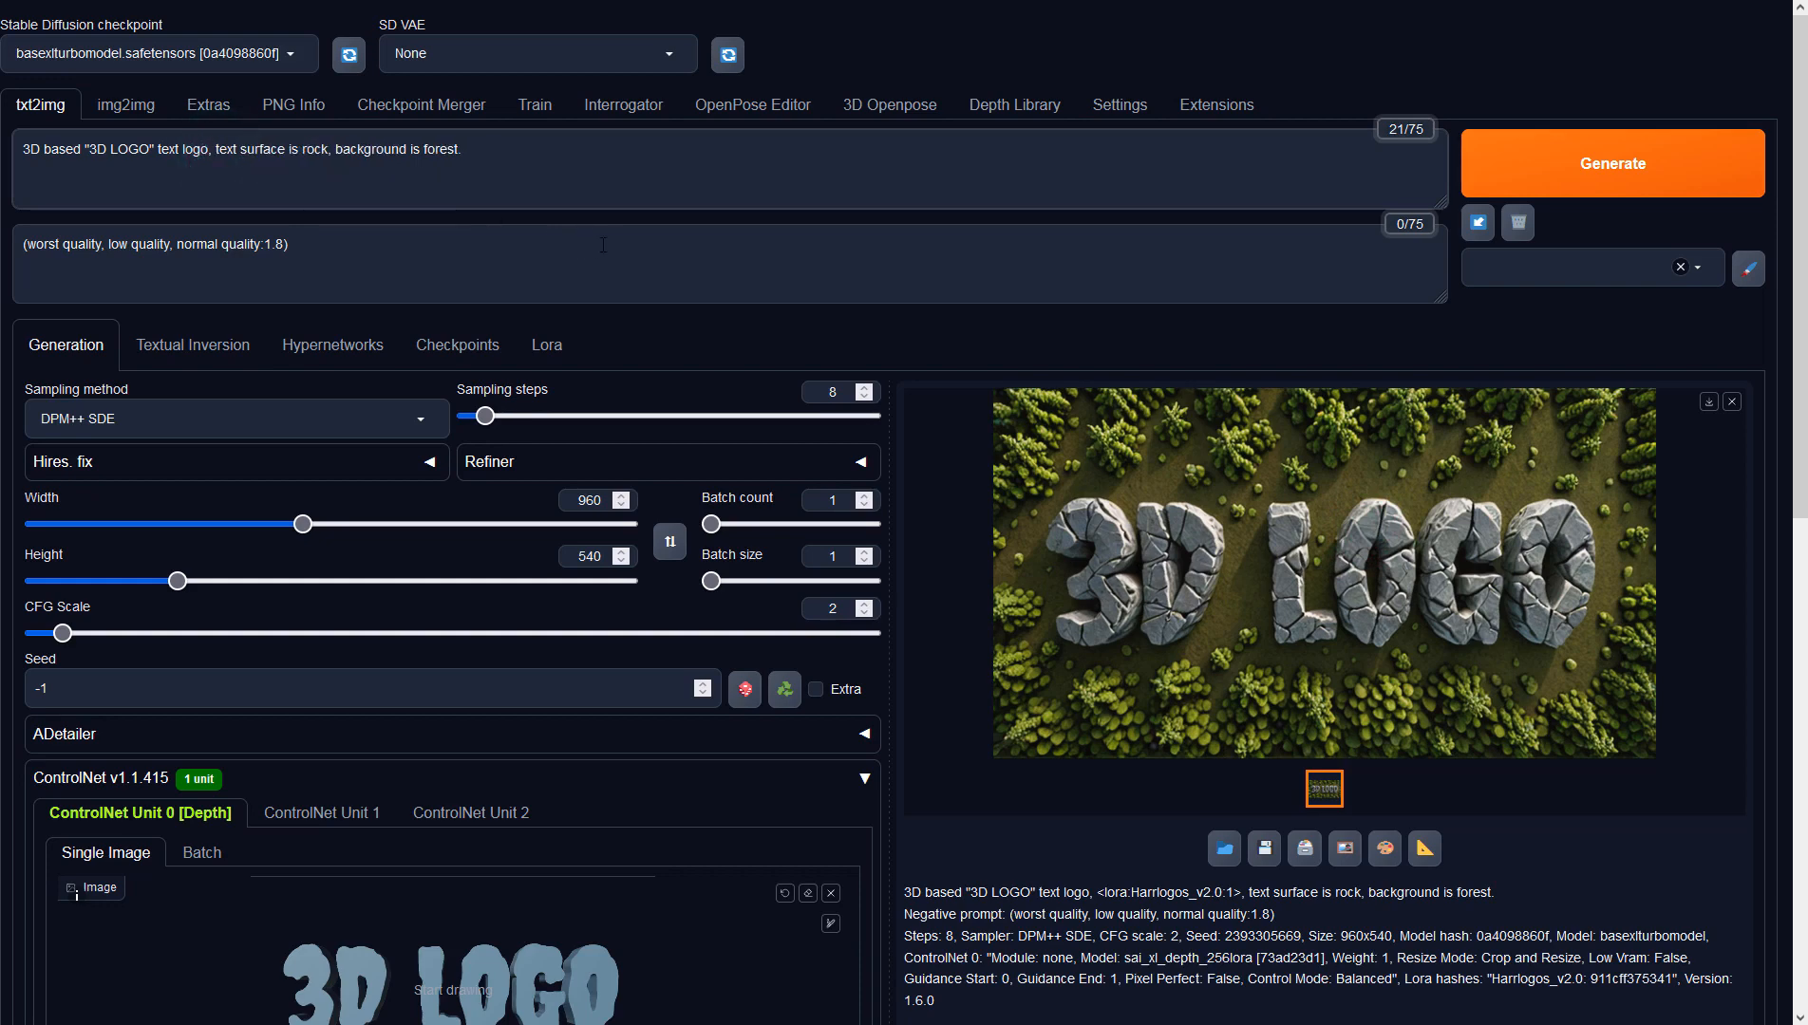
click(1519, 152)
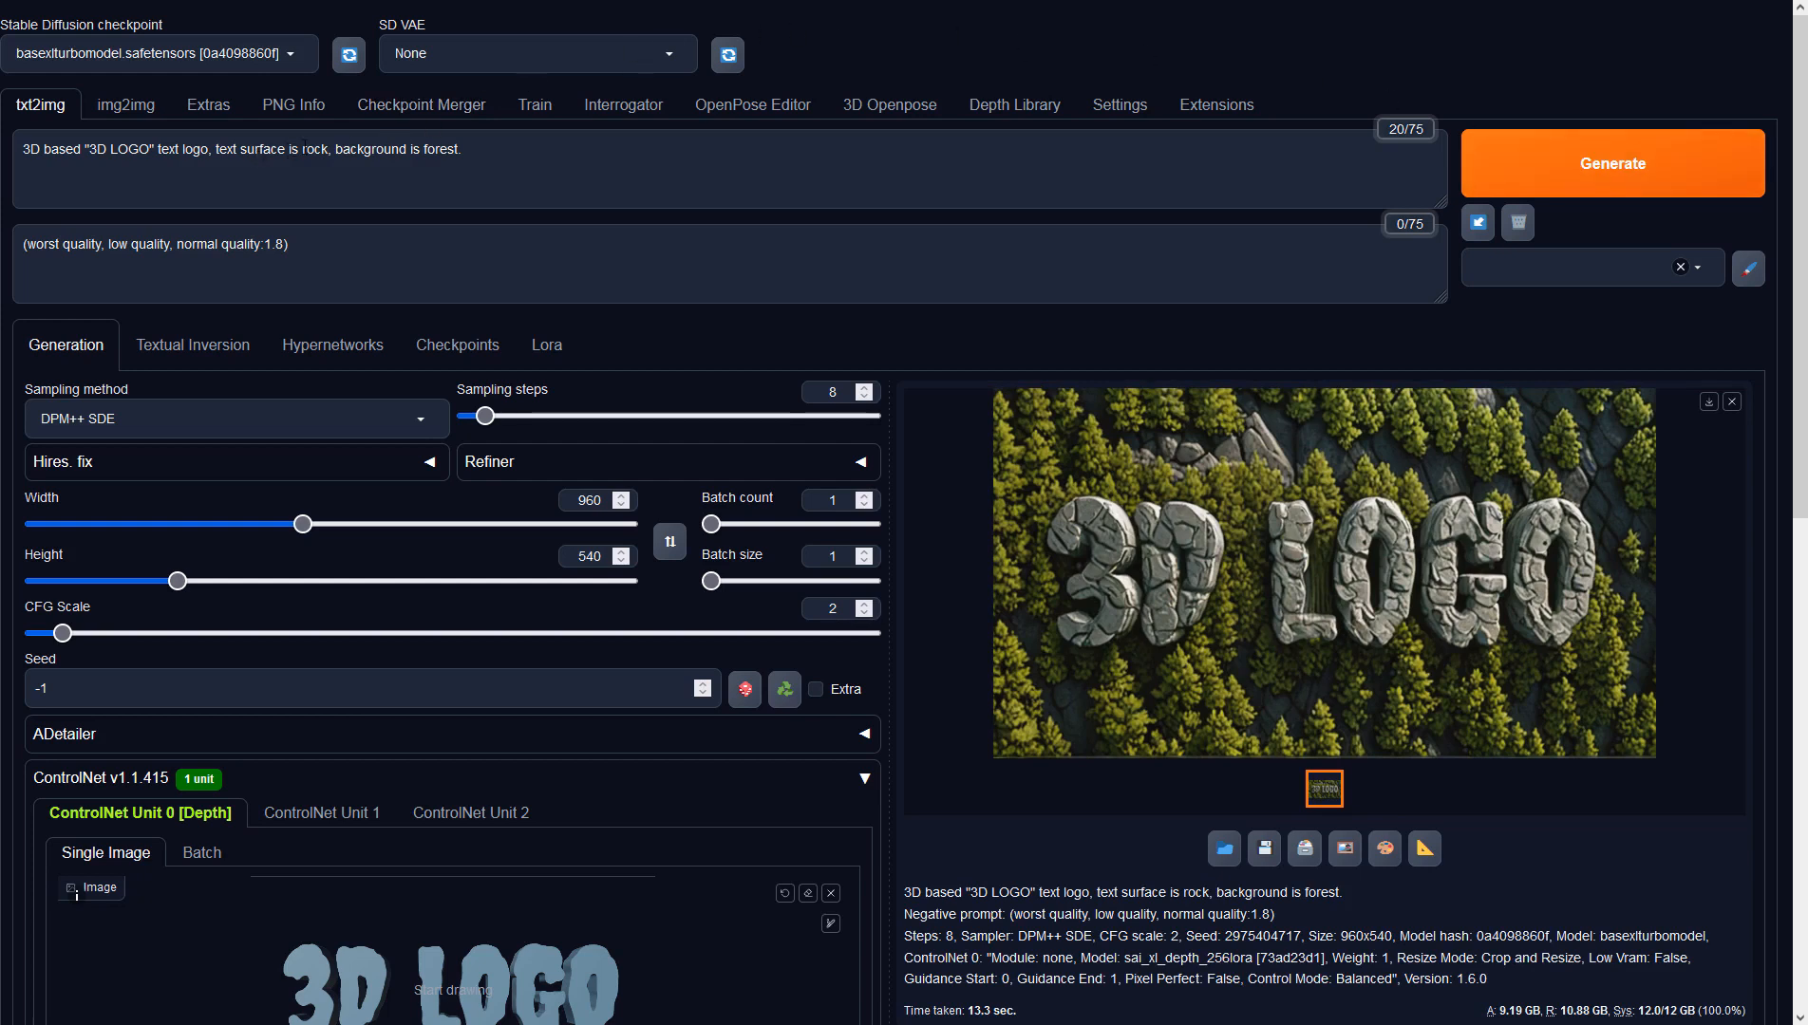
Change the prompt's text surface to "magma" and its background to "water", and generate the new logo image.
double_click(304, 149)
text(m)
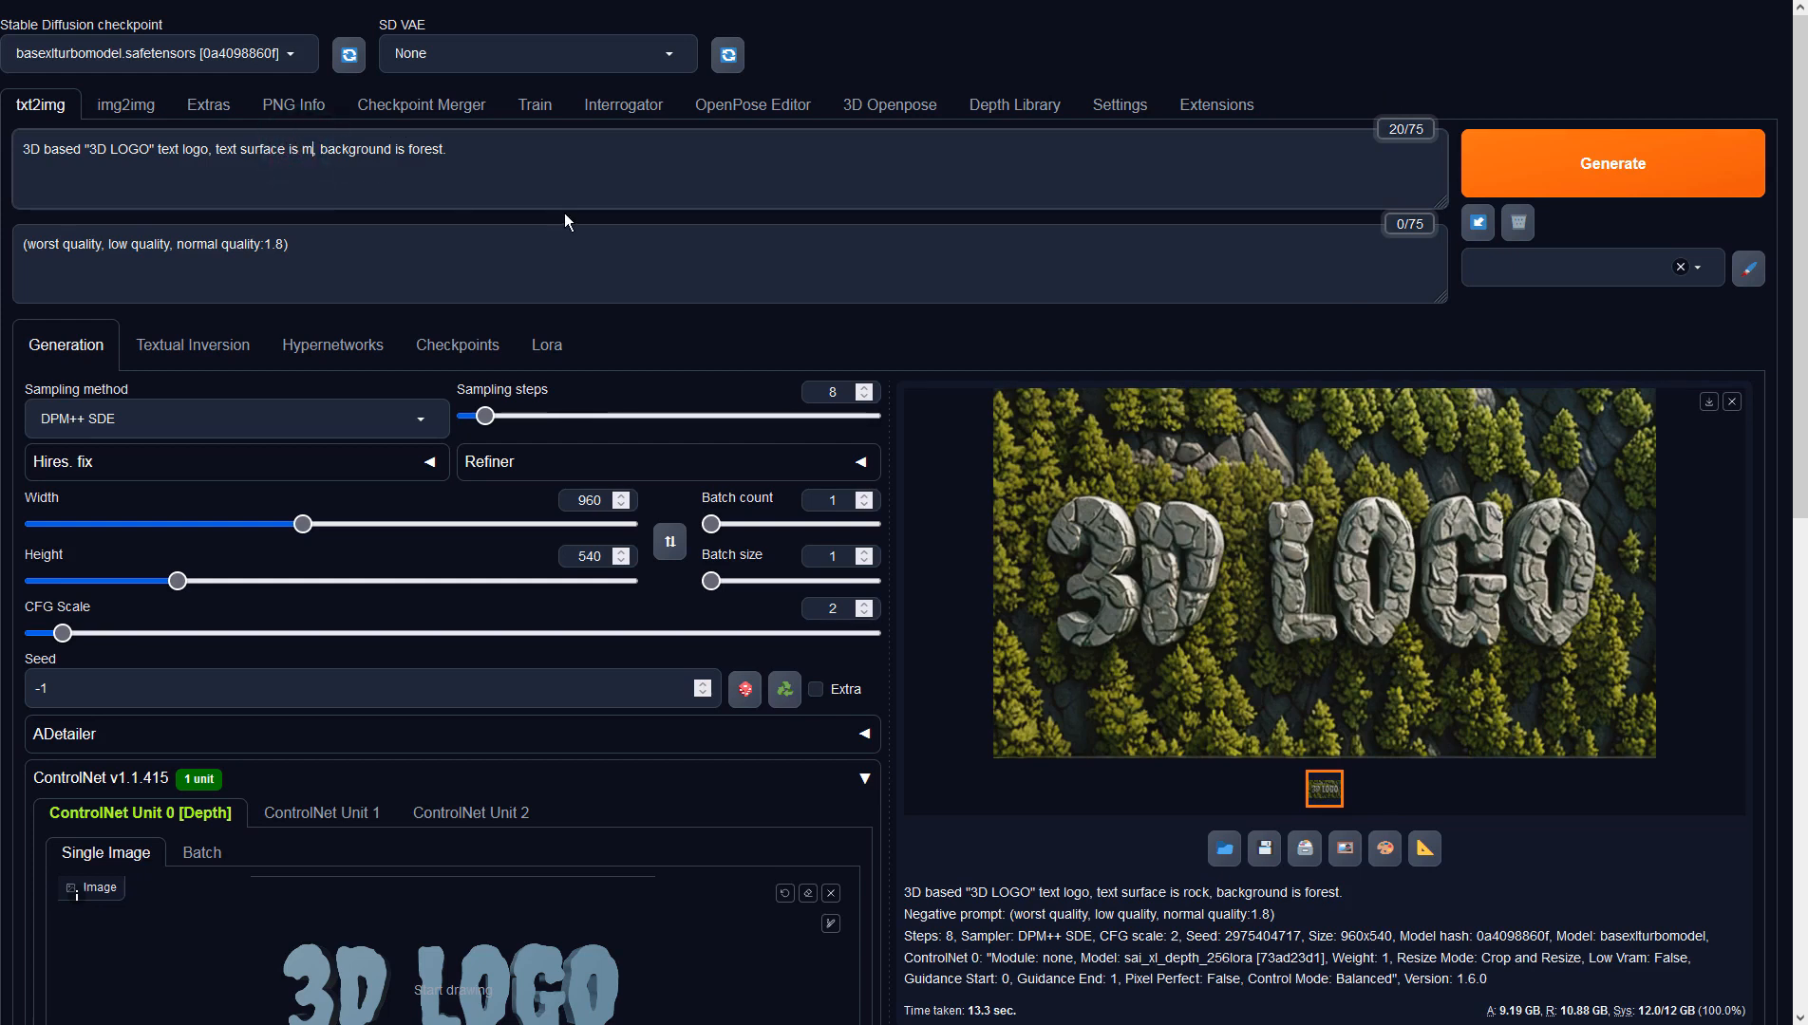
text(agma)
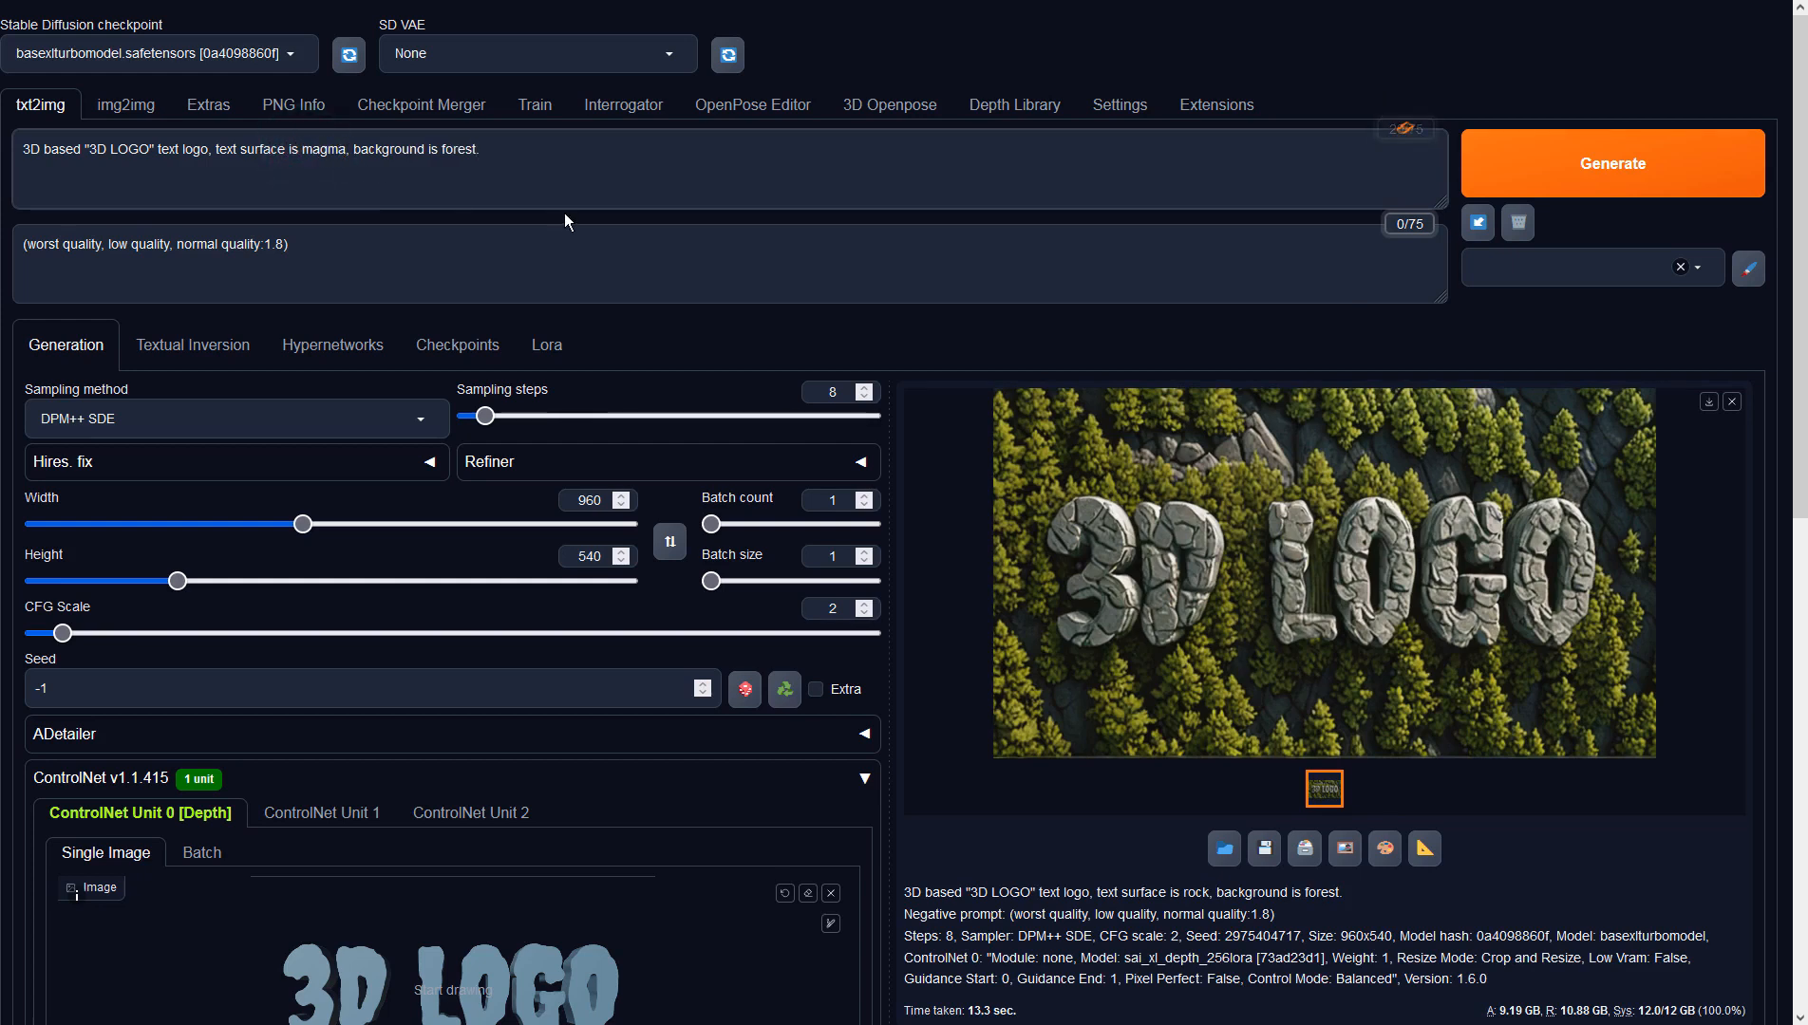
key(shift+Left)
key(shift+Left)
key(shift+Left)
key(shift+Left)
key(shift+Left)
key(shift+Left)
key(shift+Left)
text(water.)
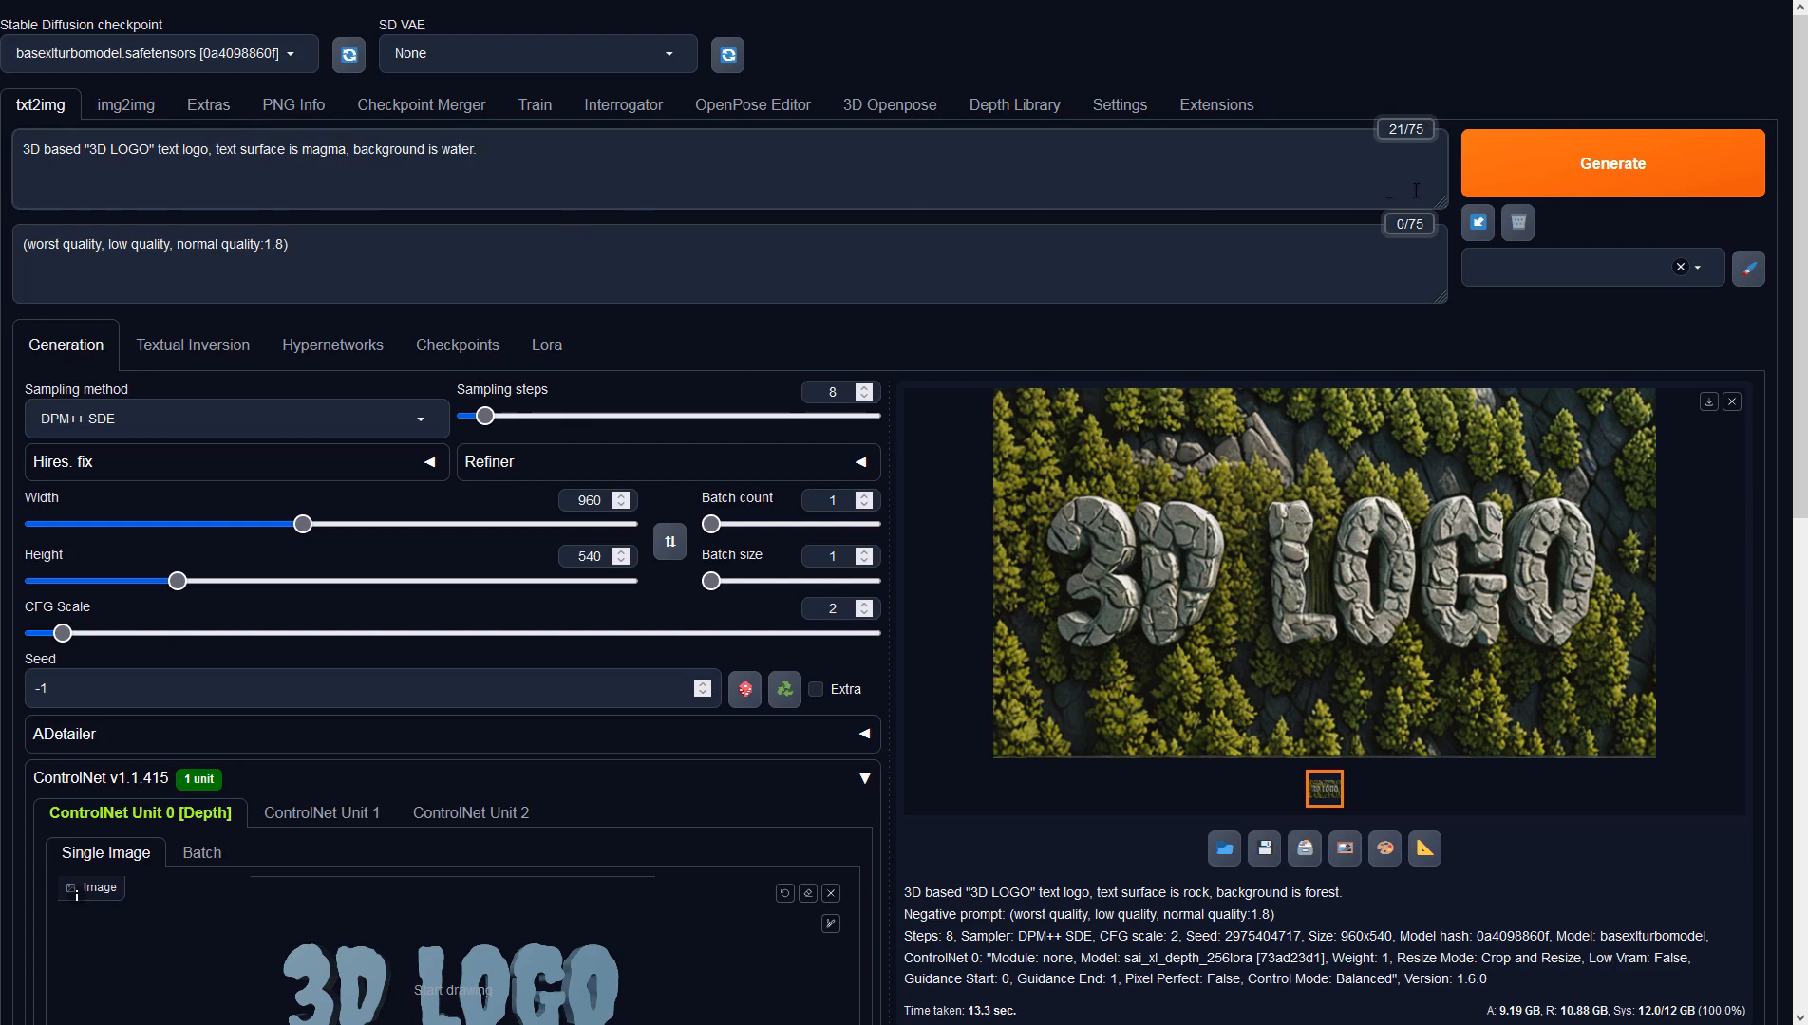
click(1535, 181)
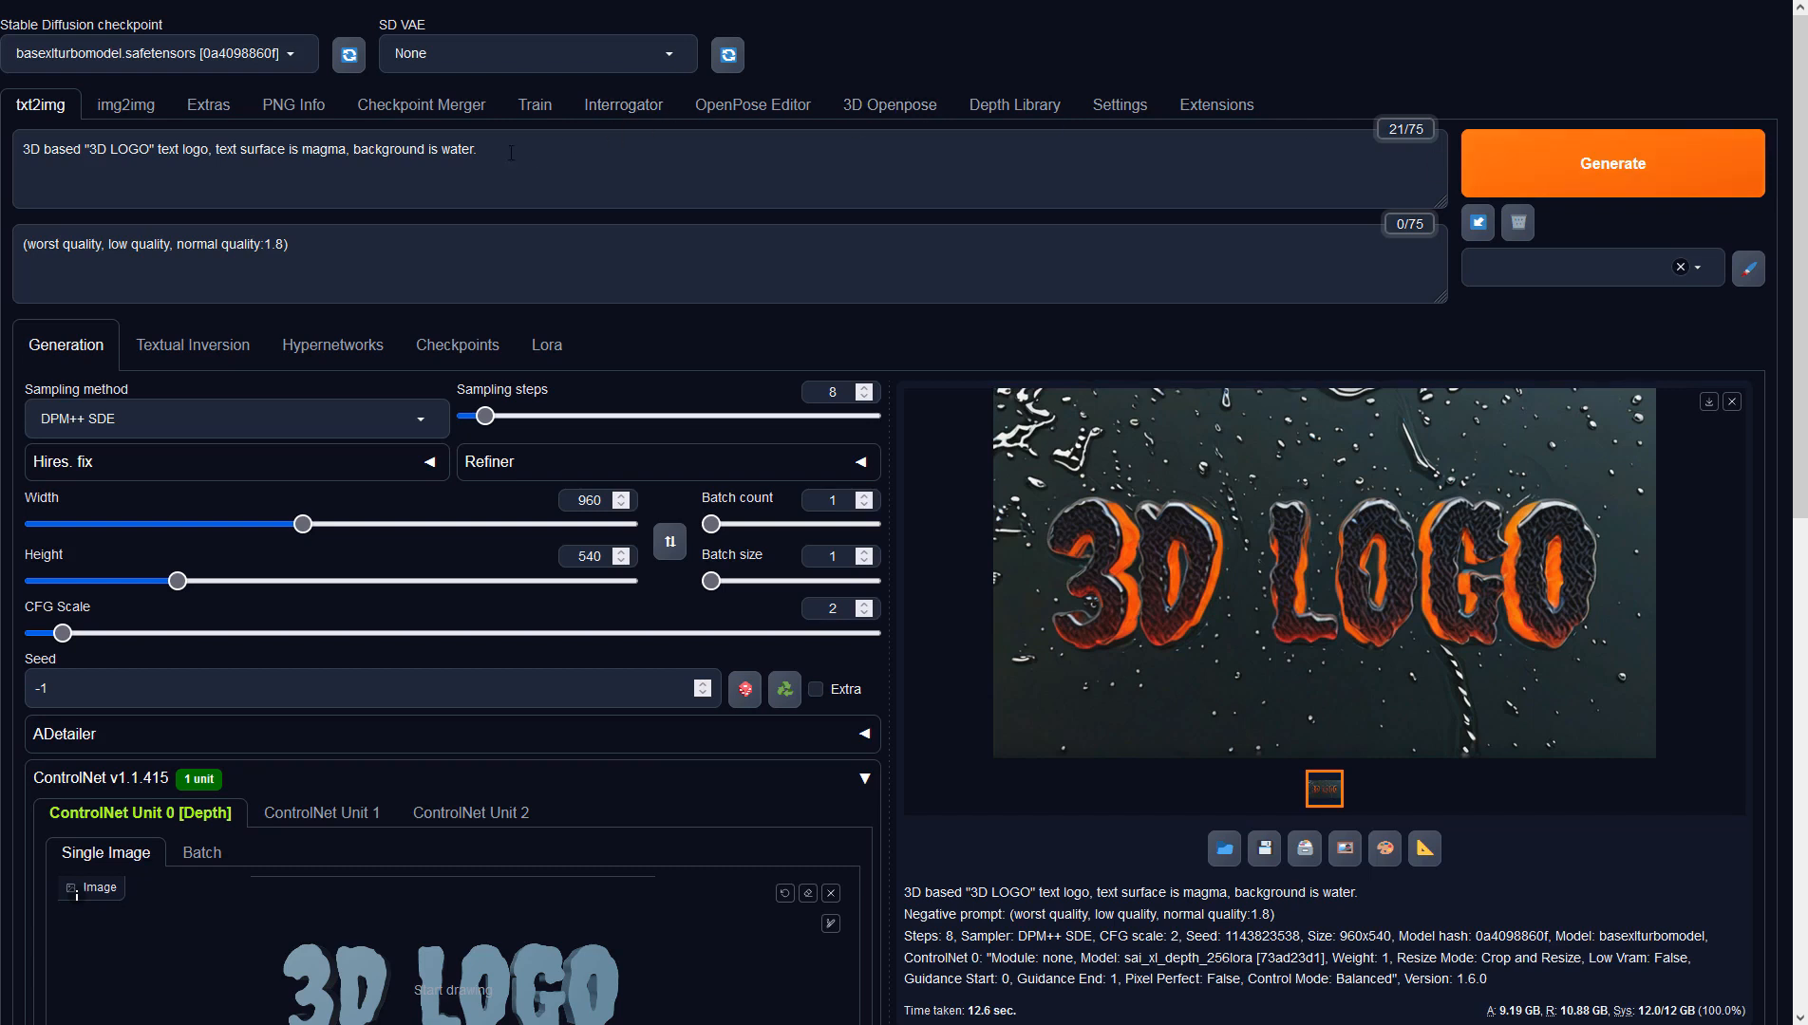
Change the prompt's background to "blue ocean" and generate a new logo image.
drag(446, 149, 477, 149)
text(blue)
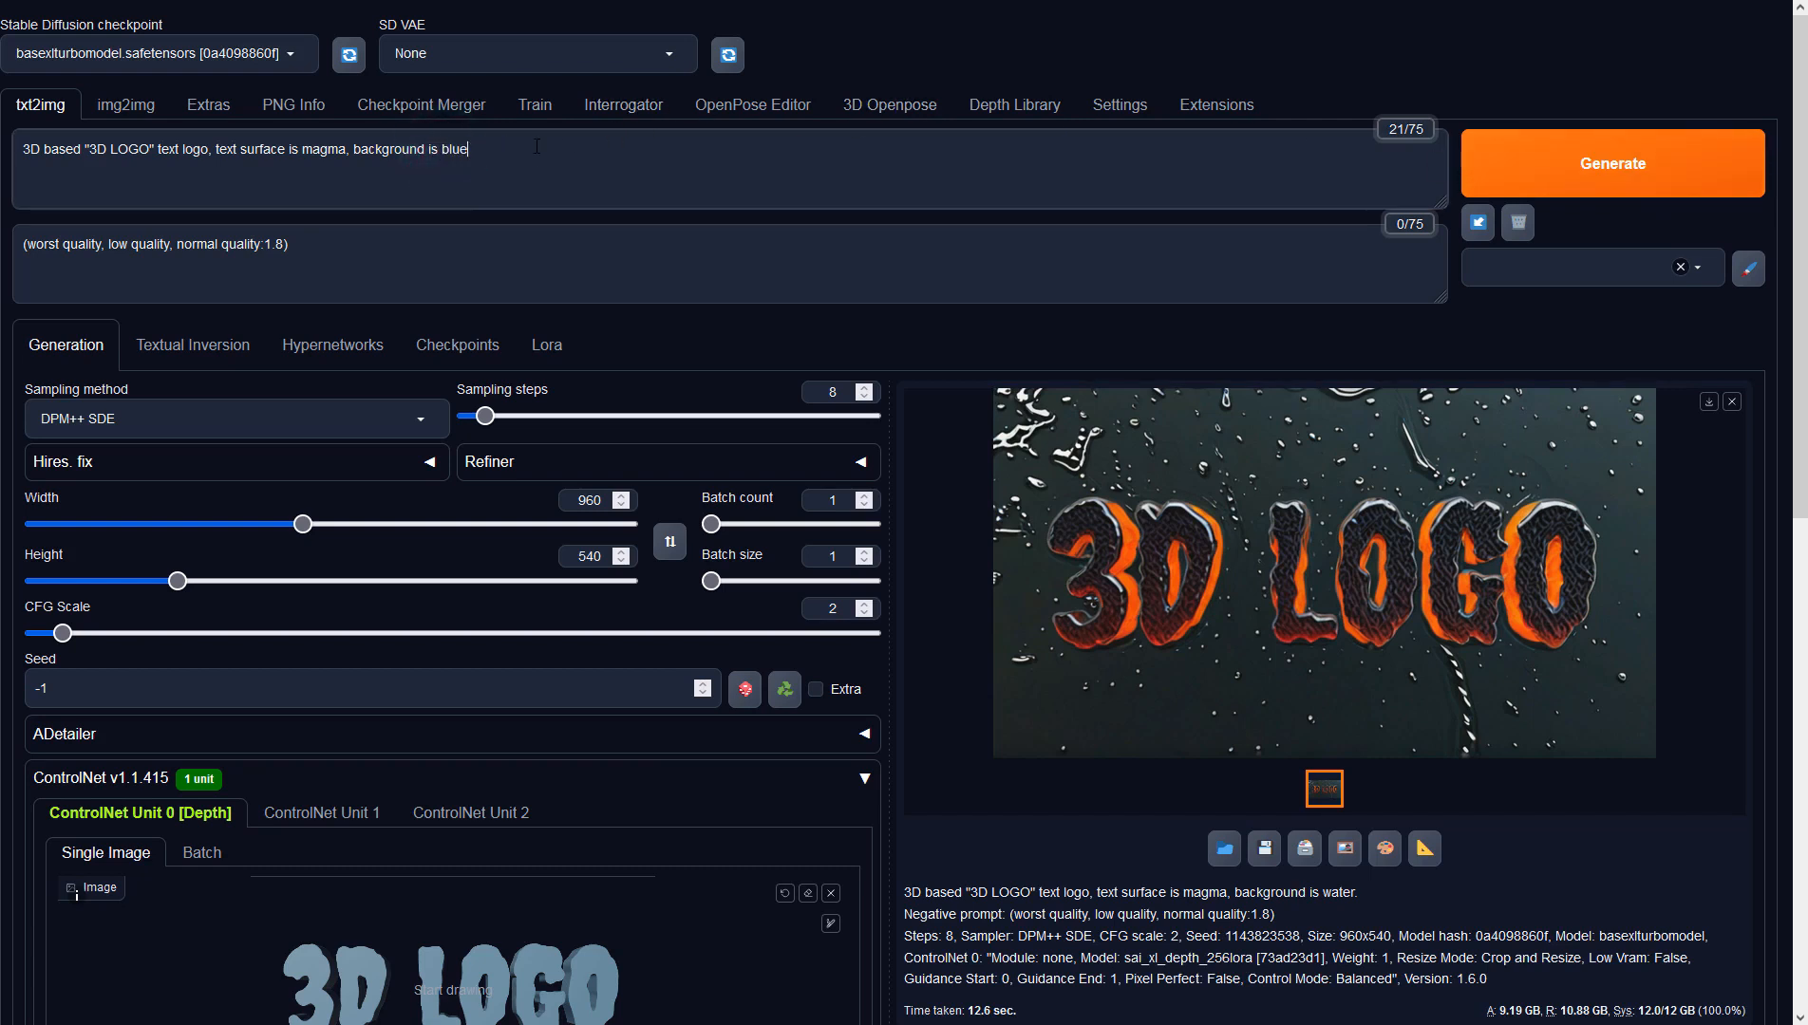
text( ocean.)
key(ctrl+Return)
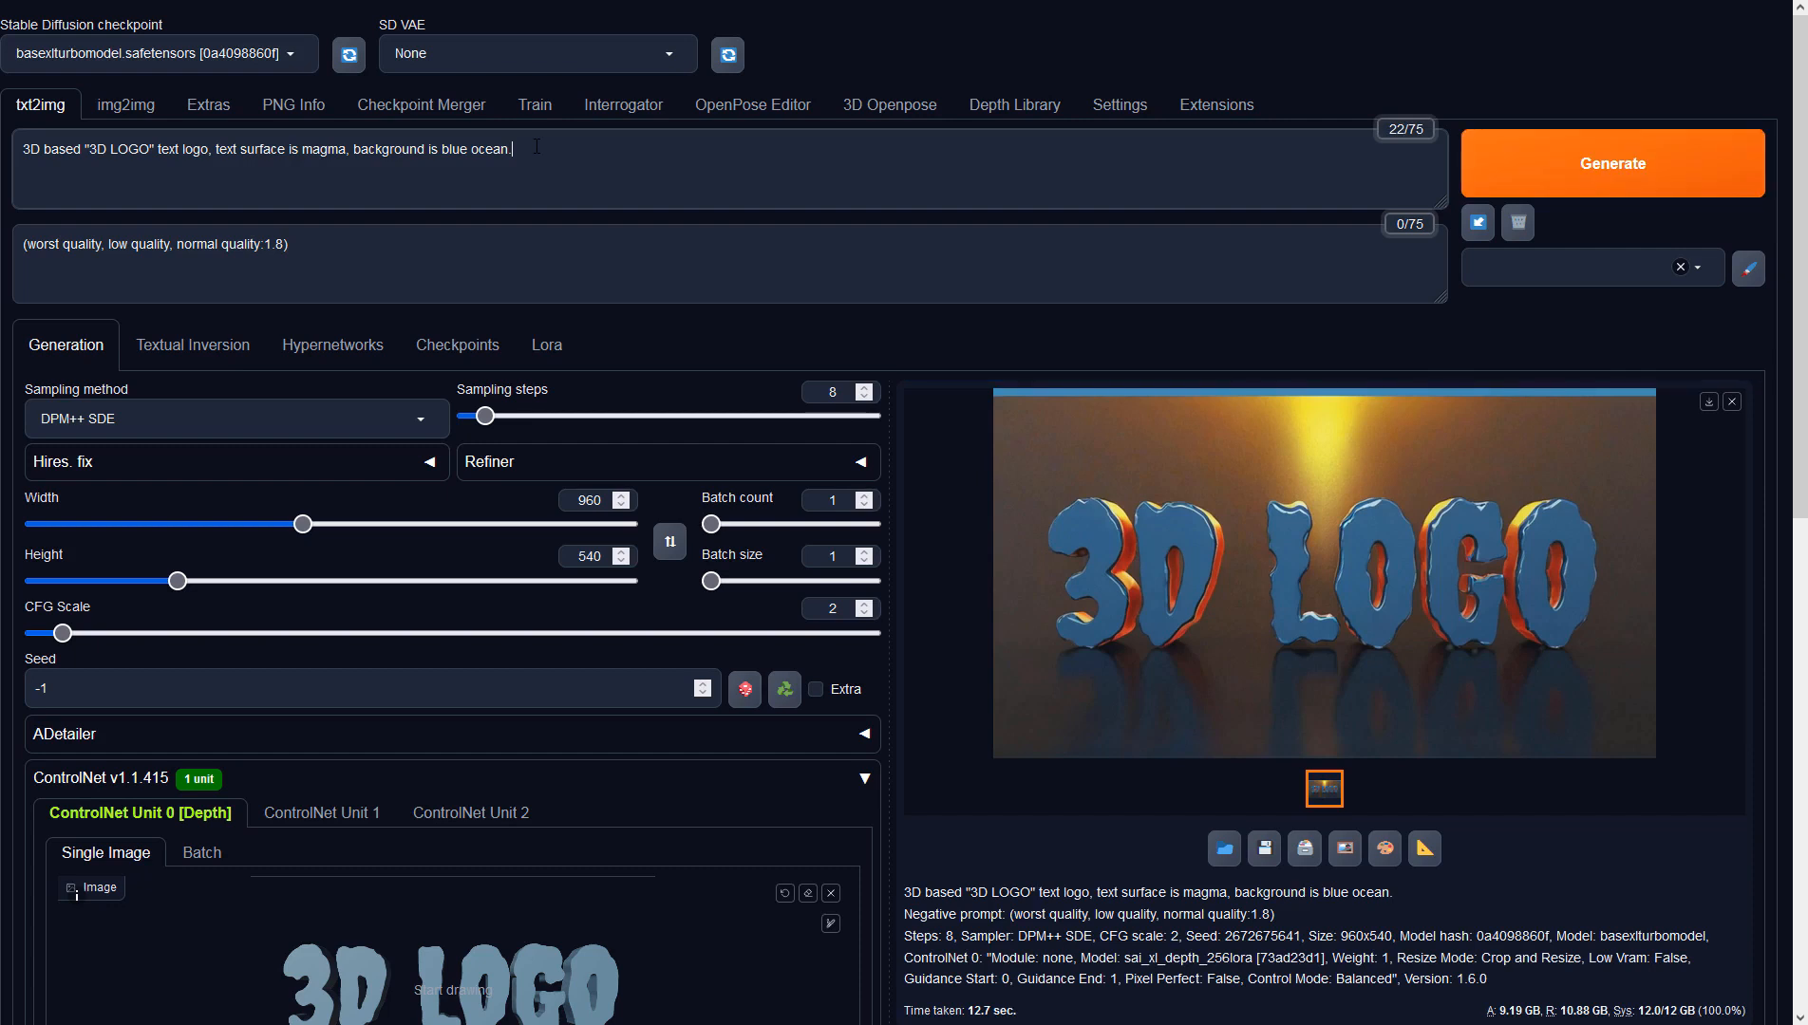
Change the prompt's text surface to "coconut tree" and its background to "tropical island", and generate the image.
double_click(308, 149)
text(coconut tre)
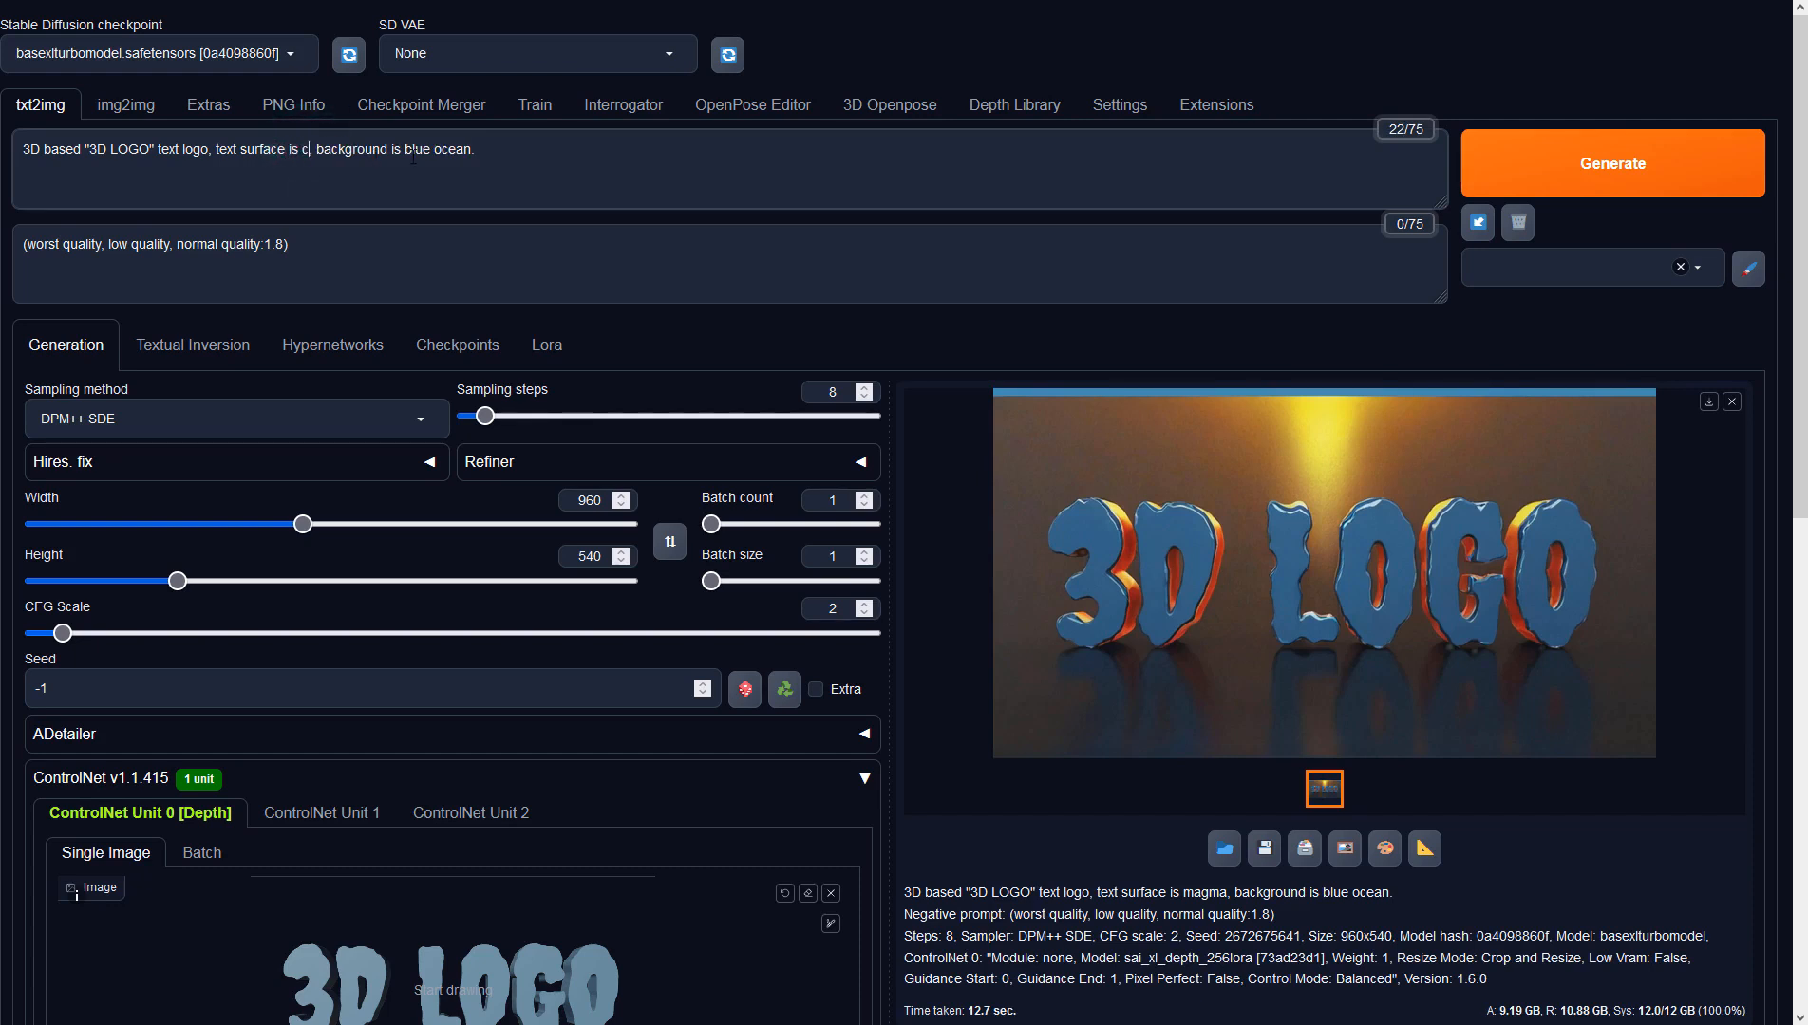
text(e)
key(End)
key(ctrl+shift+Left)
key(ctrl+shift+Left)
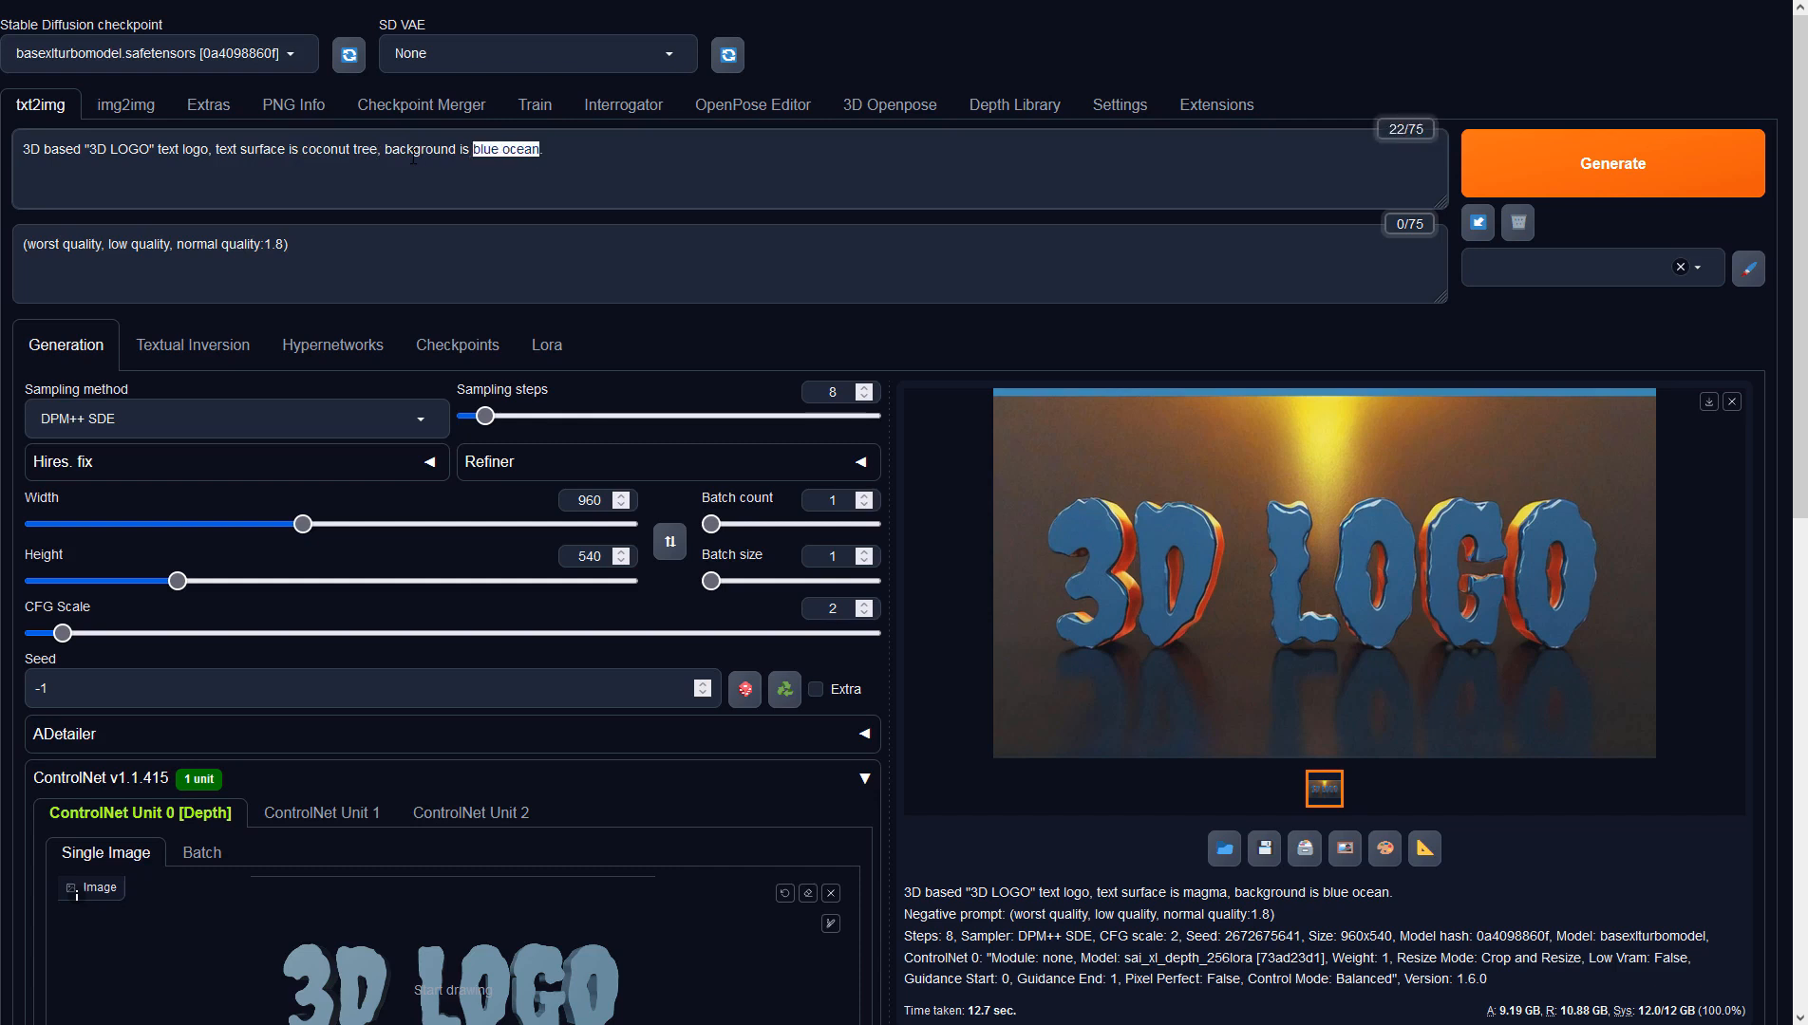
text(tropical island)
key(ctrl+Return)
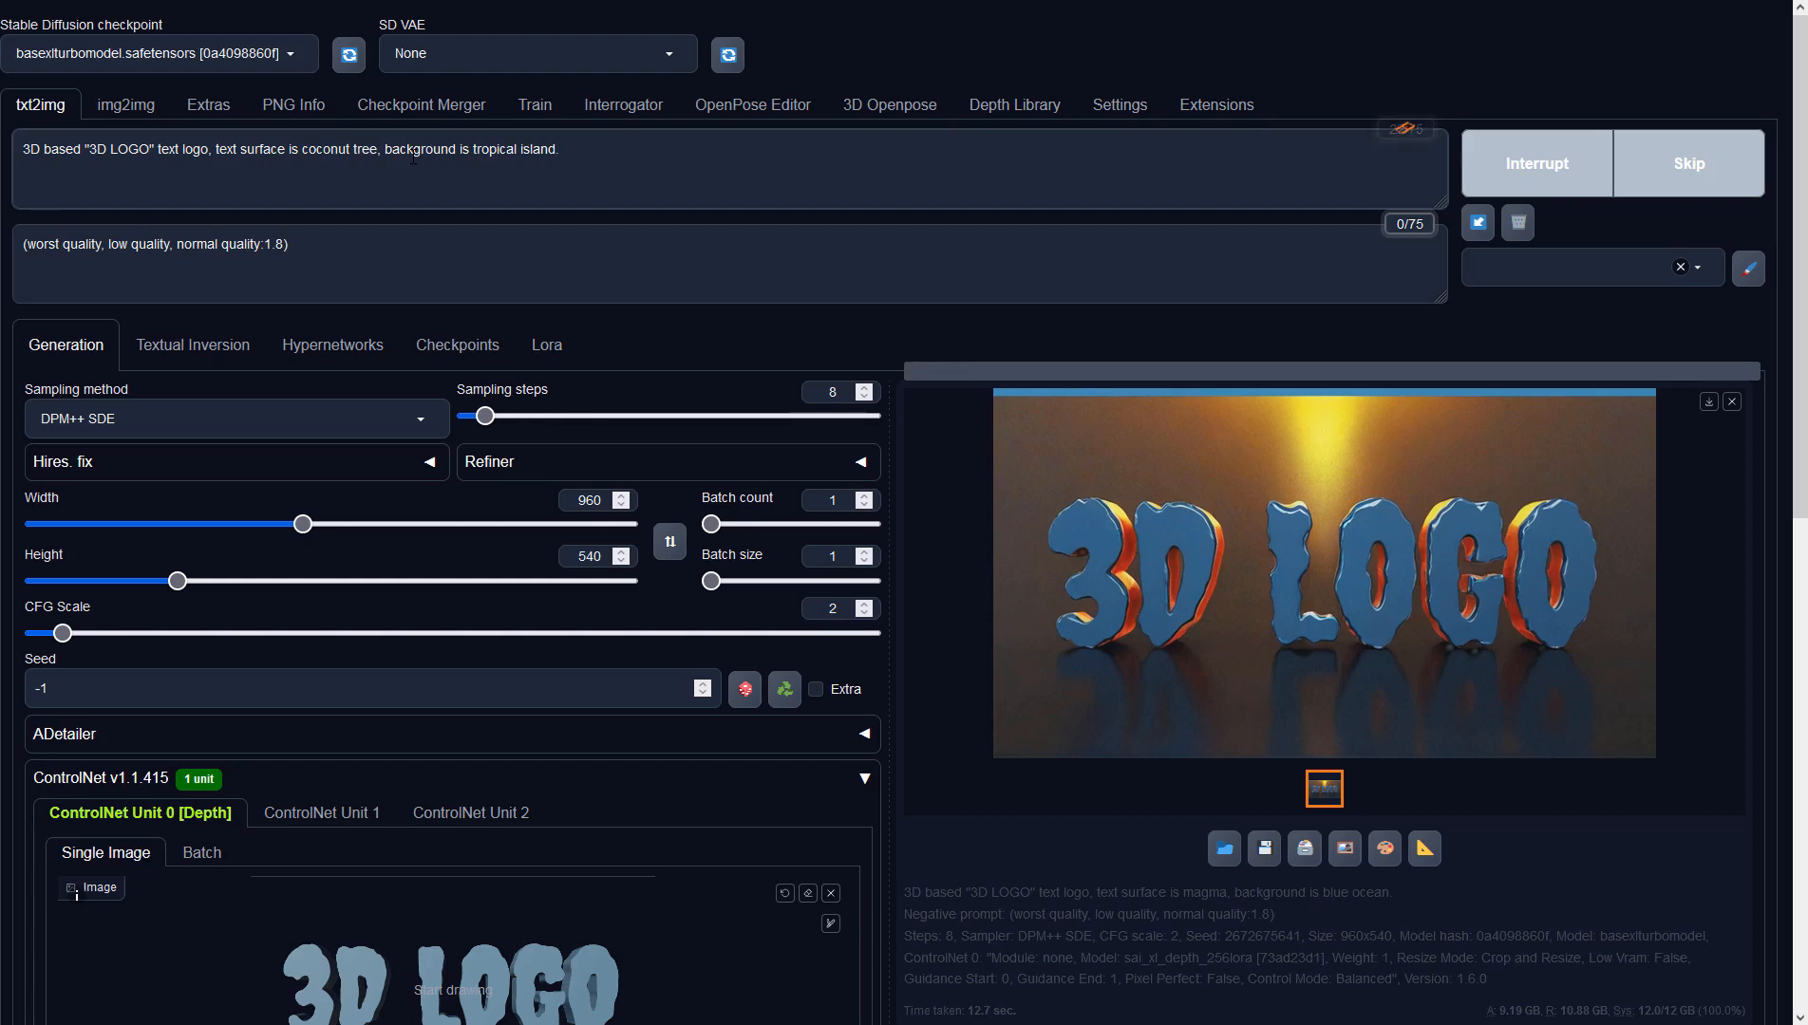
text(.)
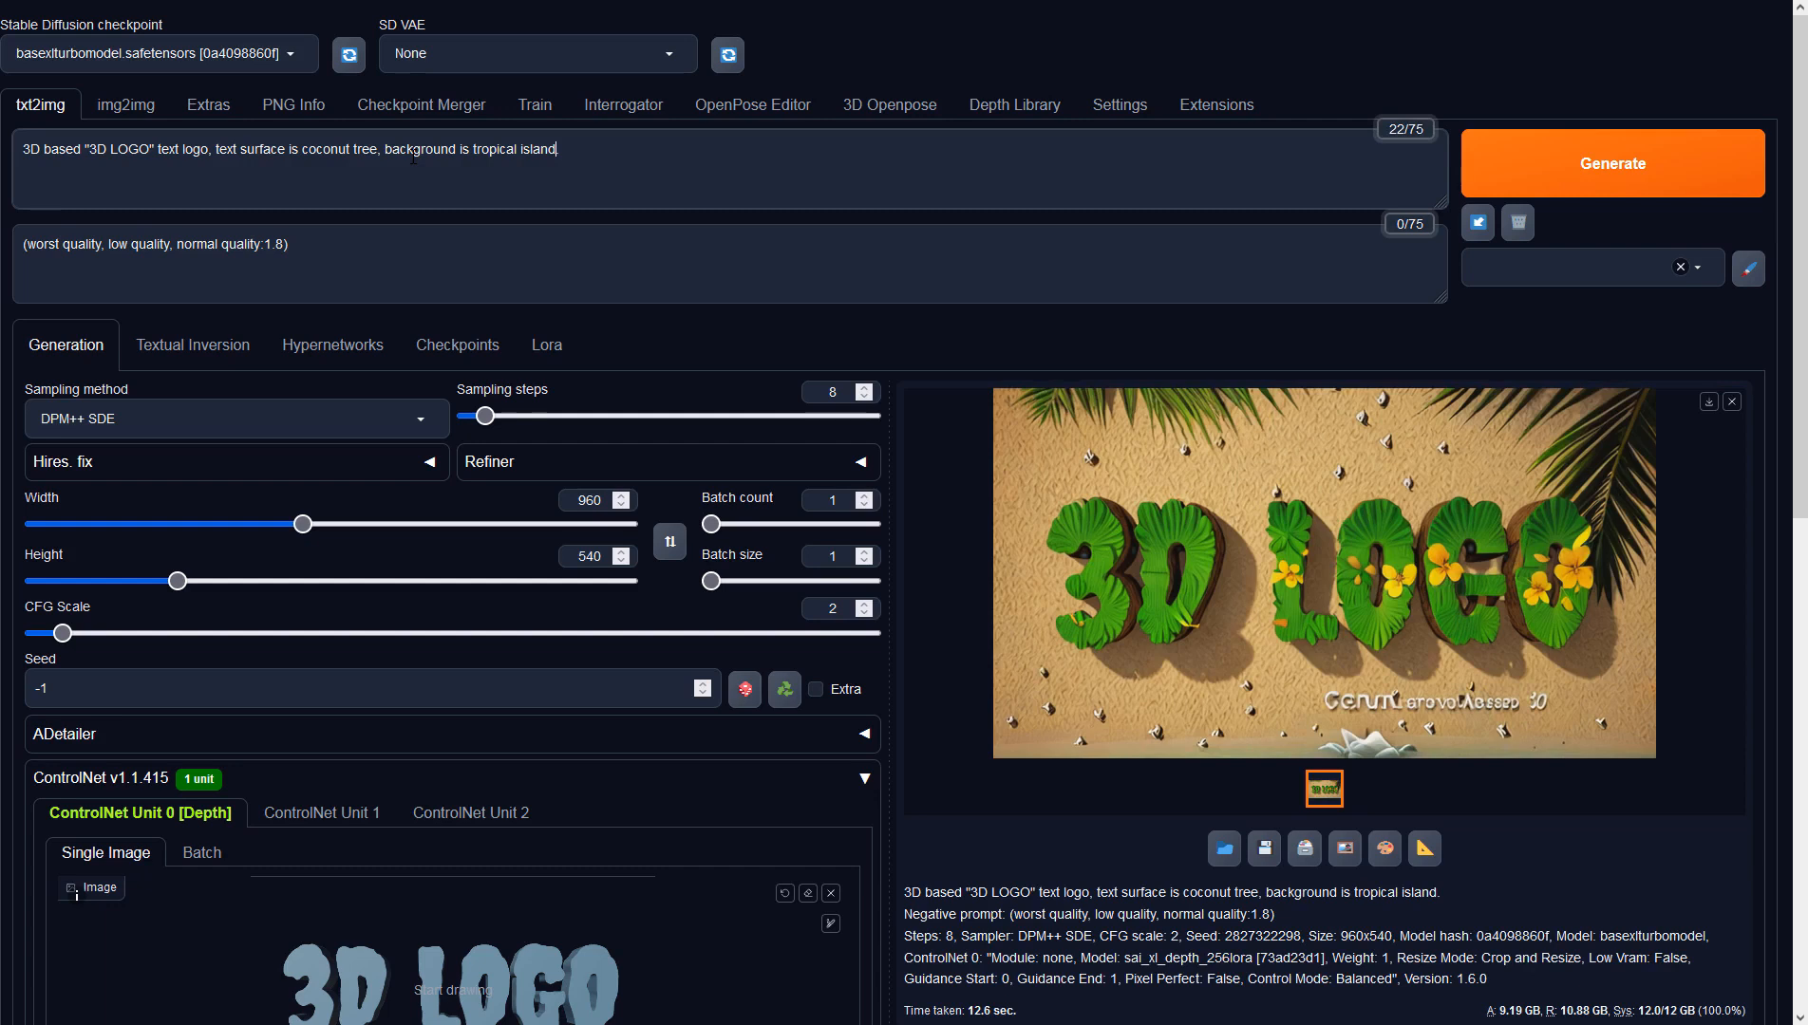
Generate another image from the same tropical island prompt and view the previous and new results at full size.
click(1567, 150)
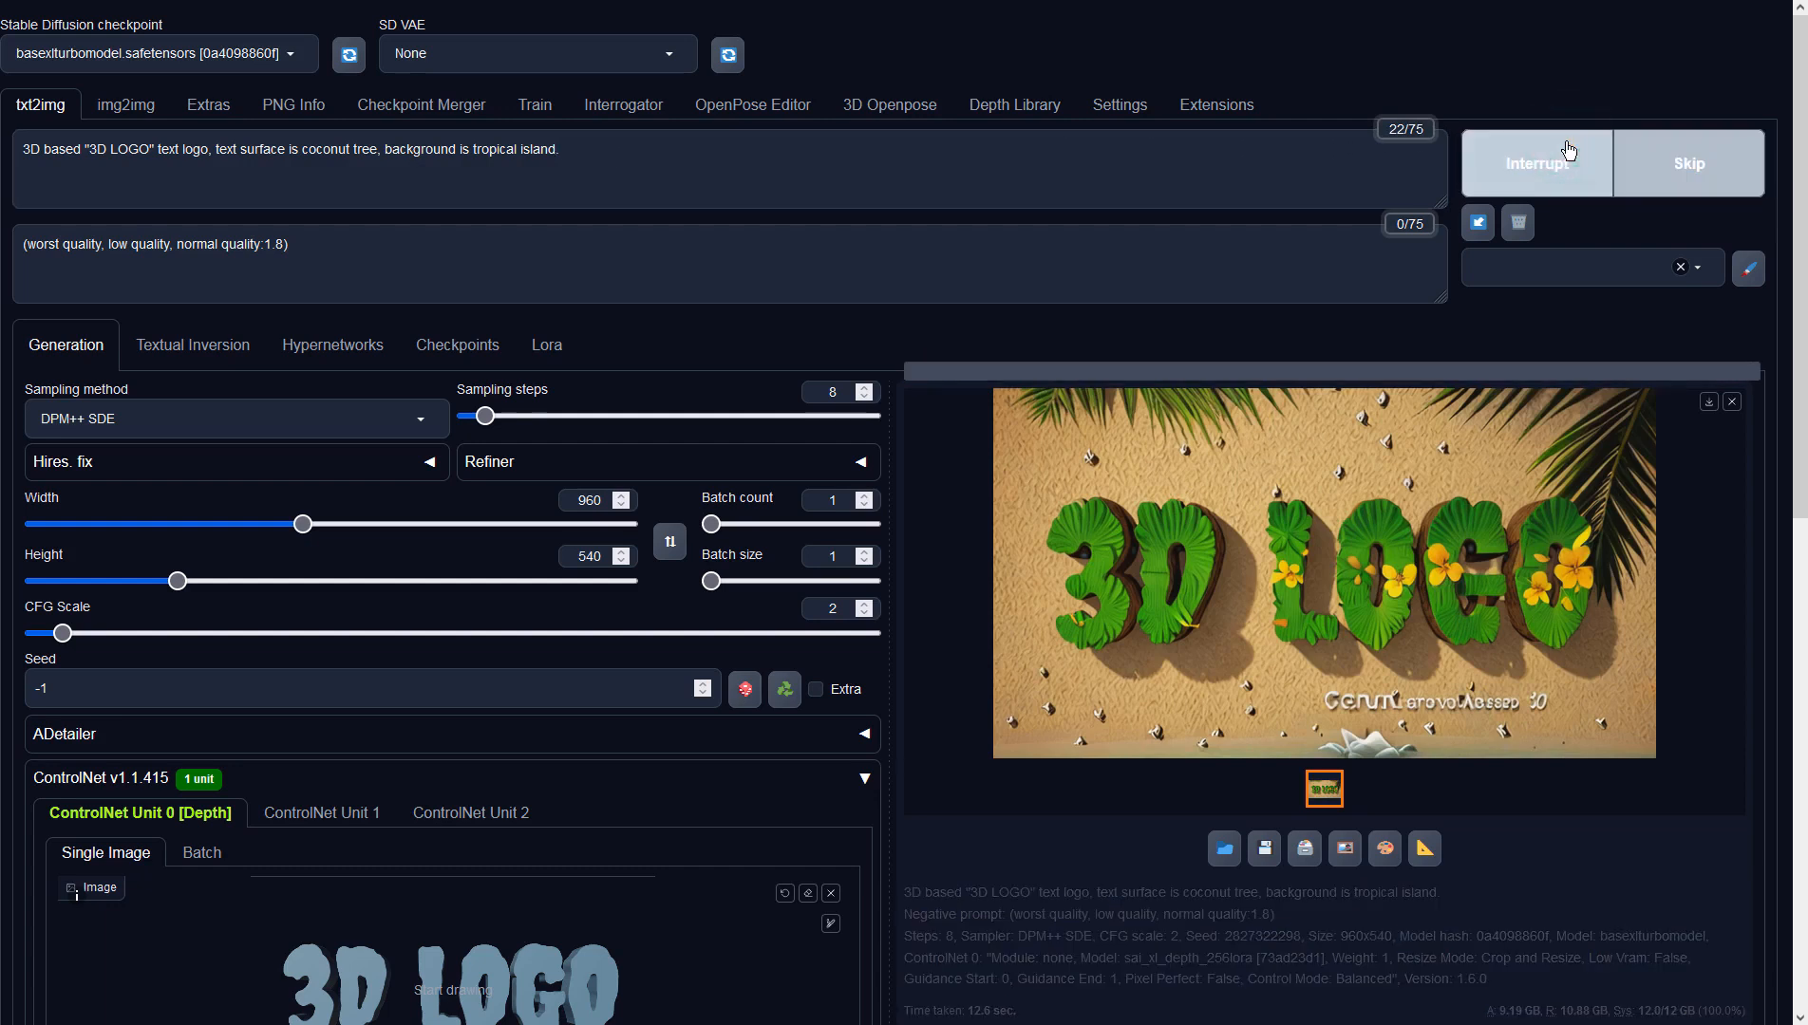
click(1371, 451)
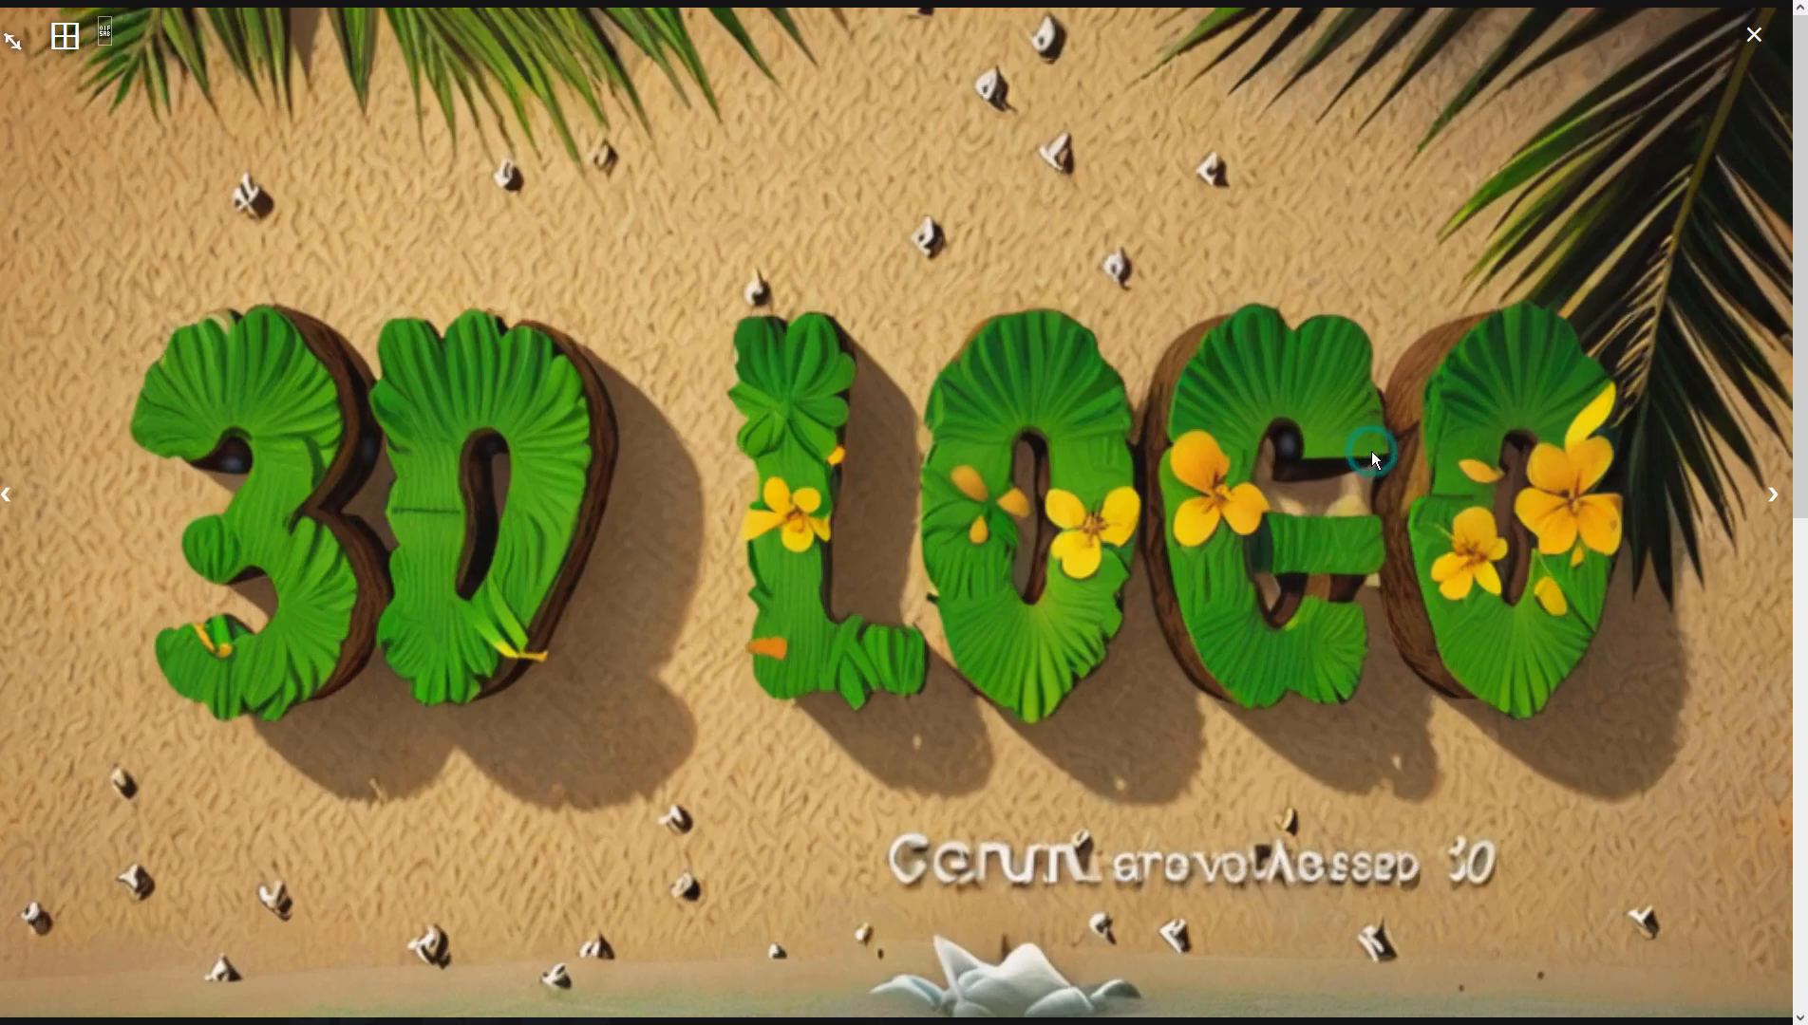
click(1746, 537)
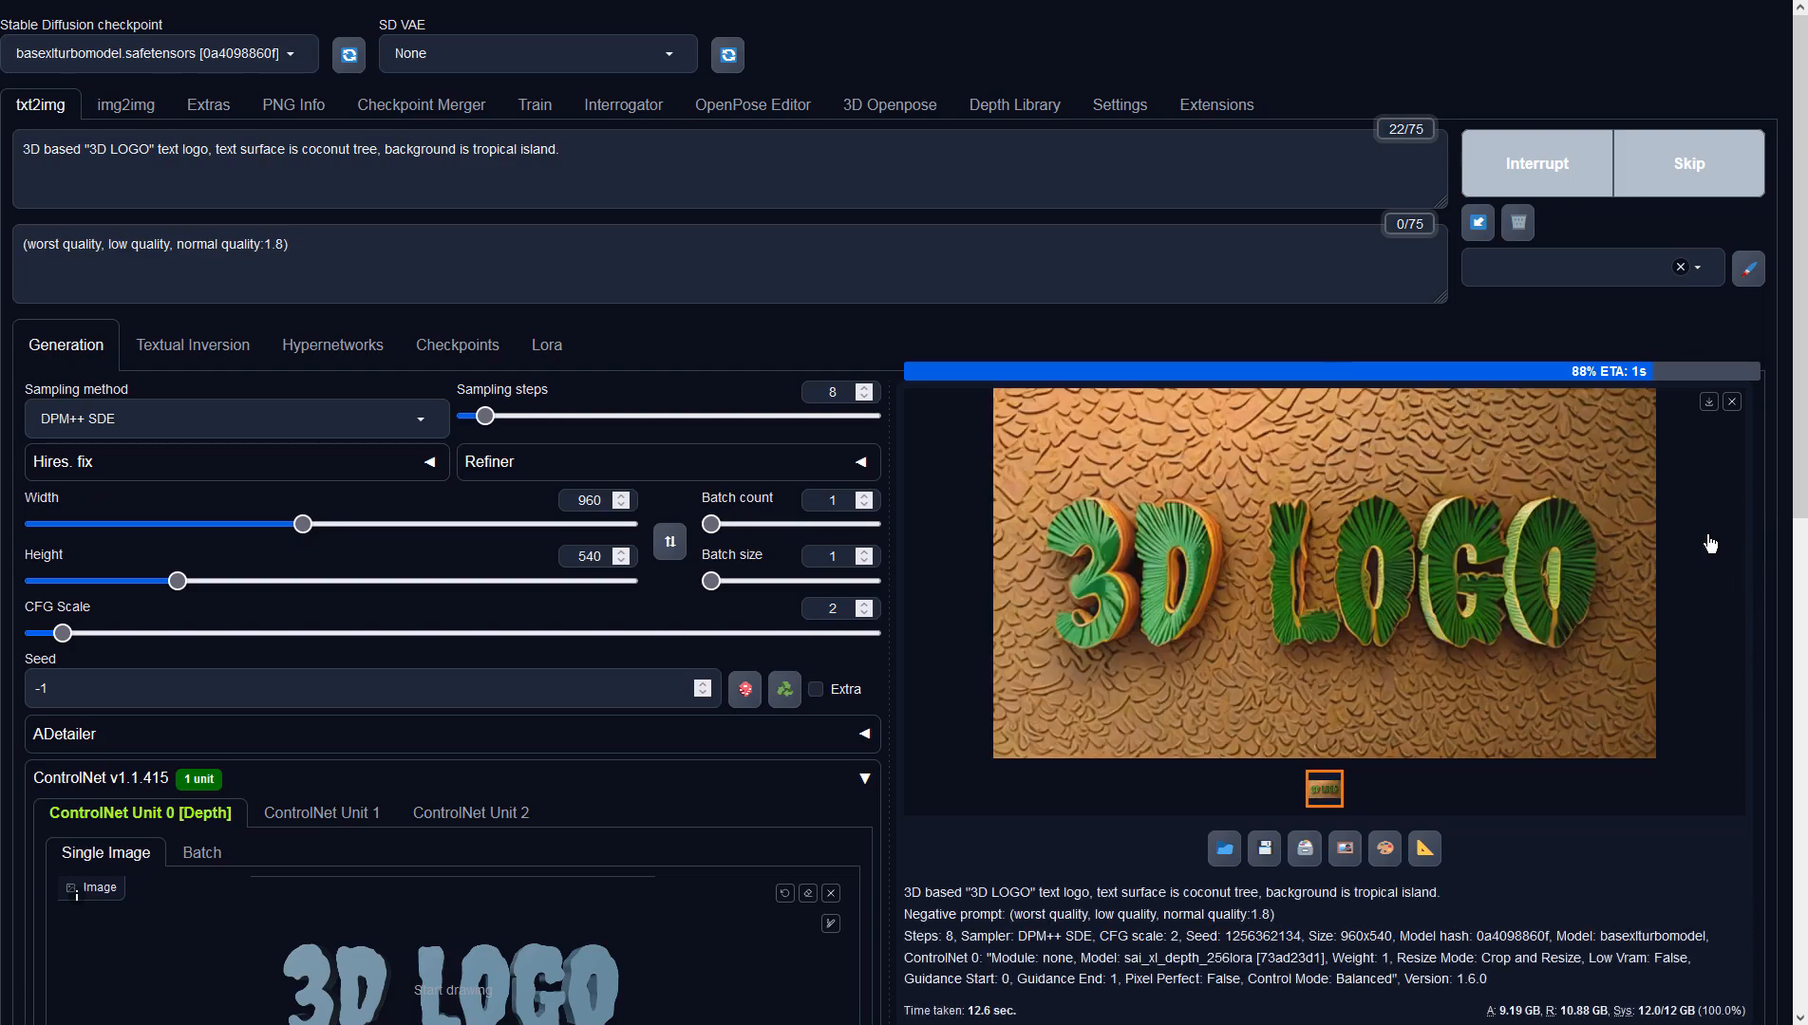
click(1504, 548)
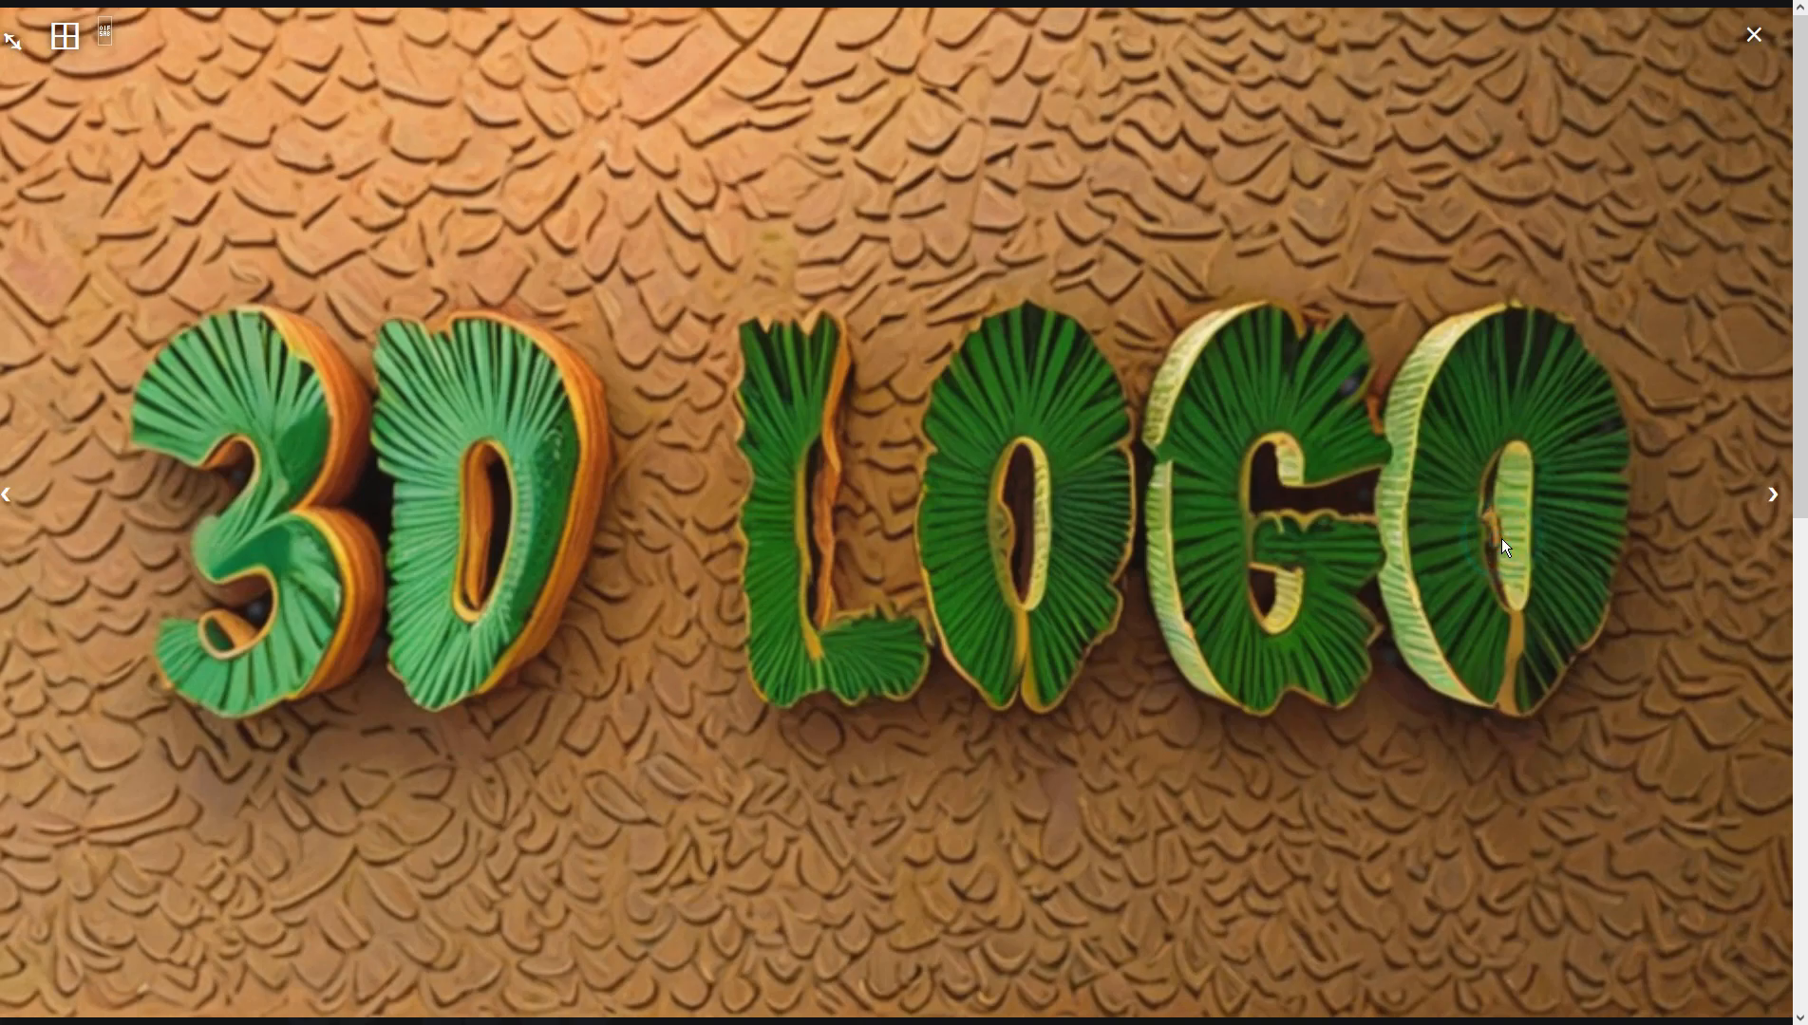
click(1501, 539)
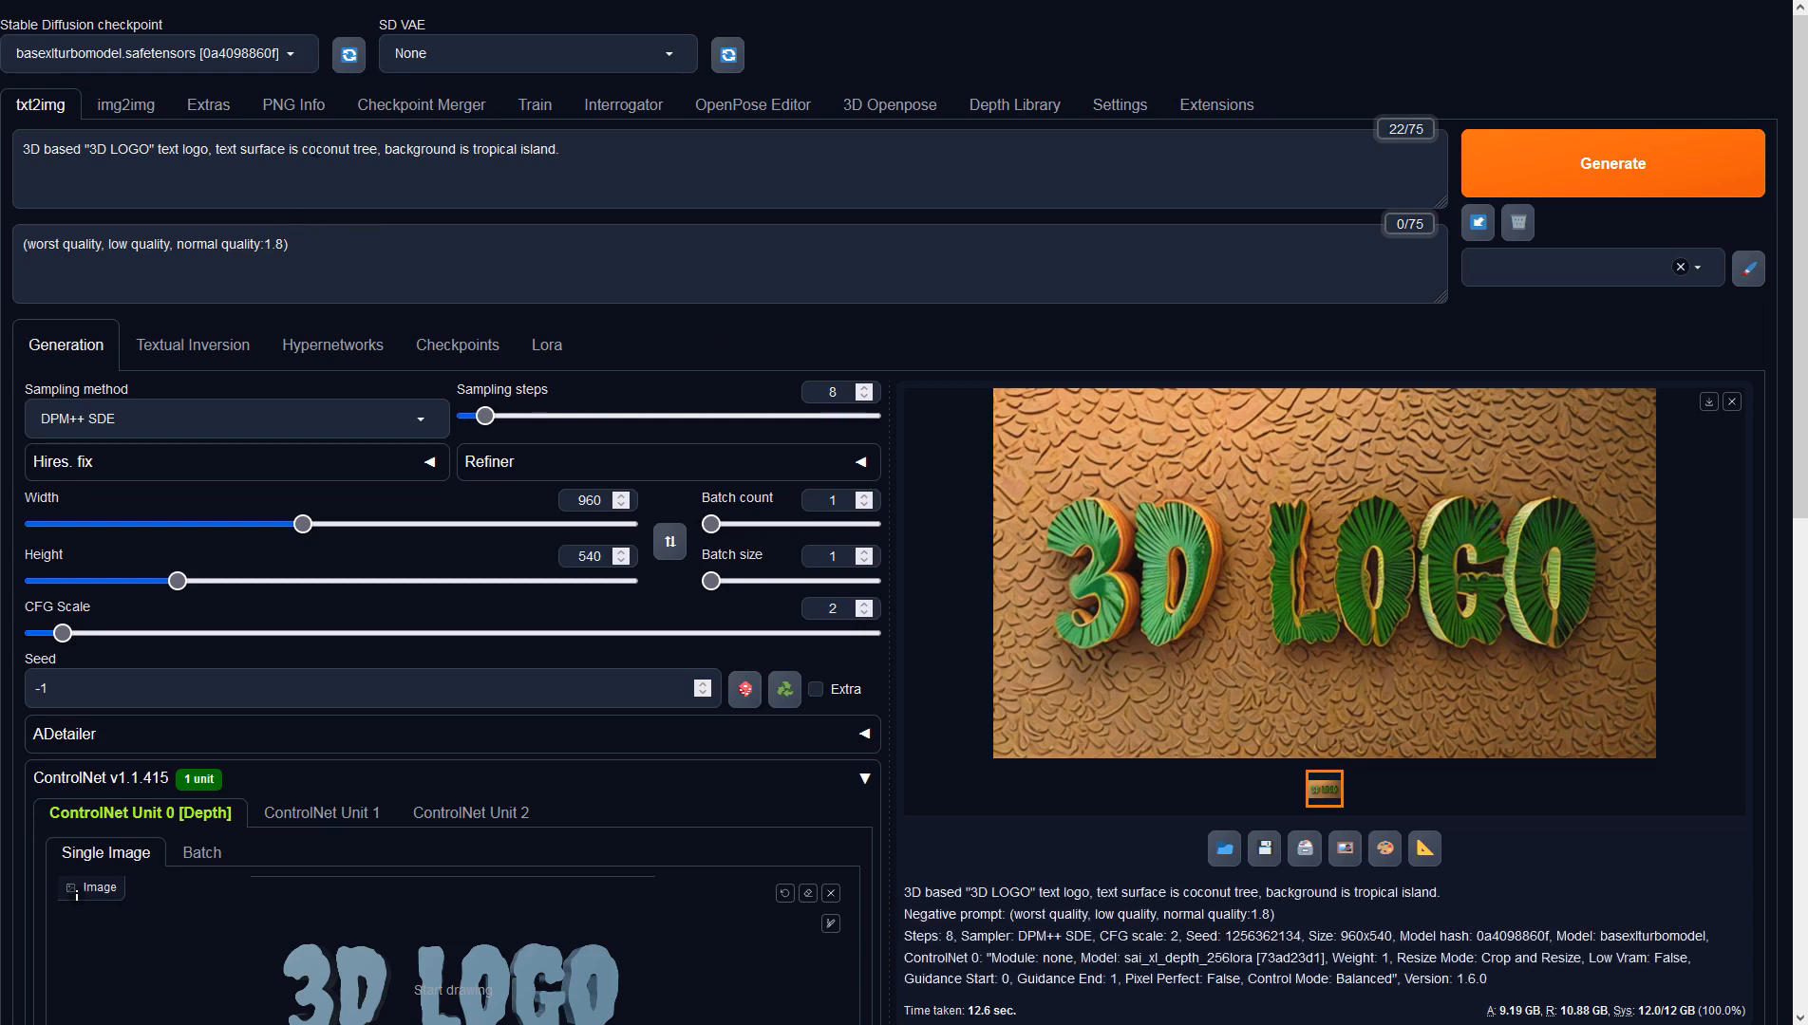
Set the prompt's text surface to "gold" and background to "junkyard", generate the image, and view it at full size.
drag(302, 149, 377, 150)
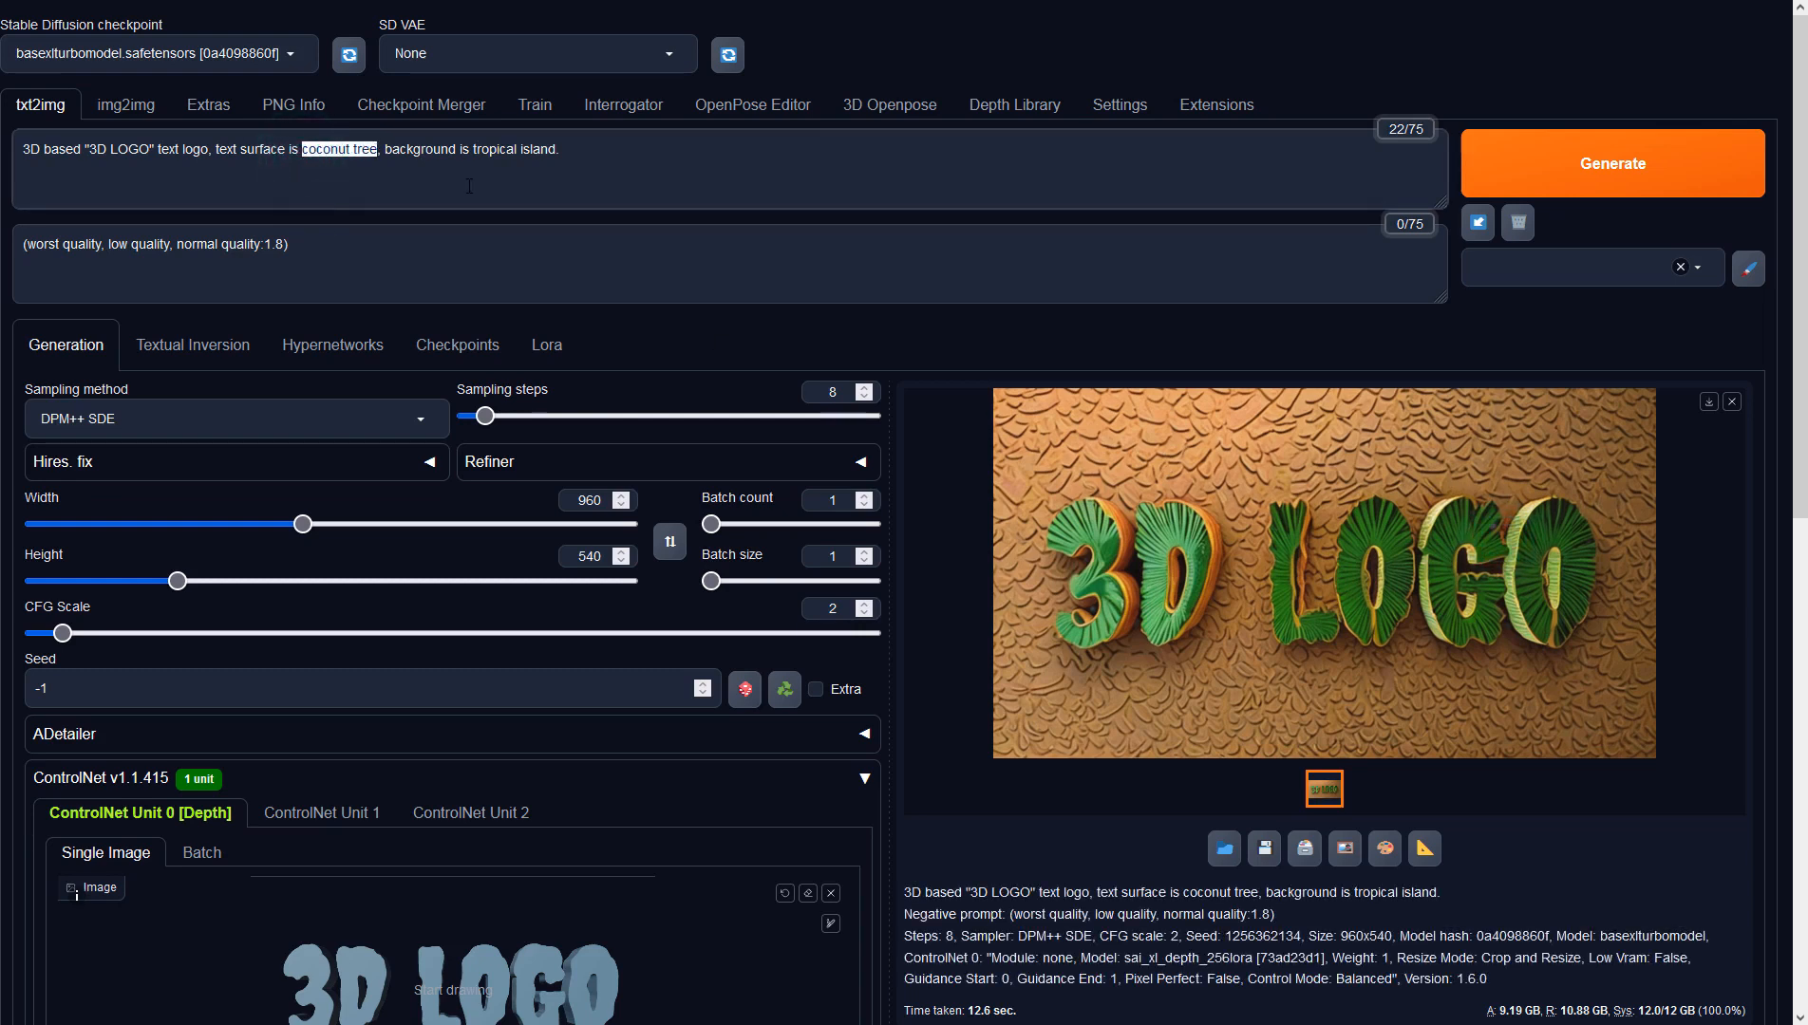
text(gold)
key(Left)
key(shift+Left)
key(shift+Left)
key(shift+Left)
key(shift+Left)
key(shift+Left)
key(shift+Left)
key(shift+Left)
key(shift+Left)
key(shift+Left)
key(shift+Left)
key(shift+Left)
key(shift+Left)
key(shift+Left)
key(shift+Left)
key(shift+Left)
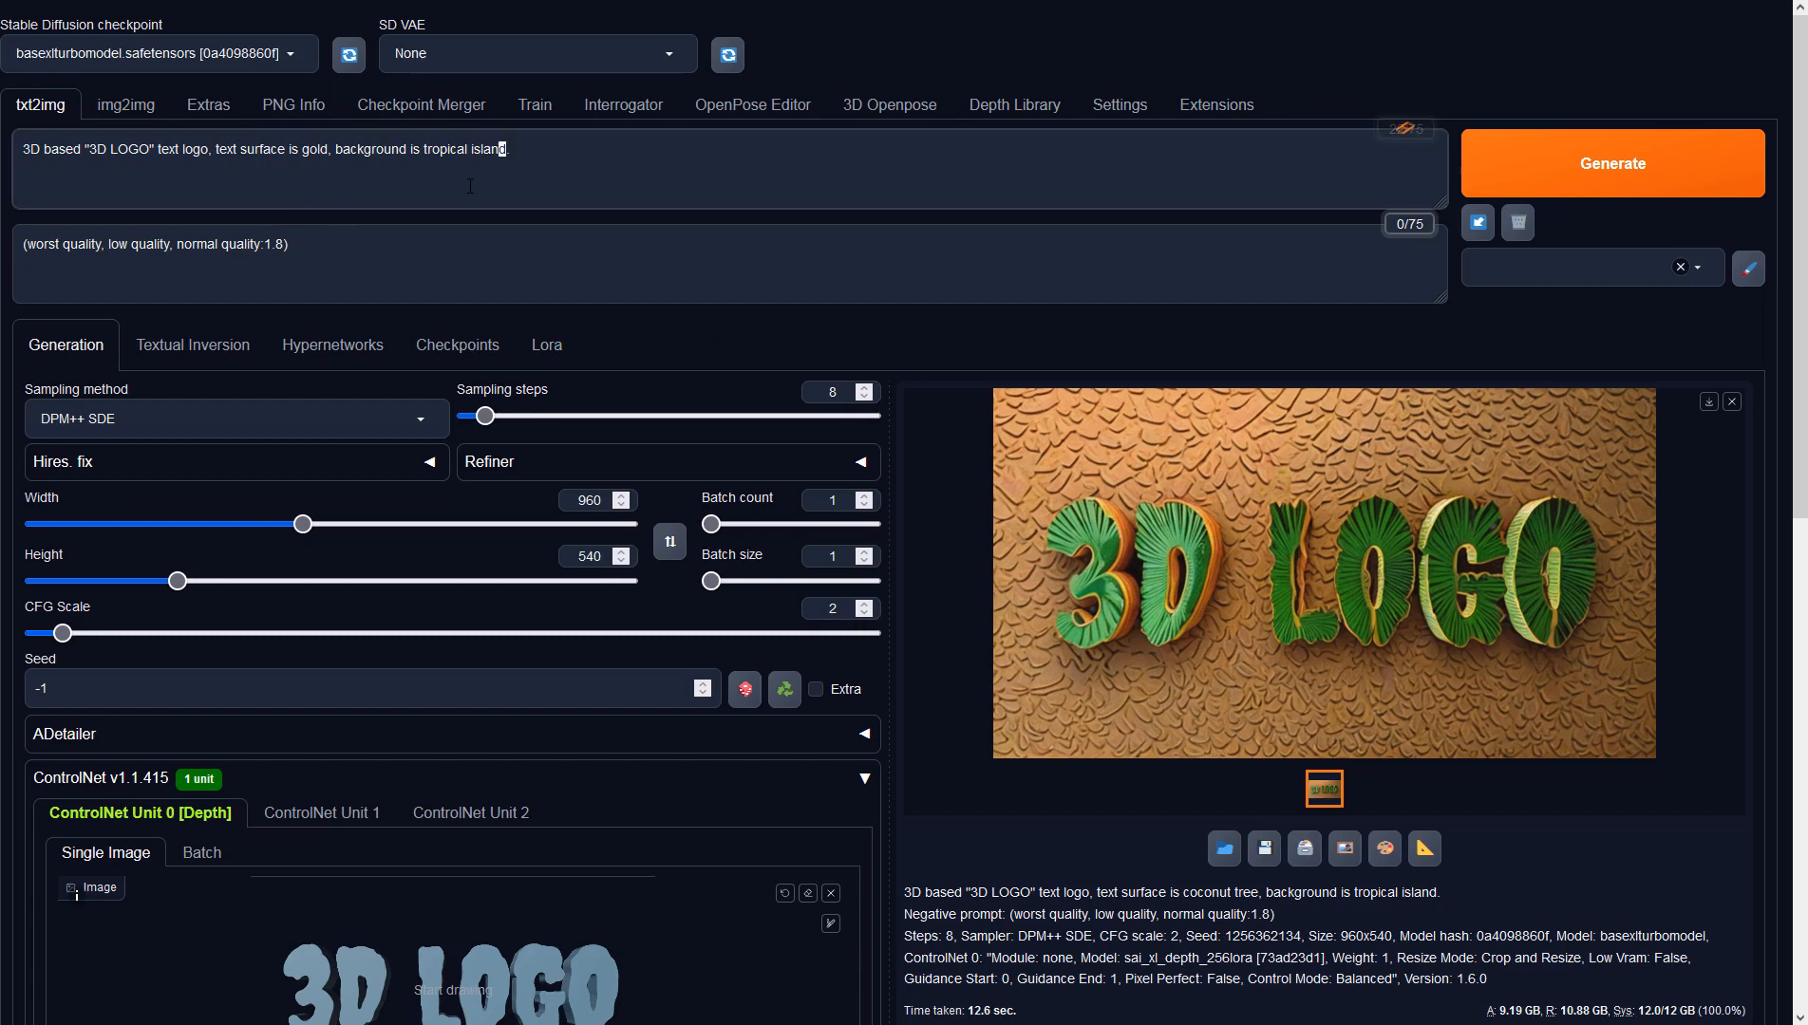
text(ju)
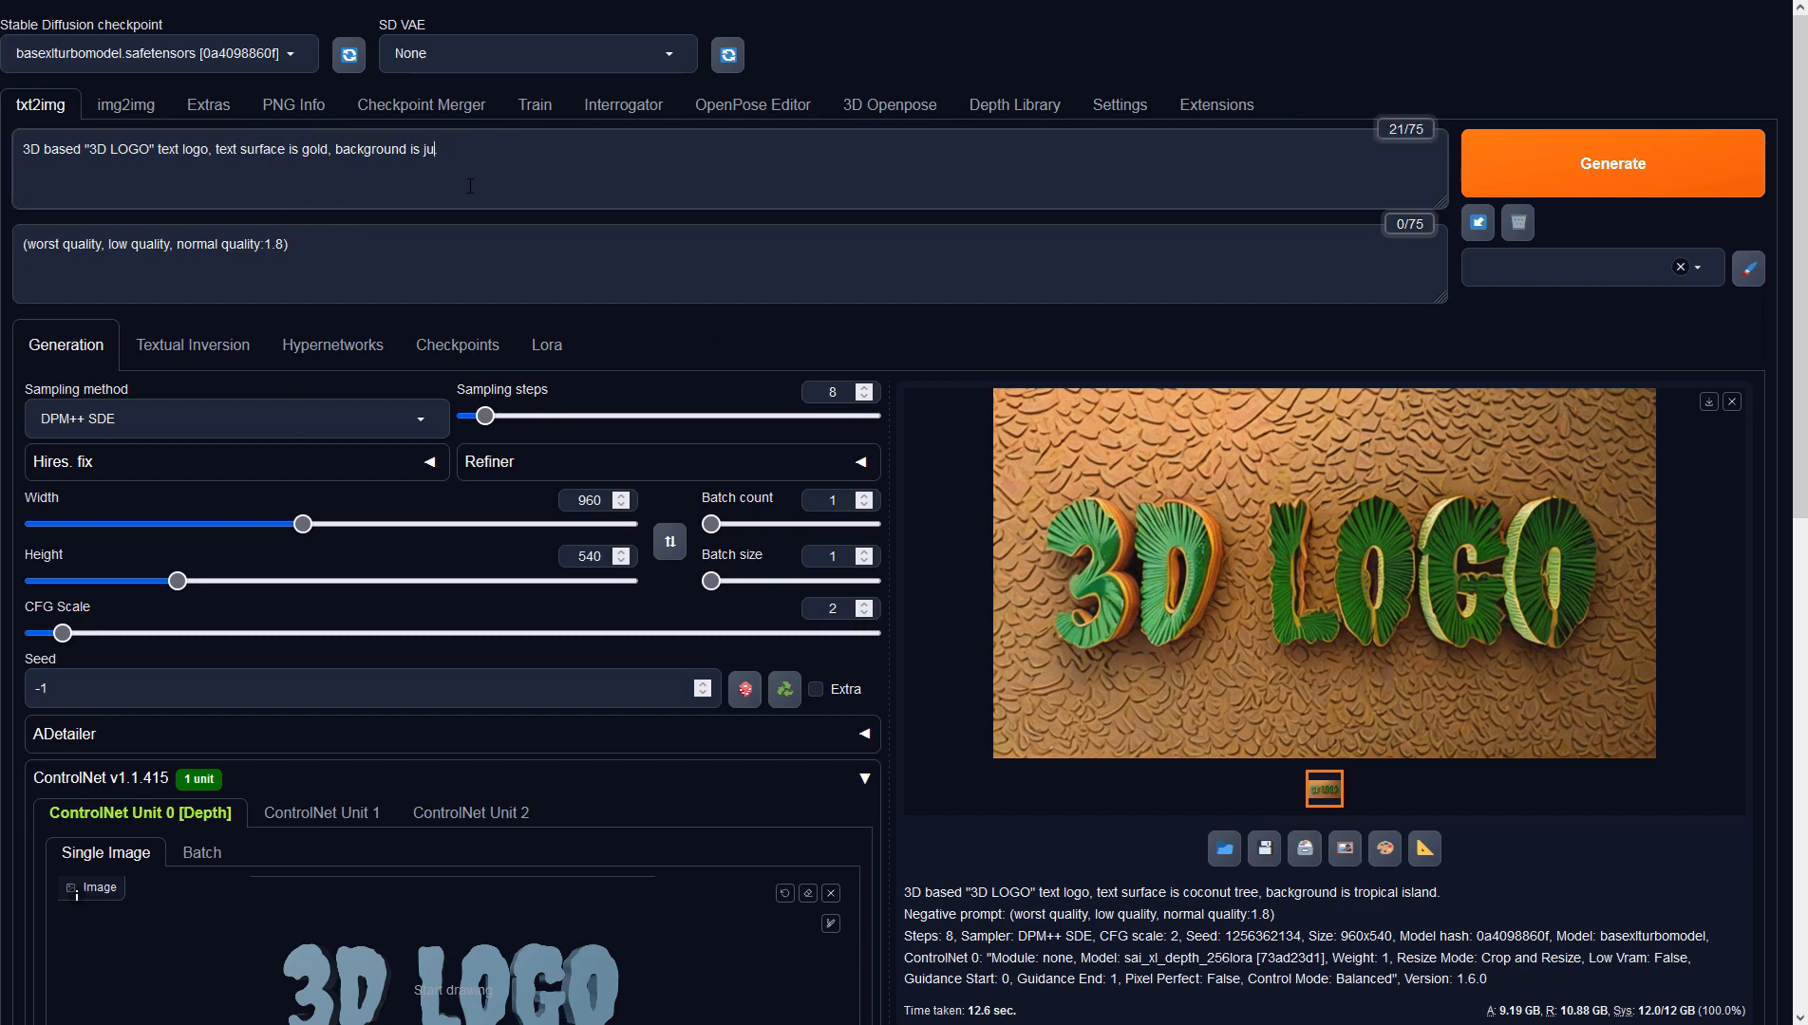
text(nkyard.)
click(1646, 186)
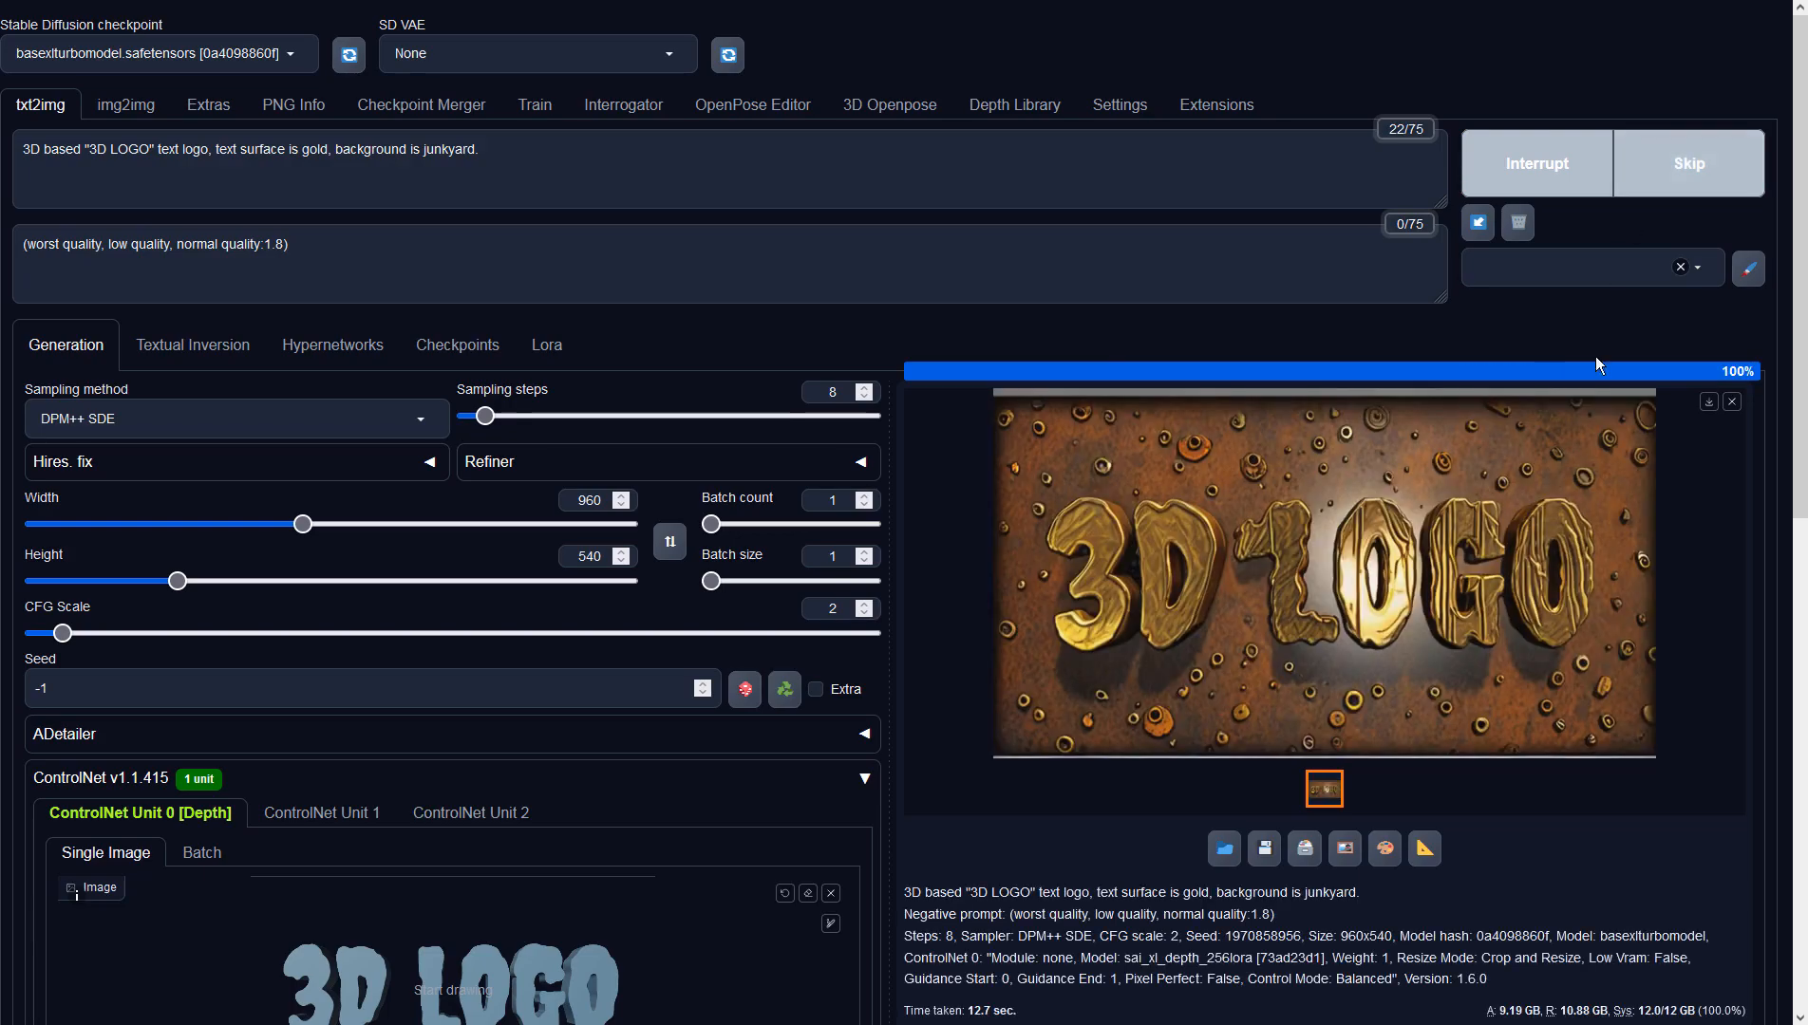
click(1555, 464)
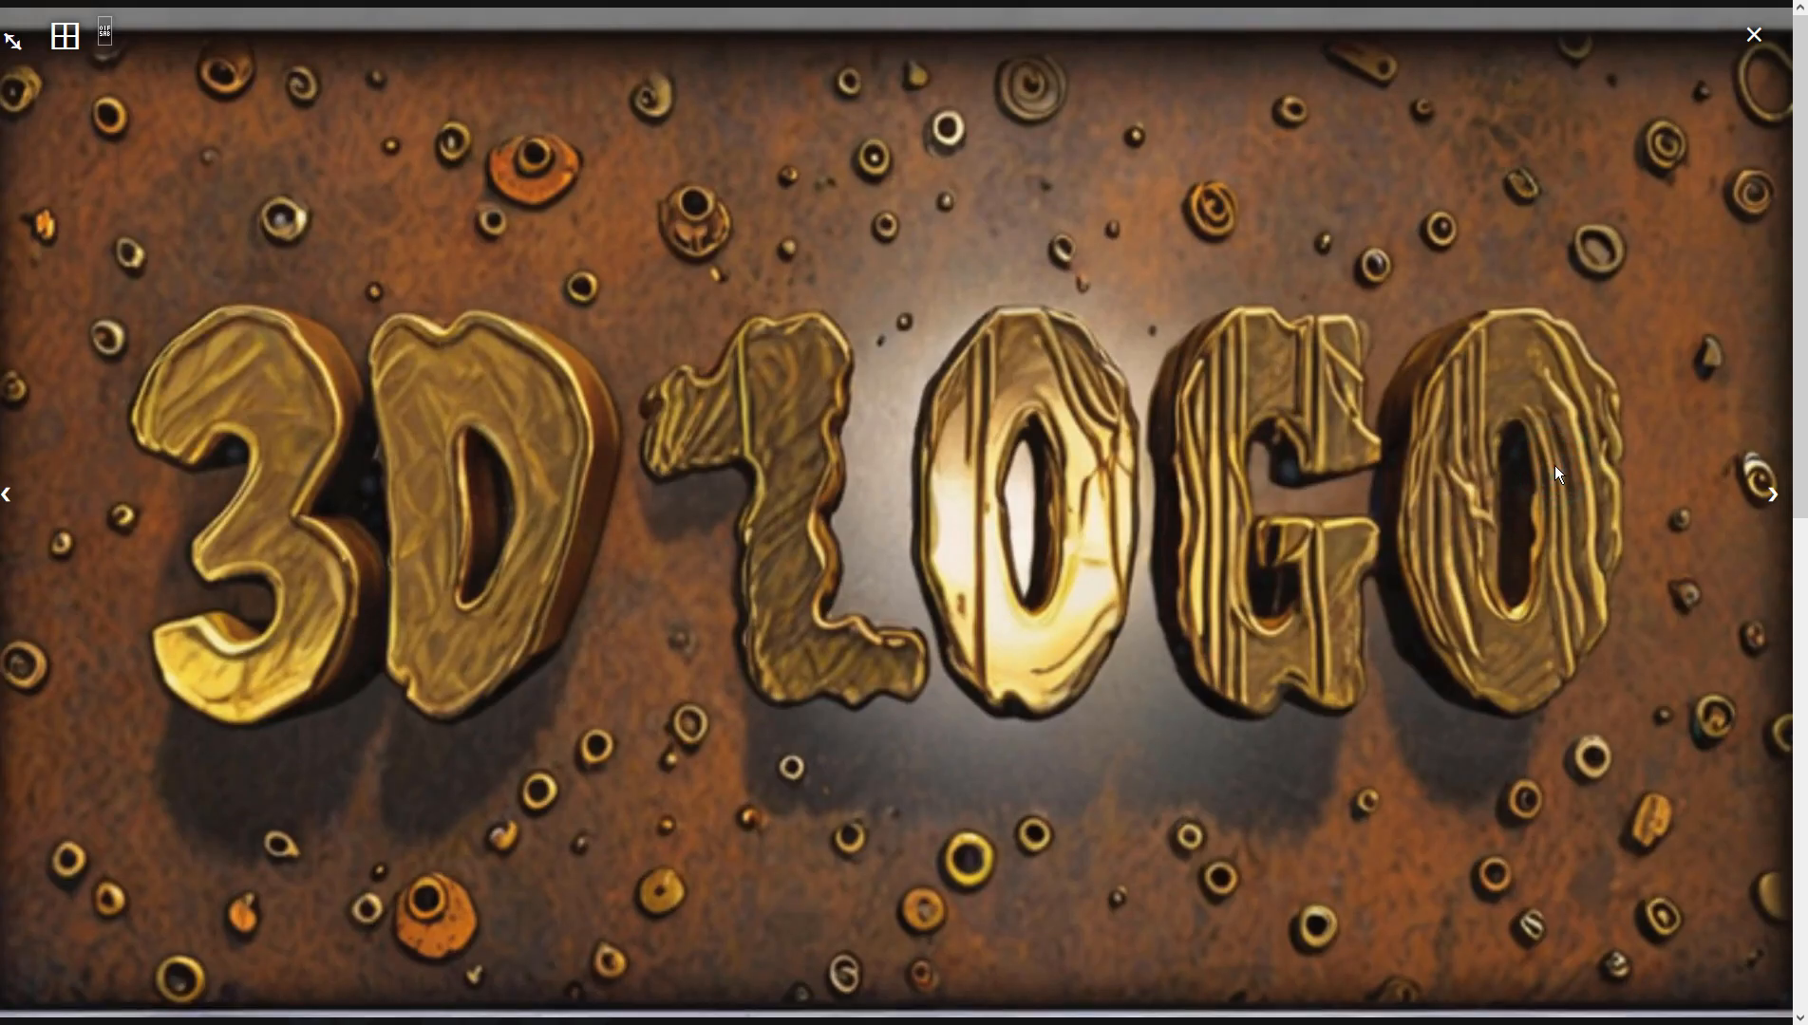
click(1555, 464)
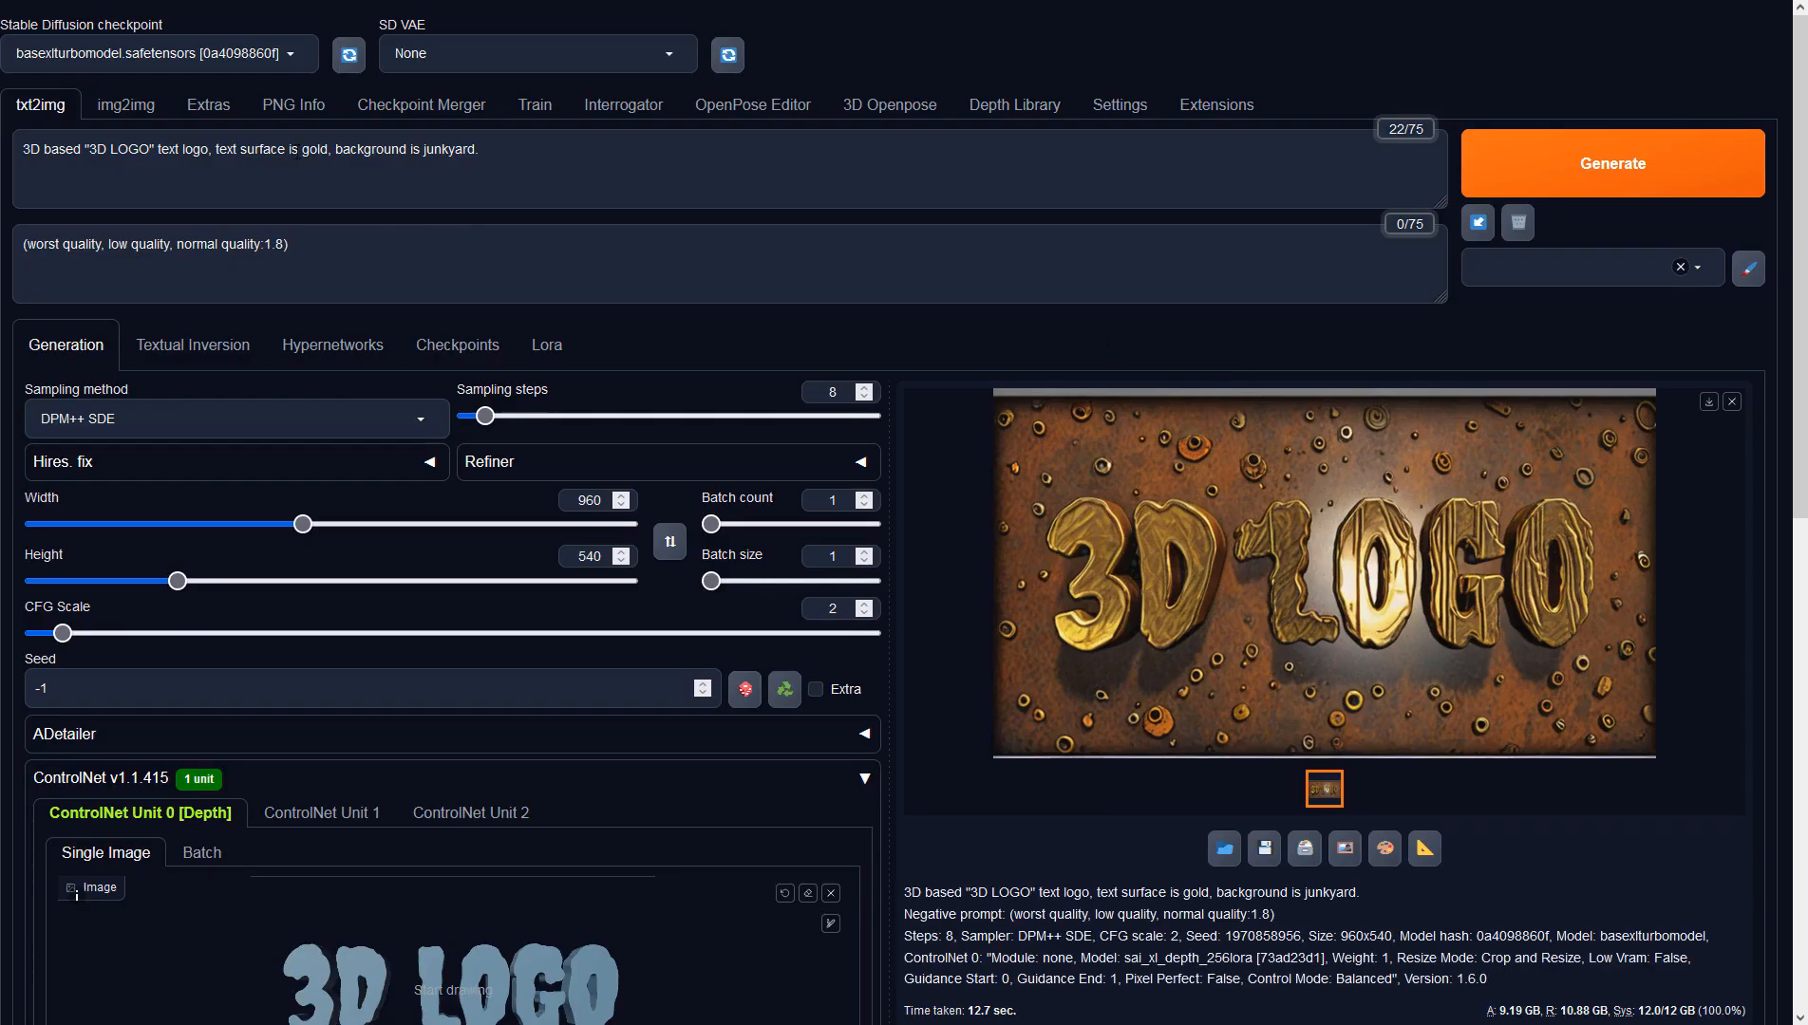
Change the prompt's text surface to "metal with rivets".
double_click(312, 149)
key(BackSpace)
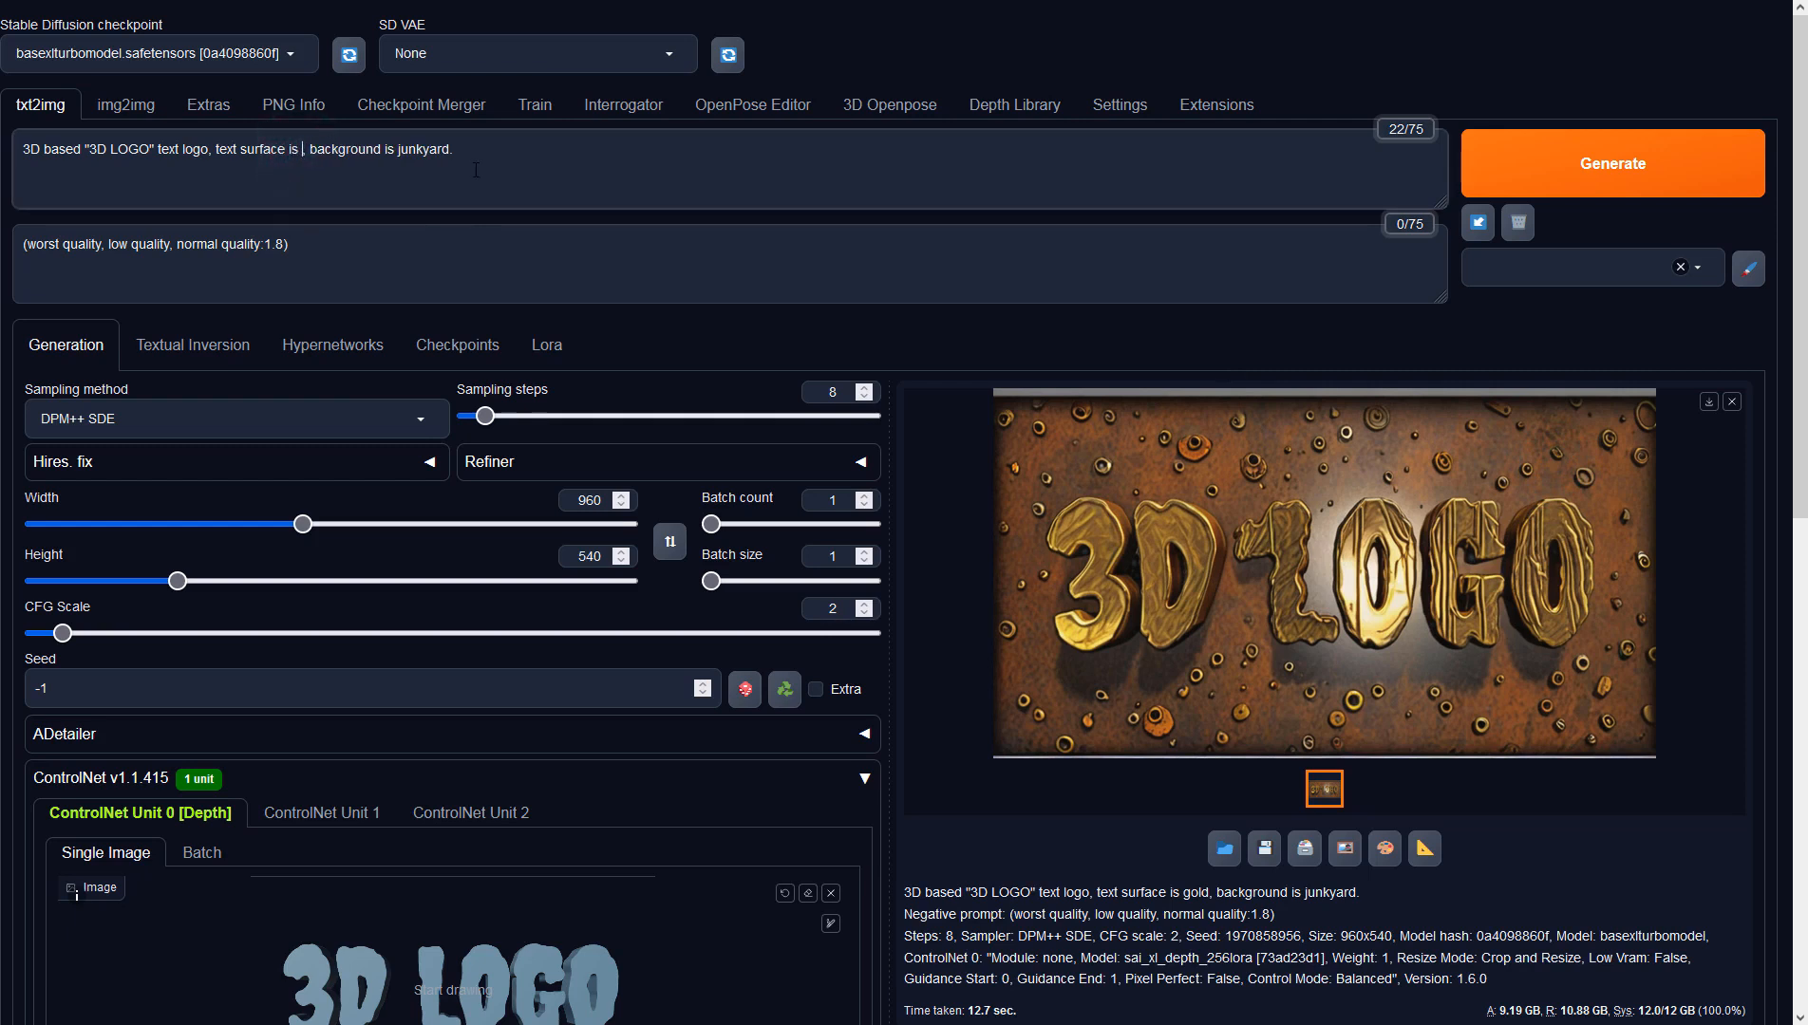
text(metal with rivets)
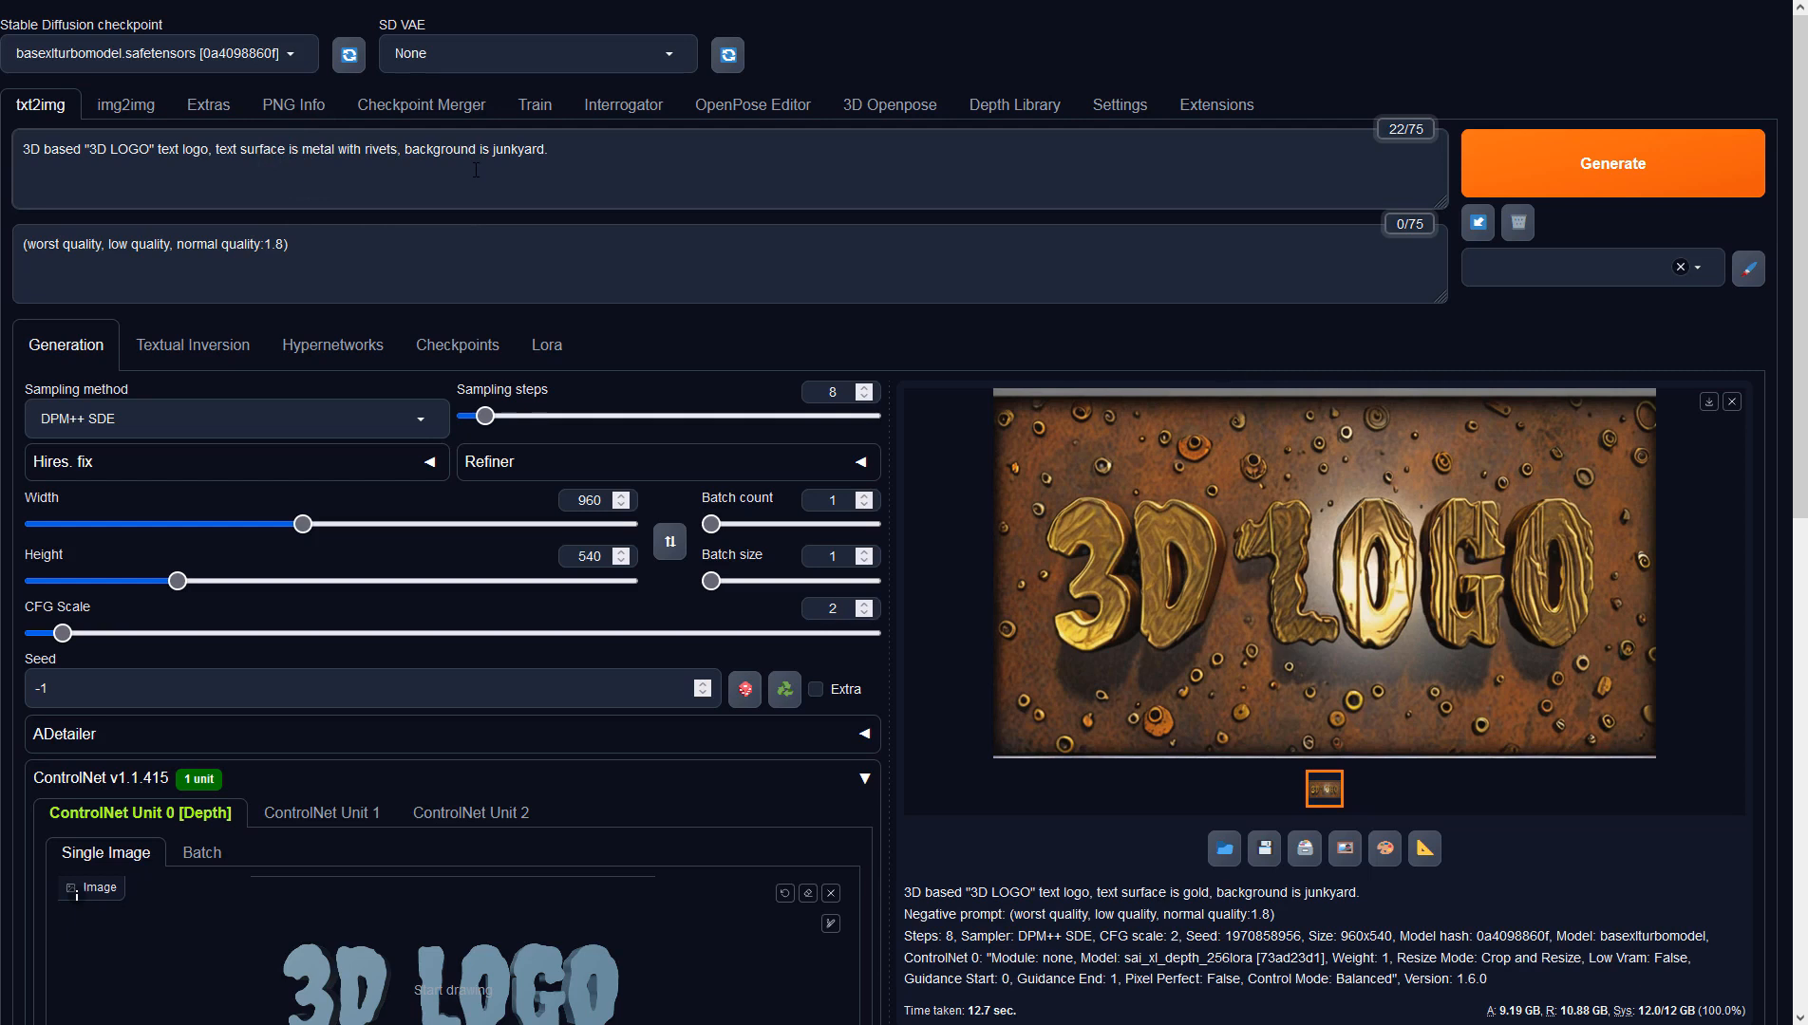
Change the prompt's background to "space with beautiful stars", generate the image, and view it at full size.
key(shift+Left)
key(shift+Left)
key(shift+Left)
key(shift+Left)
key(shift+Left)
key(shift+Left)
key(shift+Left)
key(shift+Left)
text(space with beautiful stars)
key(ctrl+Return)
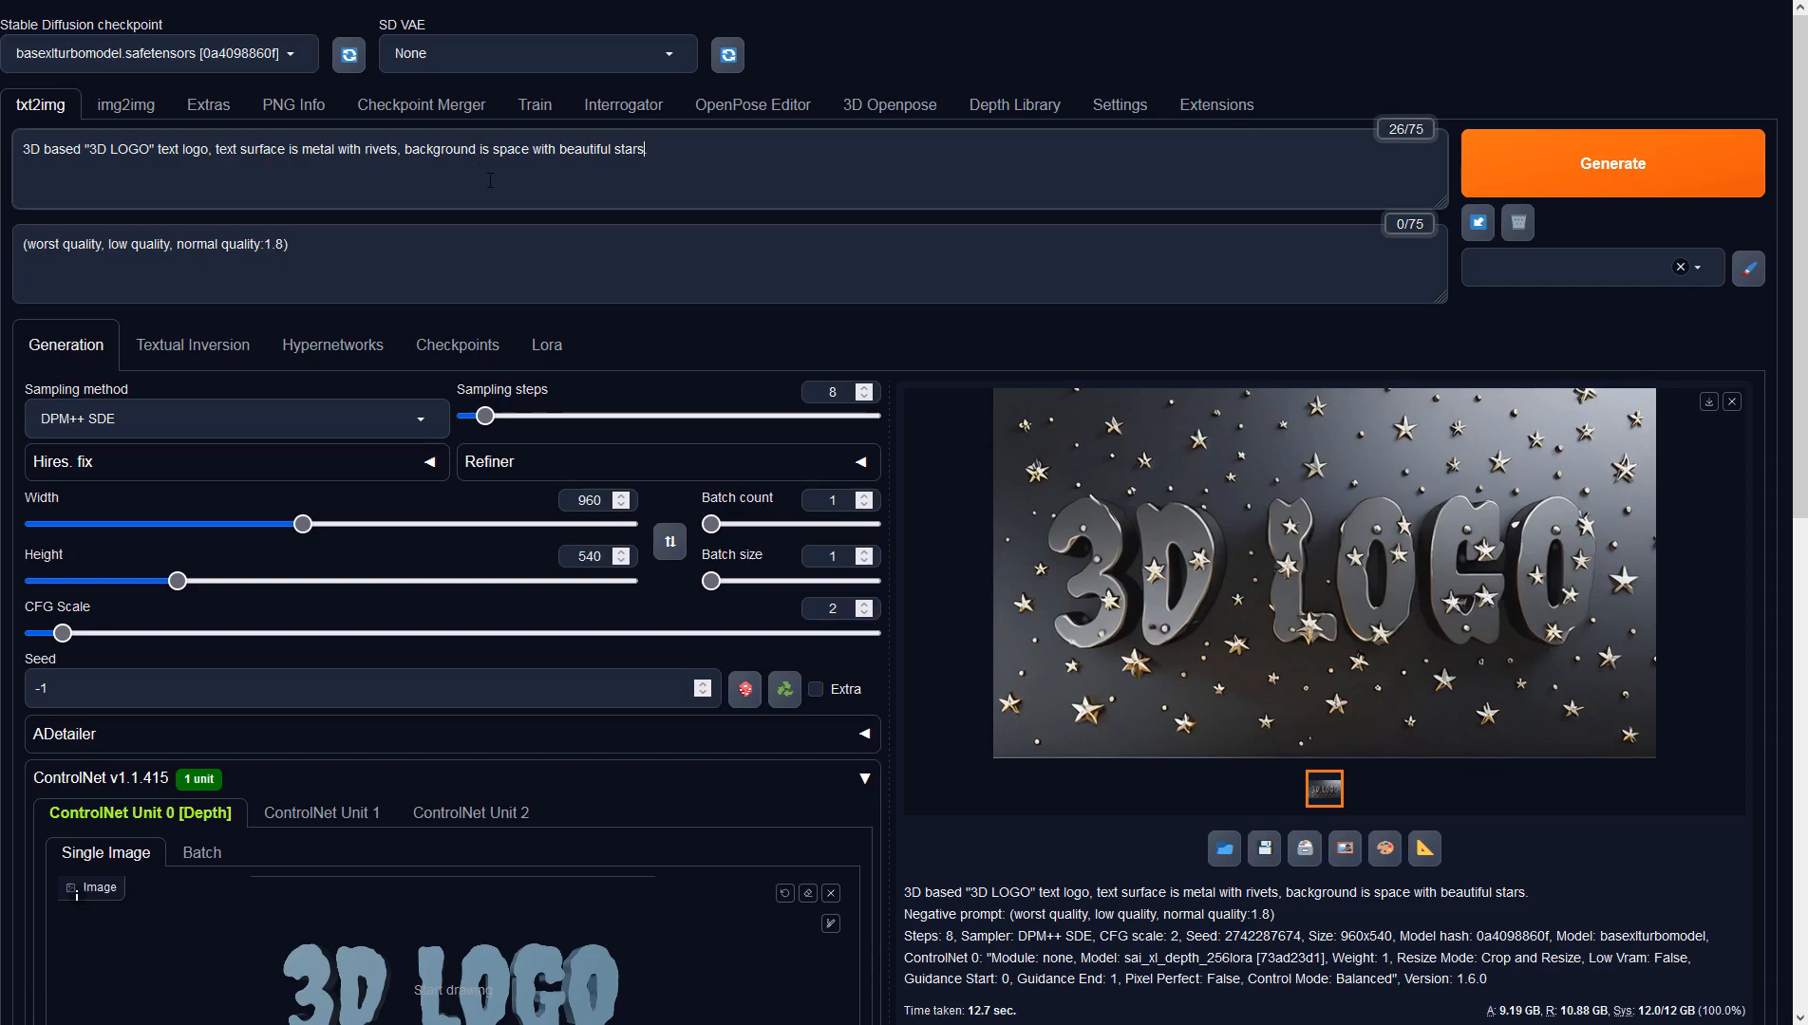
click(1338, 528)
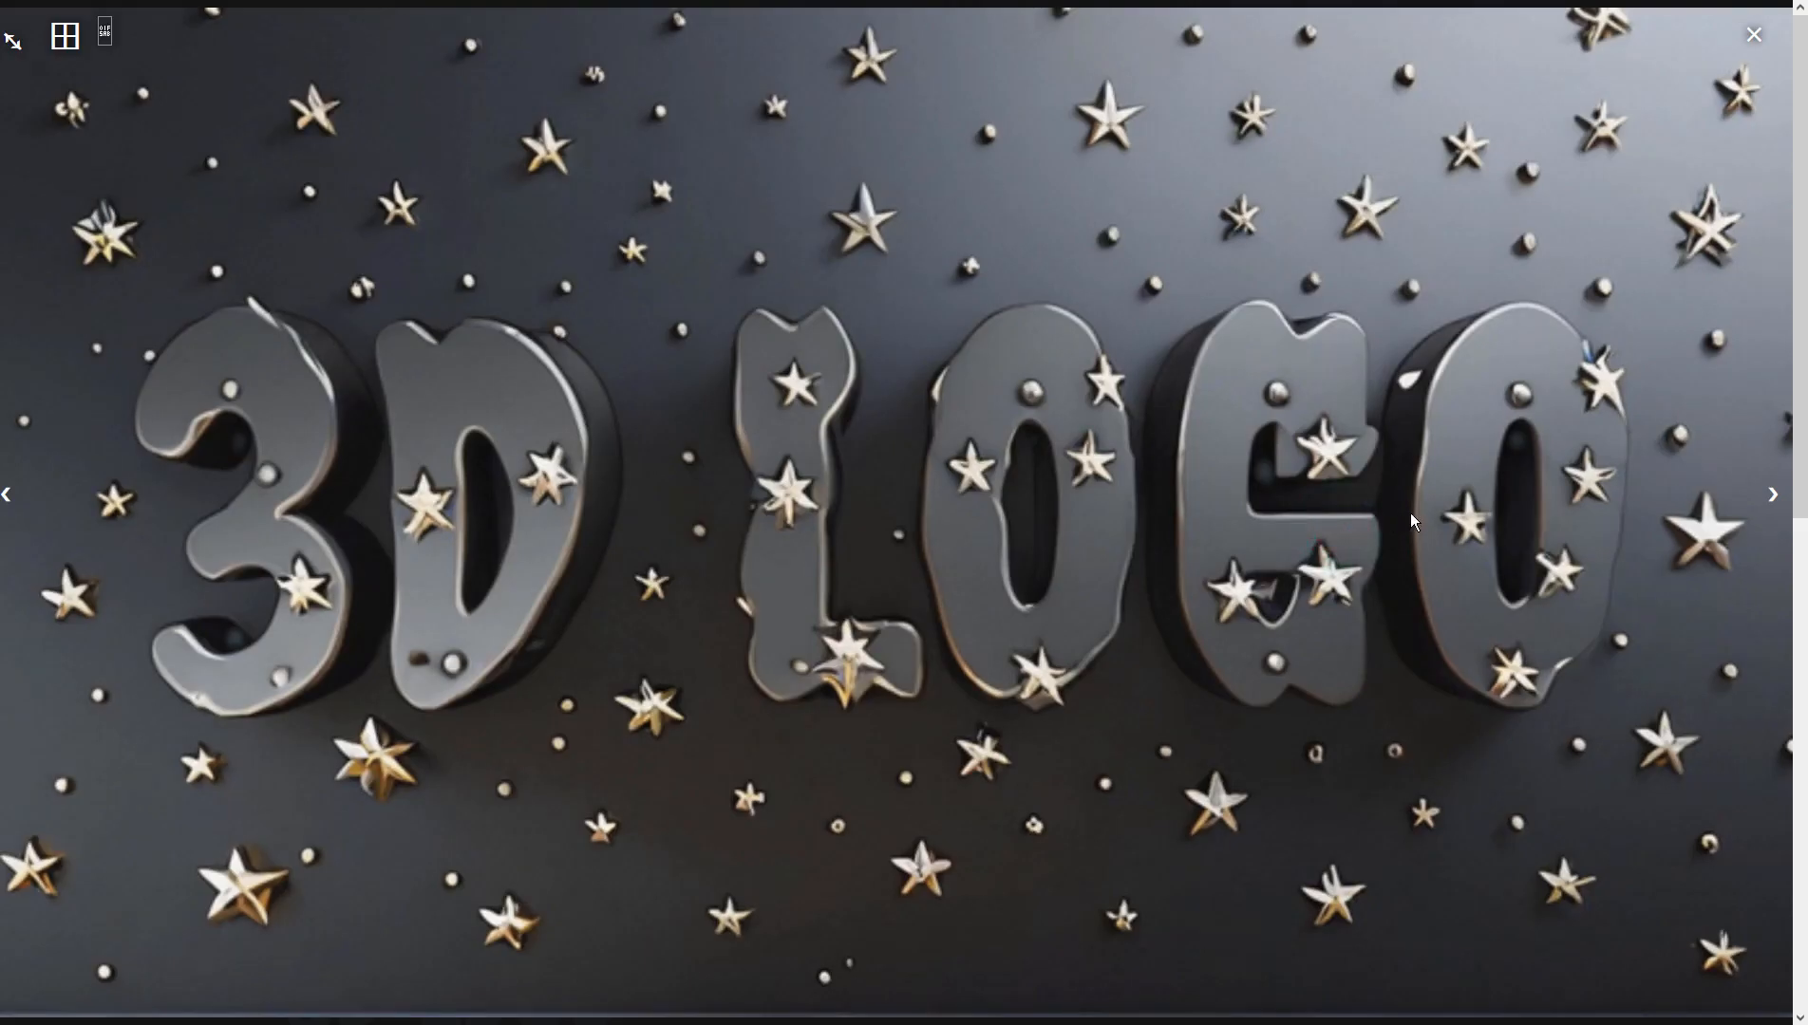
click(1435, 509)
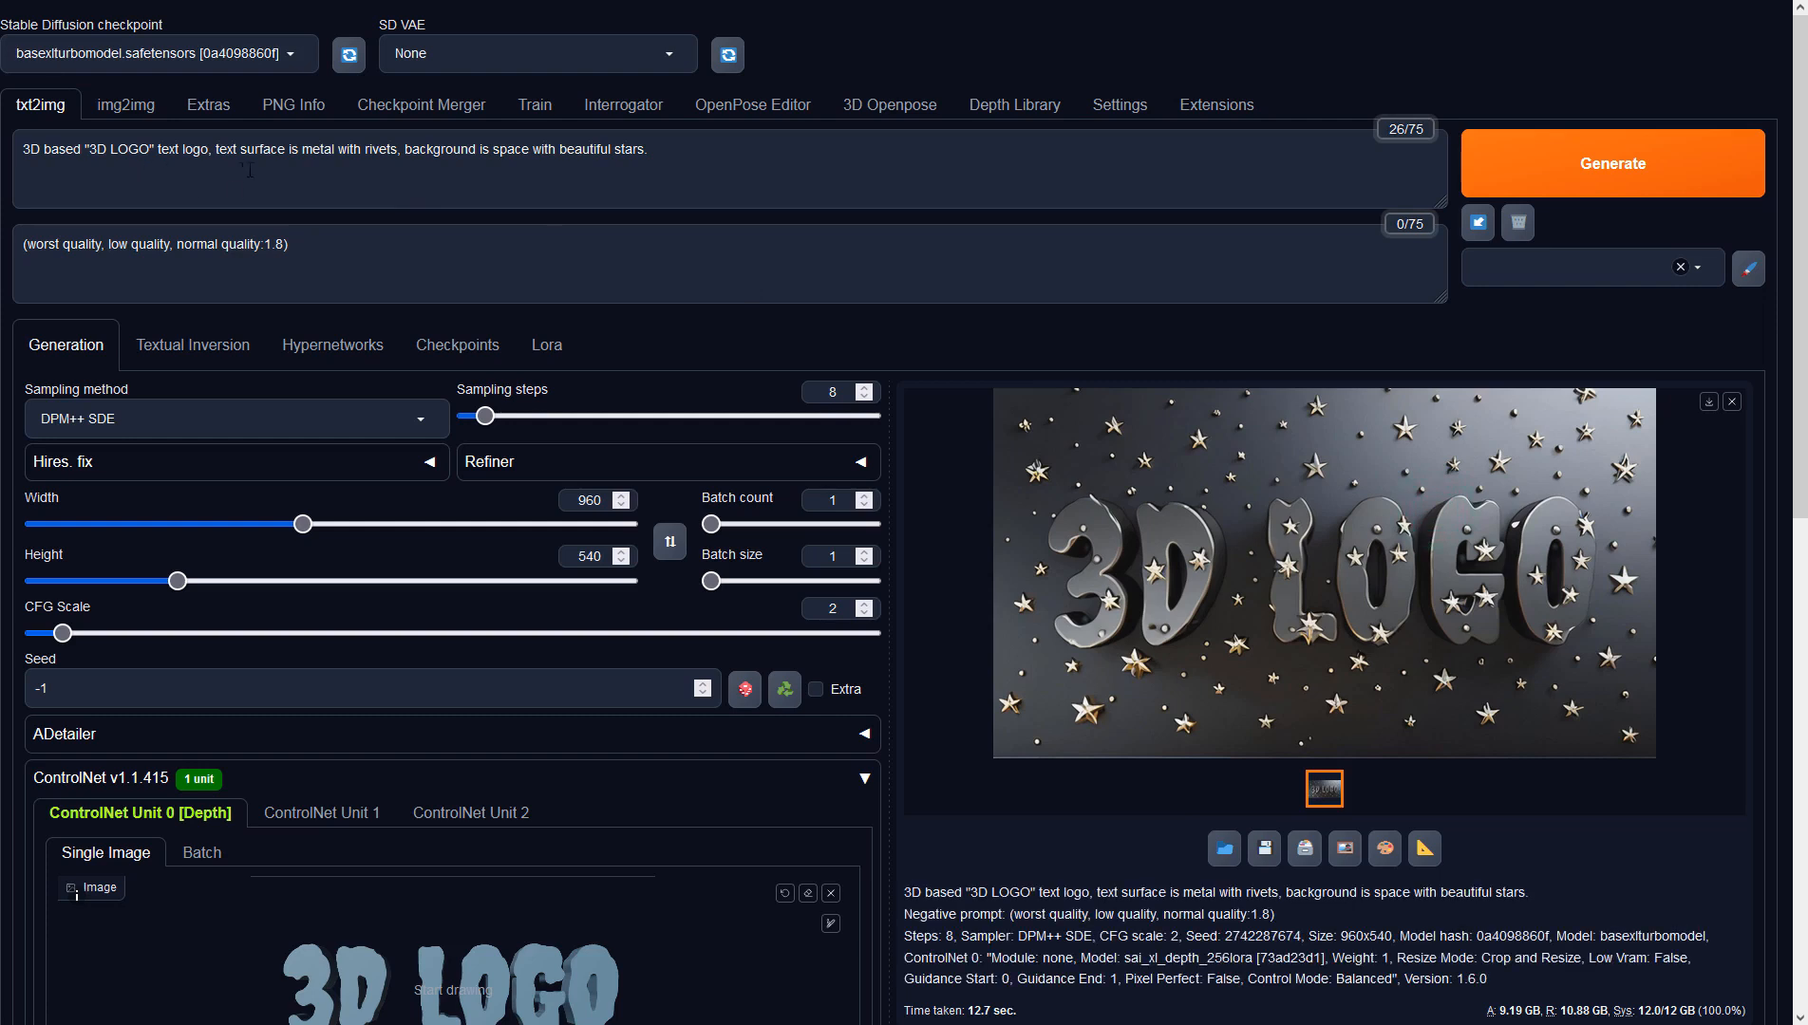
Remove "with rivets" from the prompt so that the text surface is just "metal".
click(339, 149)
key(Delete)
key(Delete)
key(Delete)
key(Delete)
key(Delete)
key(Delete)
key(Delete)
key(Delete)
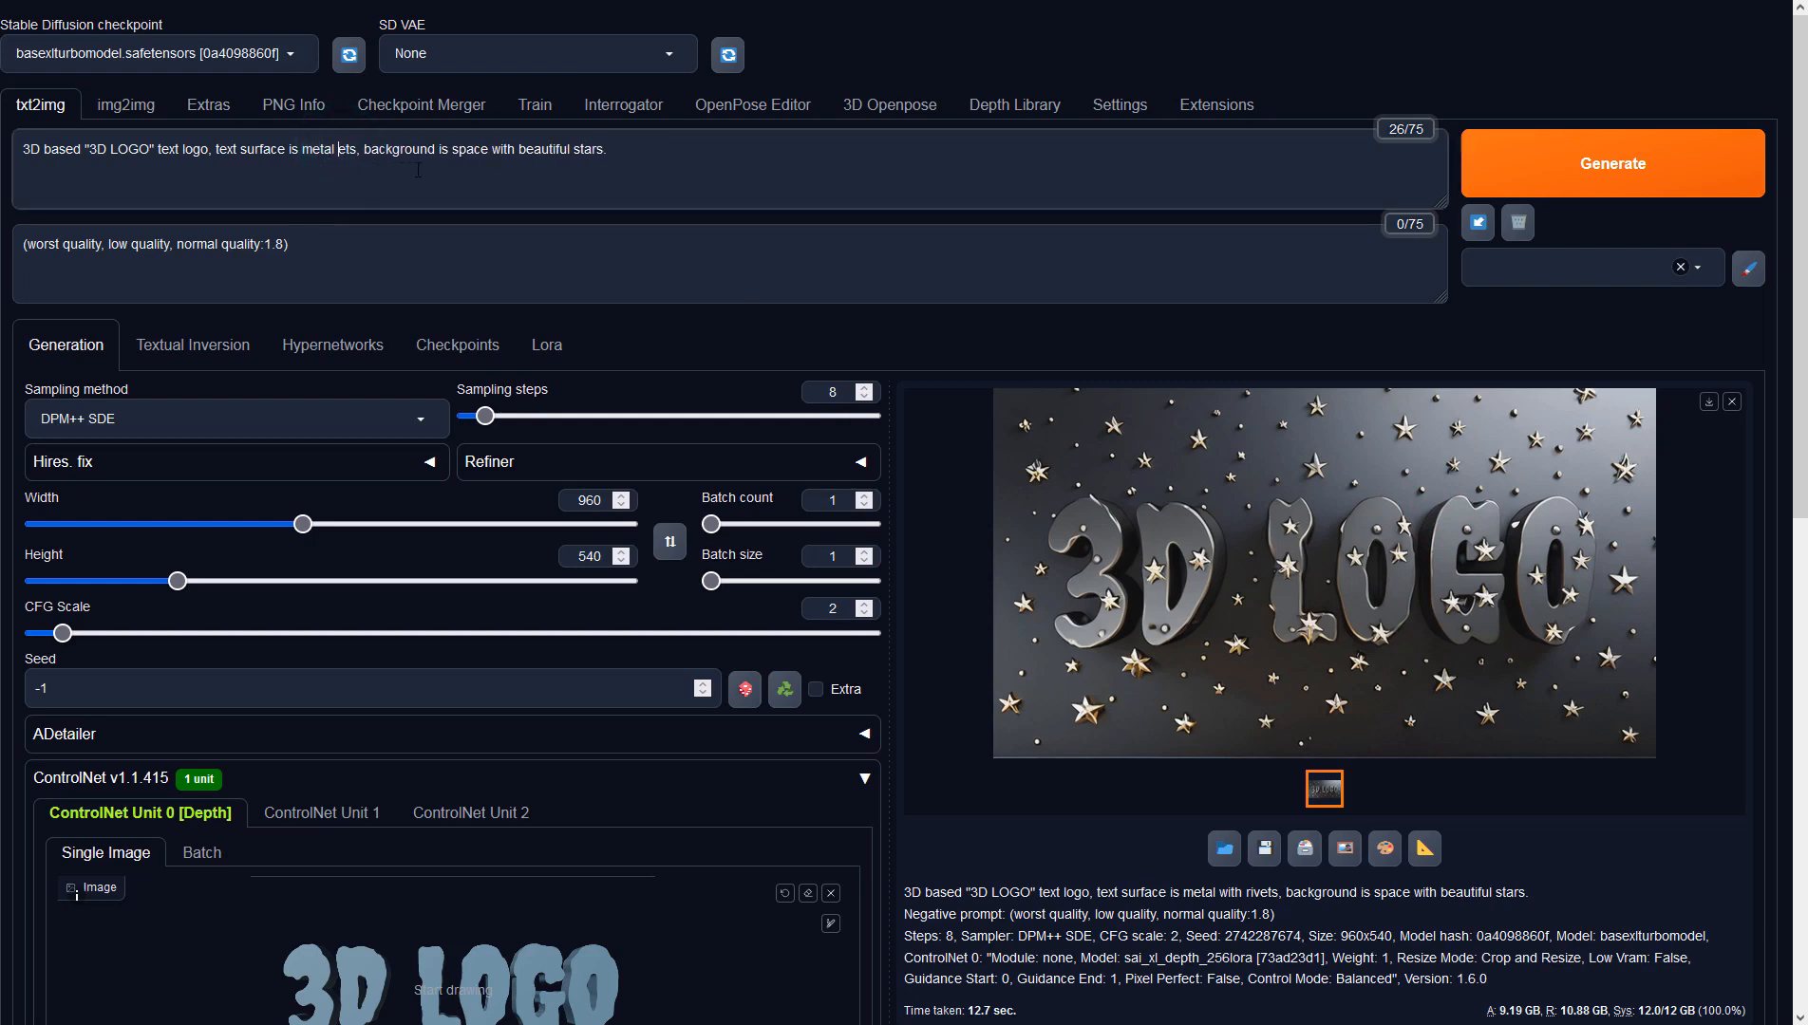
key(Delete)
key(Delete)
key(Delete)
key(BackSpace)
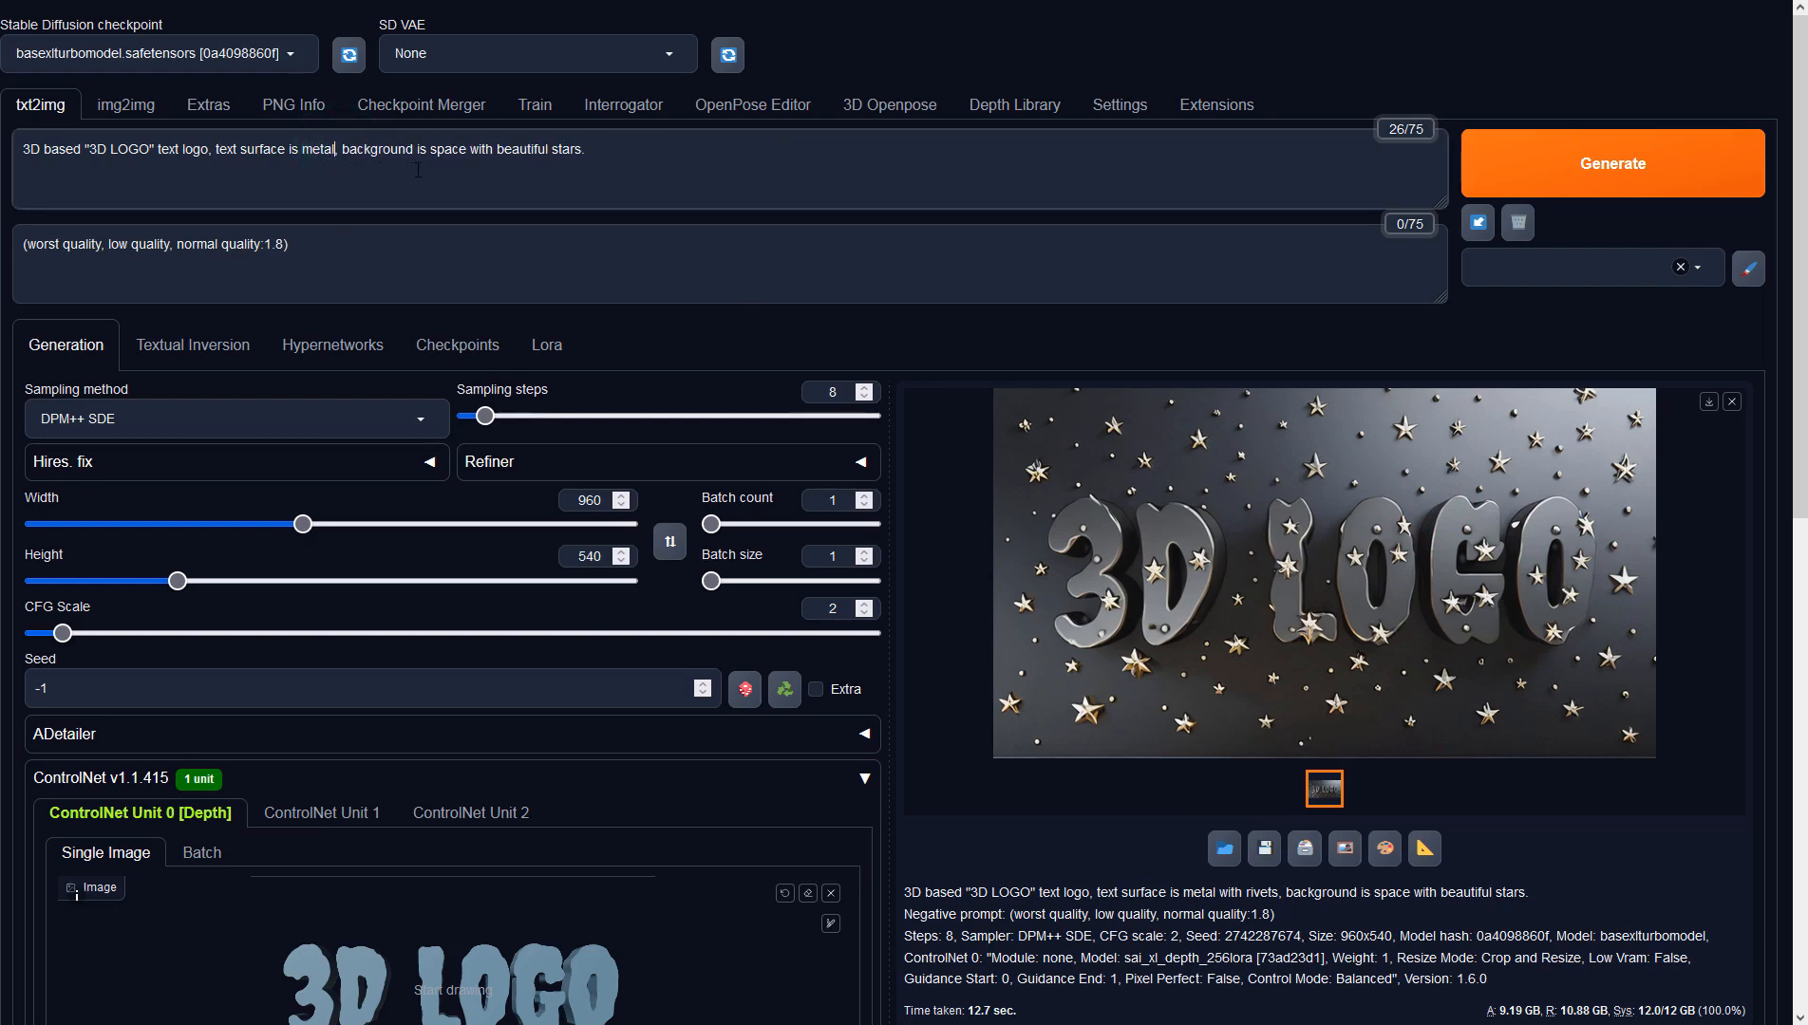
Shorten the prompt's background to "beautiful stars" and generate the image again.
key(End)
key(Left)
key(Left)
key(Left)
key(Left)
key(Left)
key(ctrl+shift+Left)
key(ctrl+shift+Left)
key(BackSpace)
key(ctrl+Return)
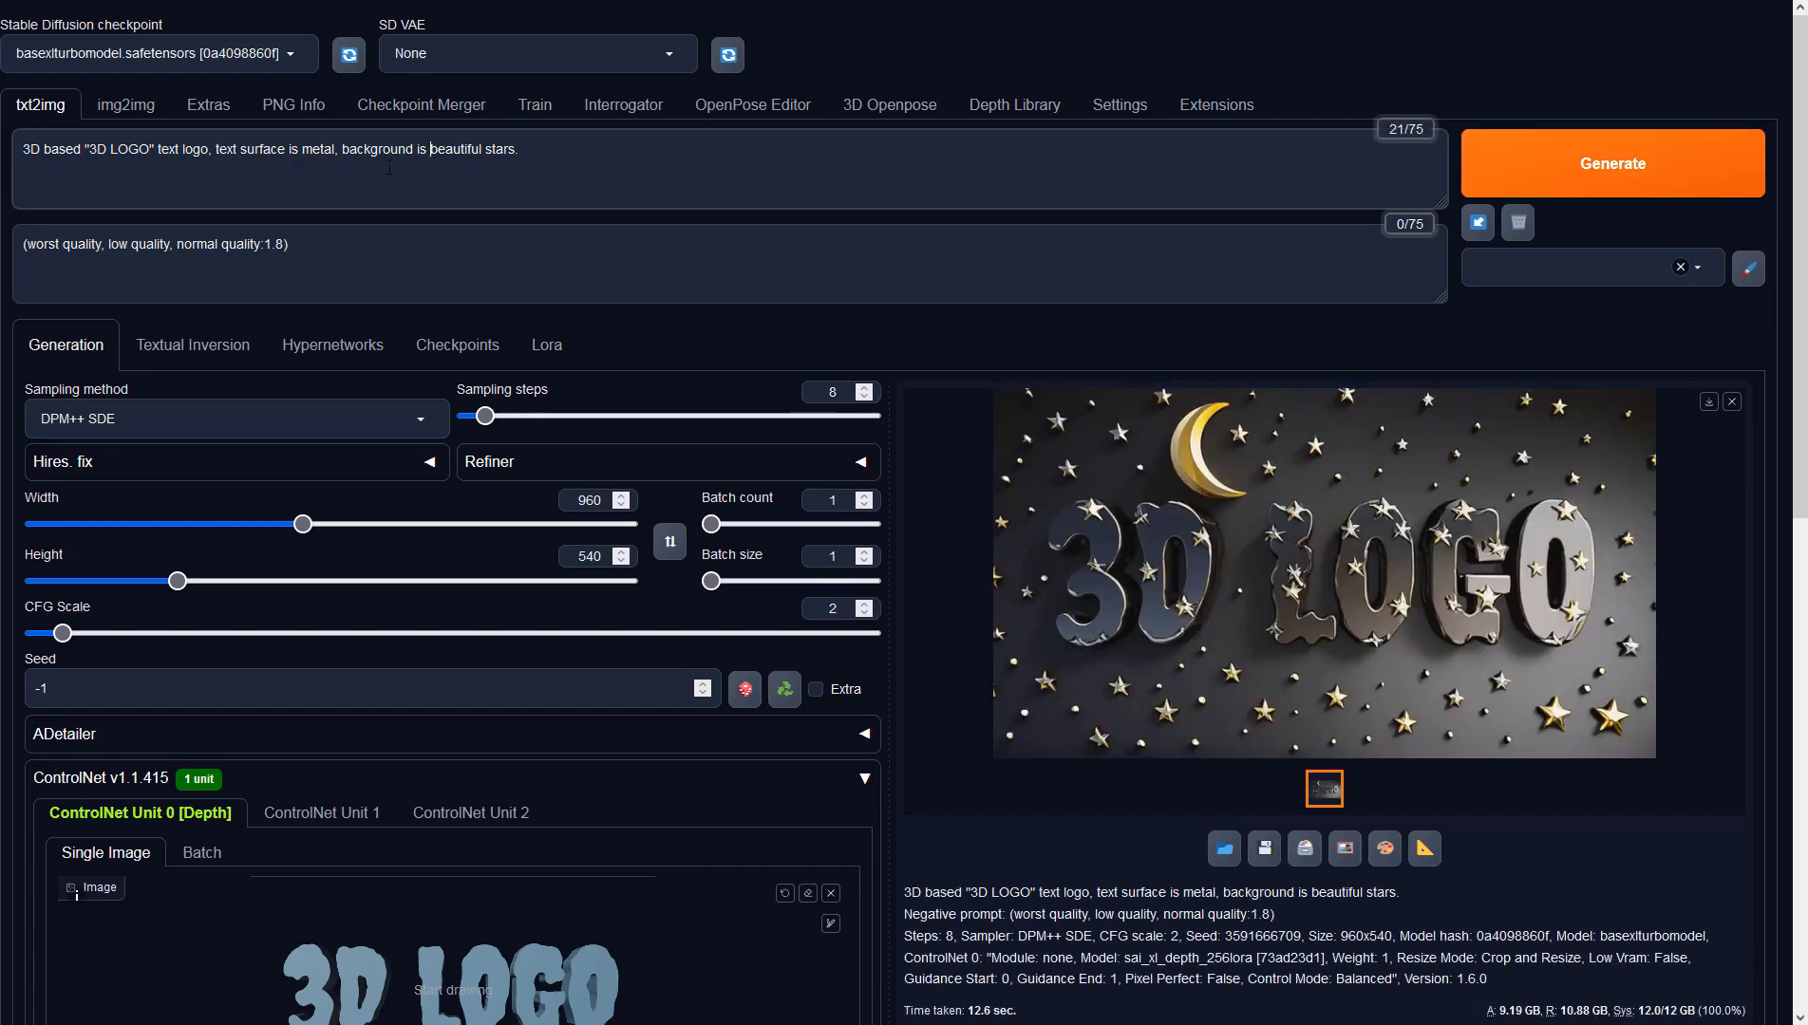
Replace the prompt's background phrase with "space background is nebula", generate the image, and view it at full size.
click(344, 149)
key(shift+End)
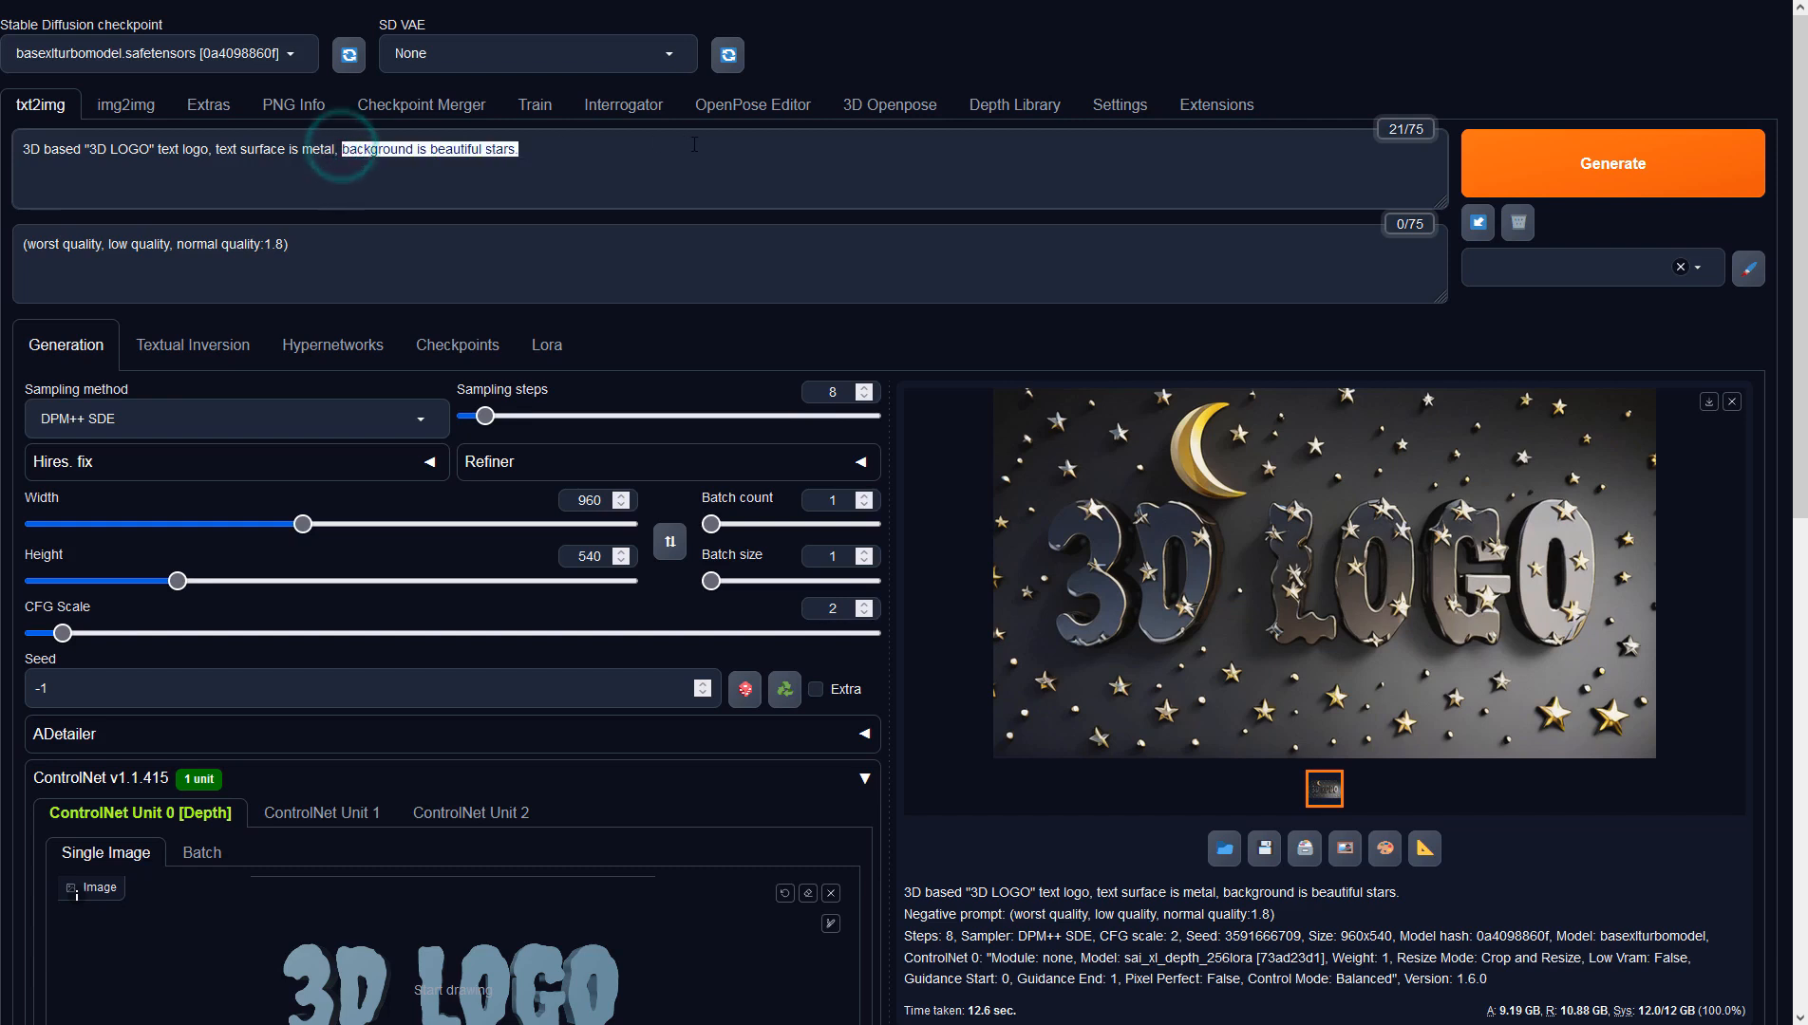
text(space background)
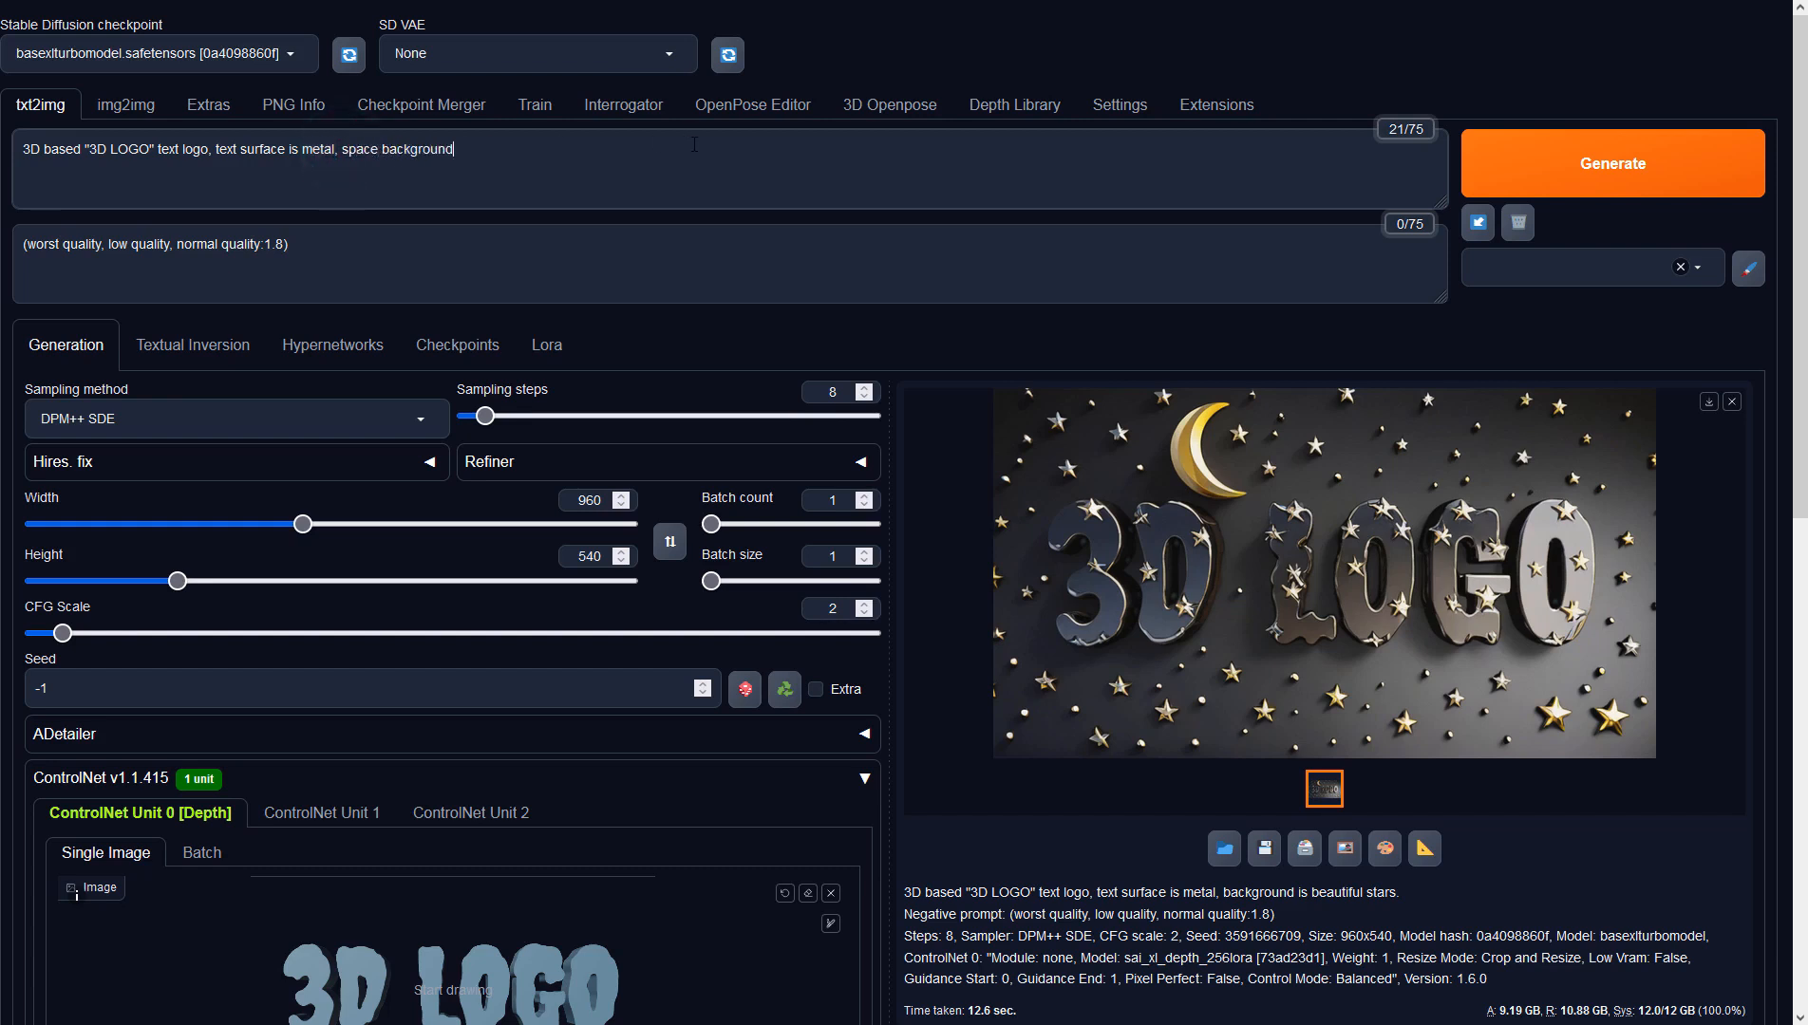
text( is nebula)
key(ctrl+Return)
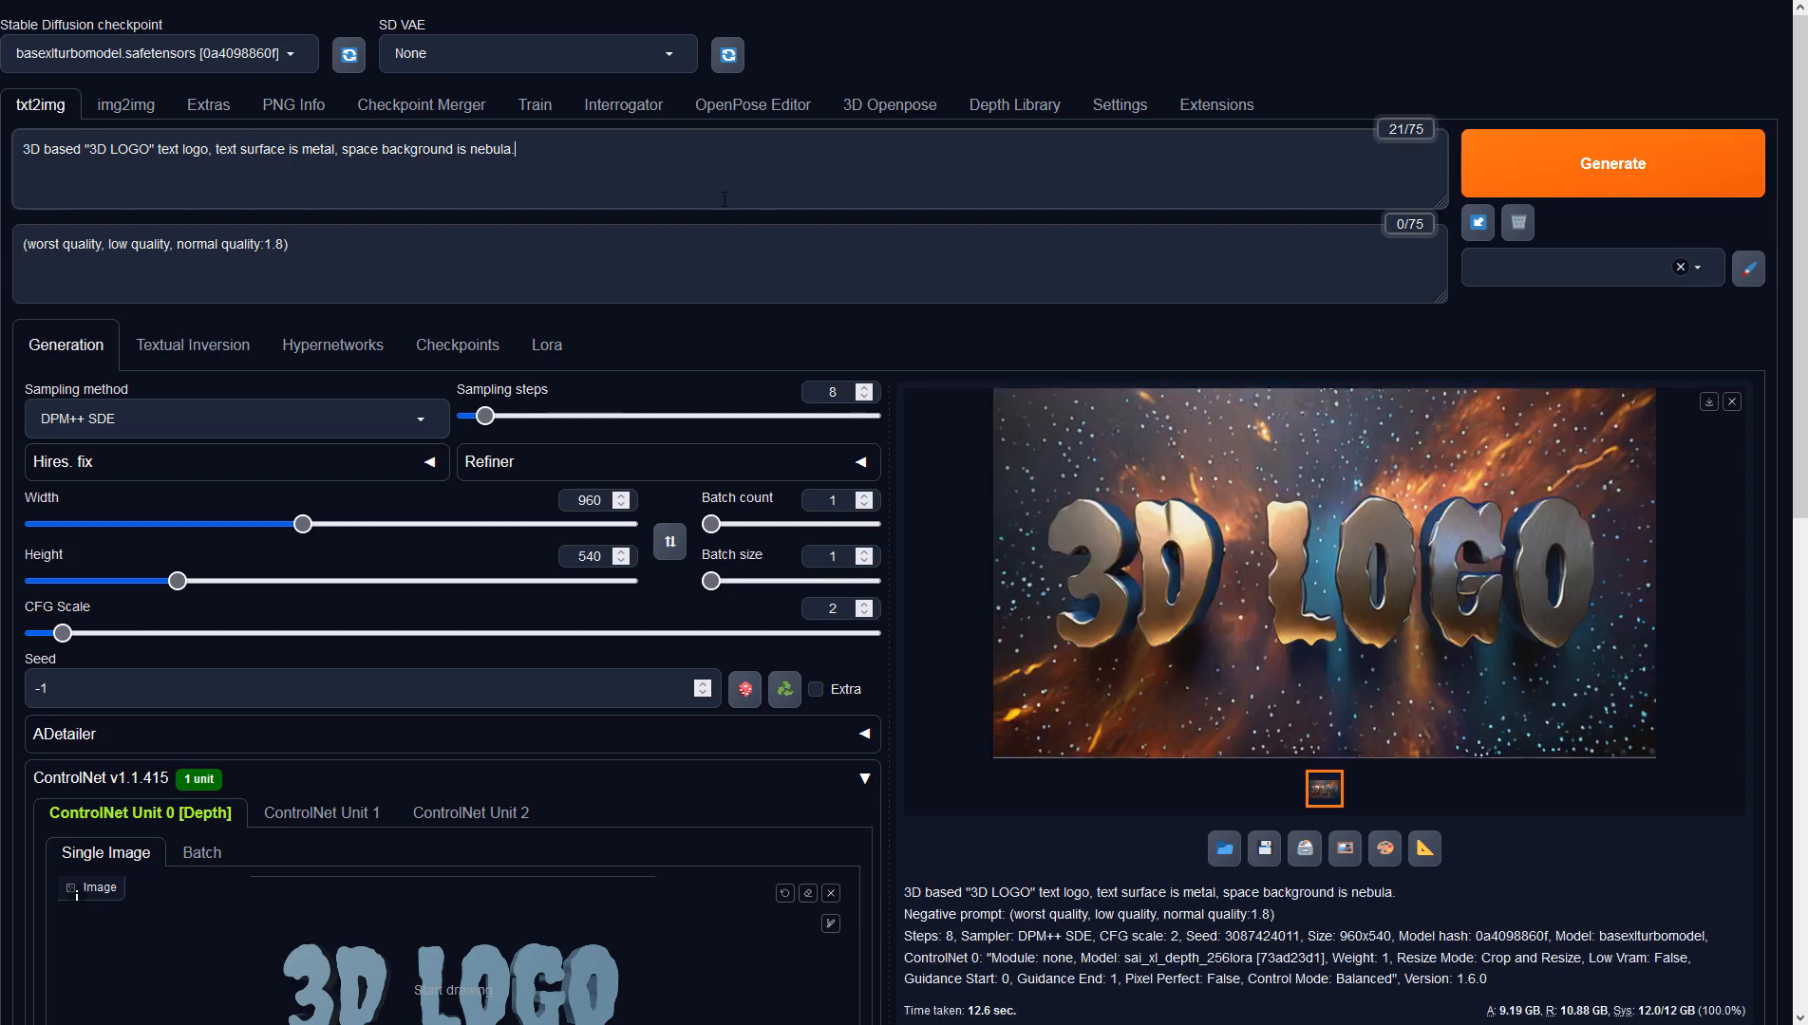
click(1512, 461)
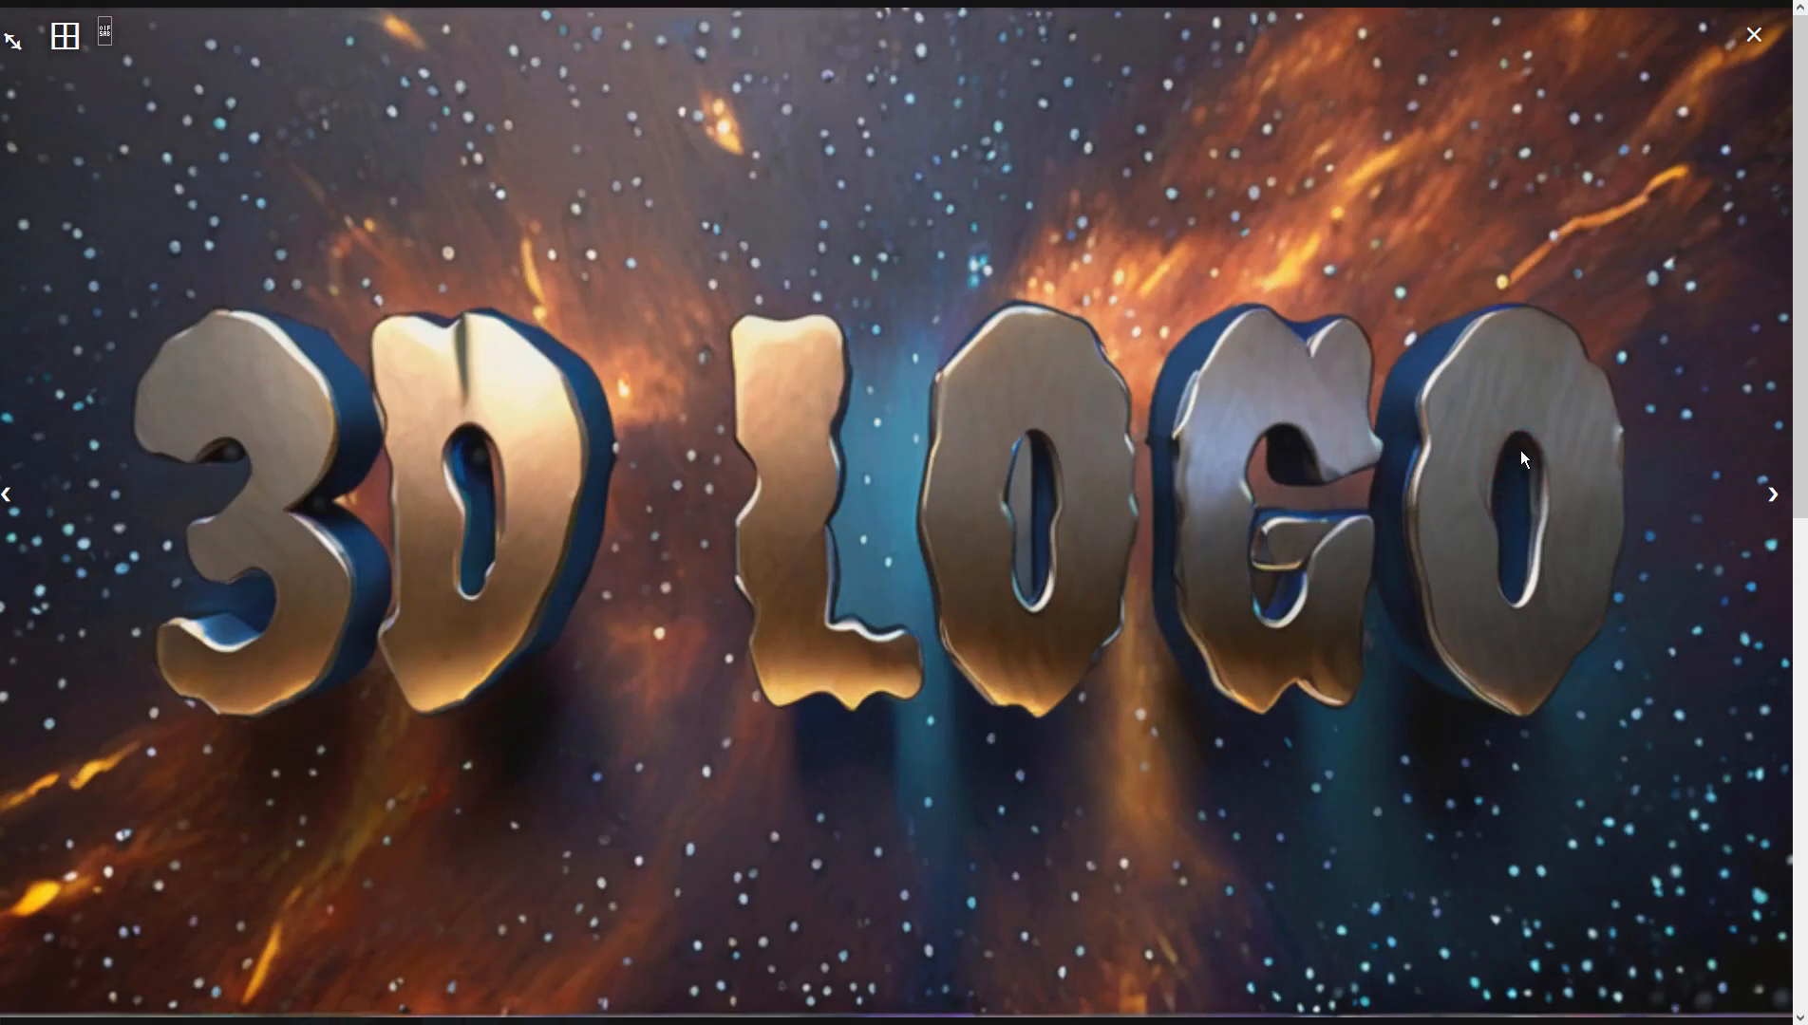
click(1521, 451)
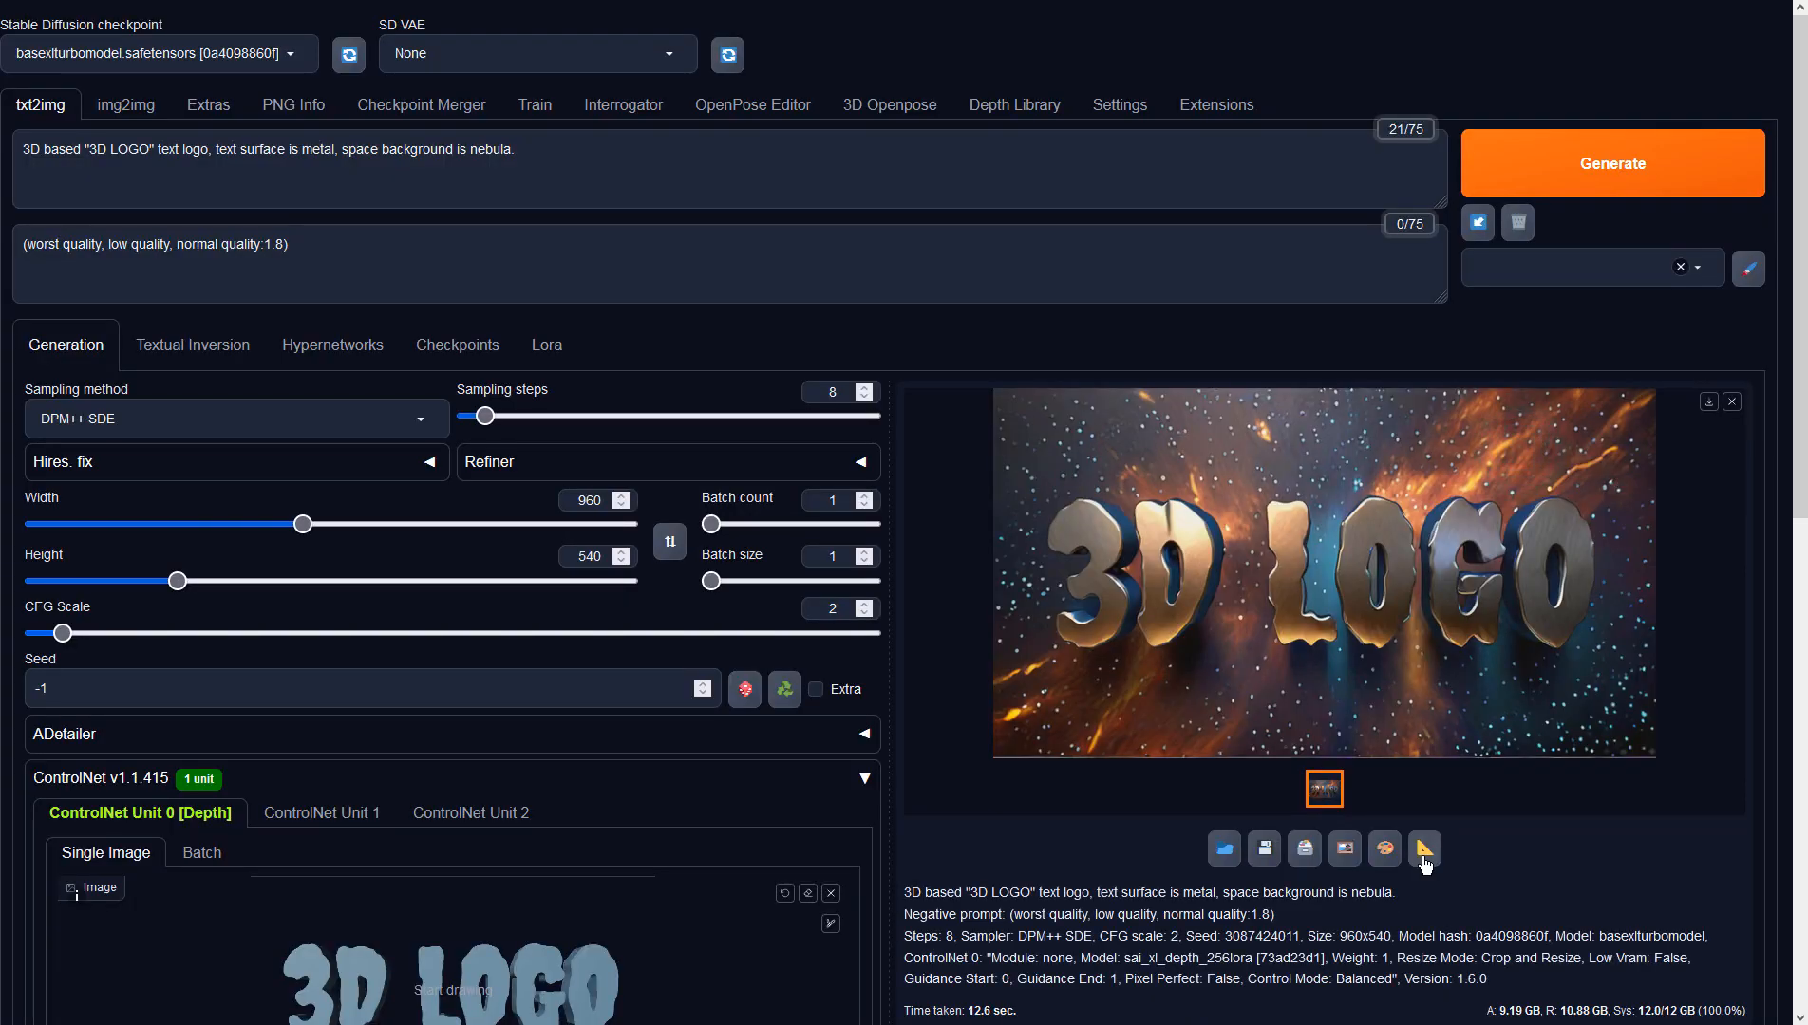
Send the nebula logo to Extras, process it with the 4x-UltraSharp upscaler at resize 1, and view the result.
click(1424, 851)
click(276, 597)
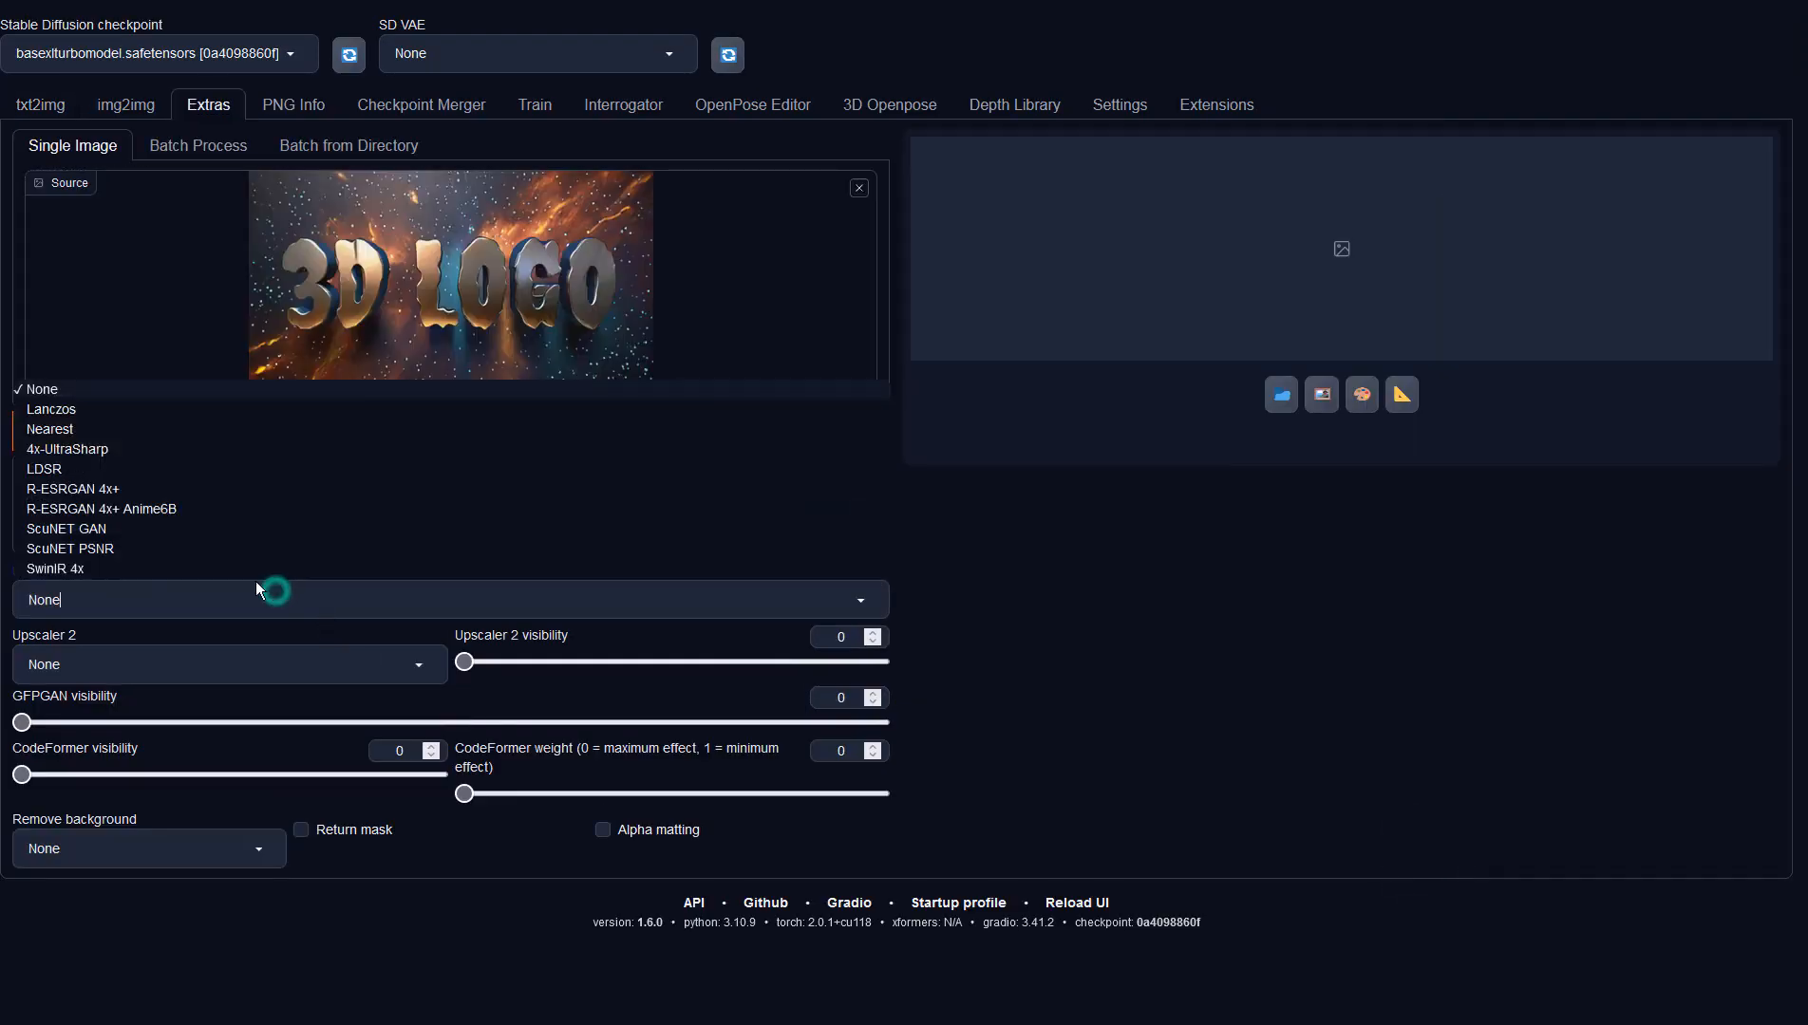
click(75, 451)
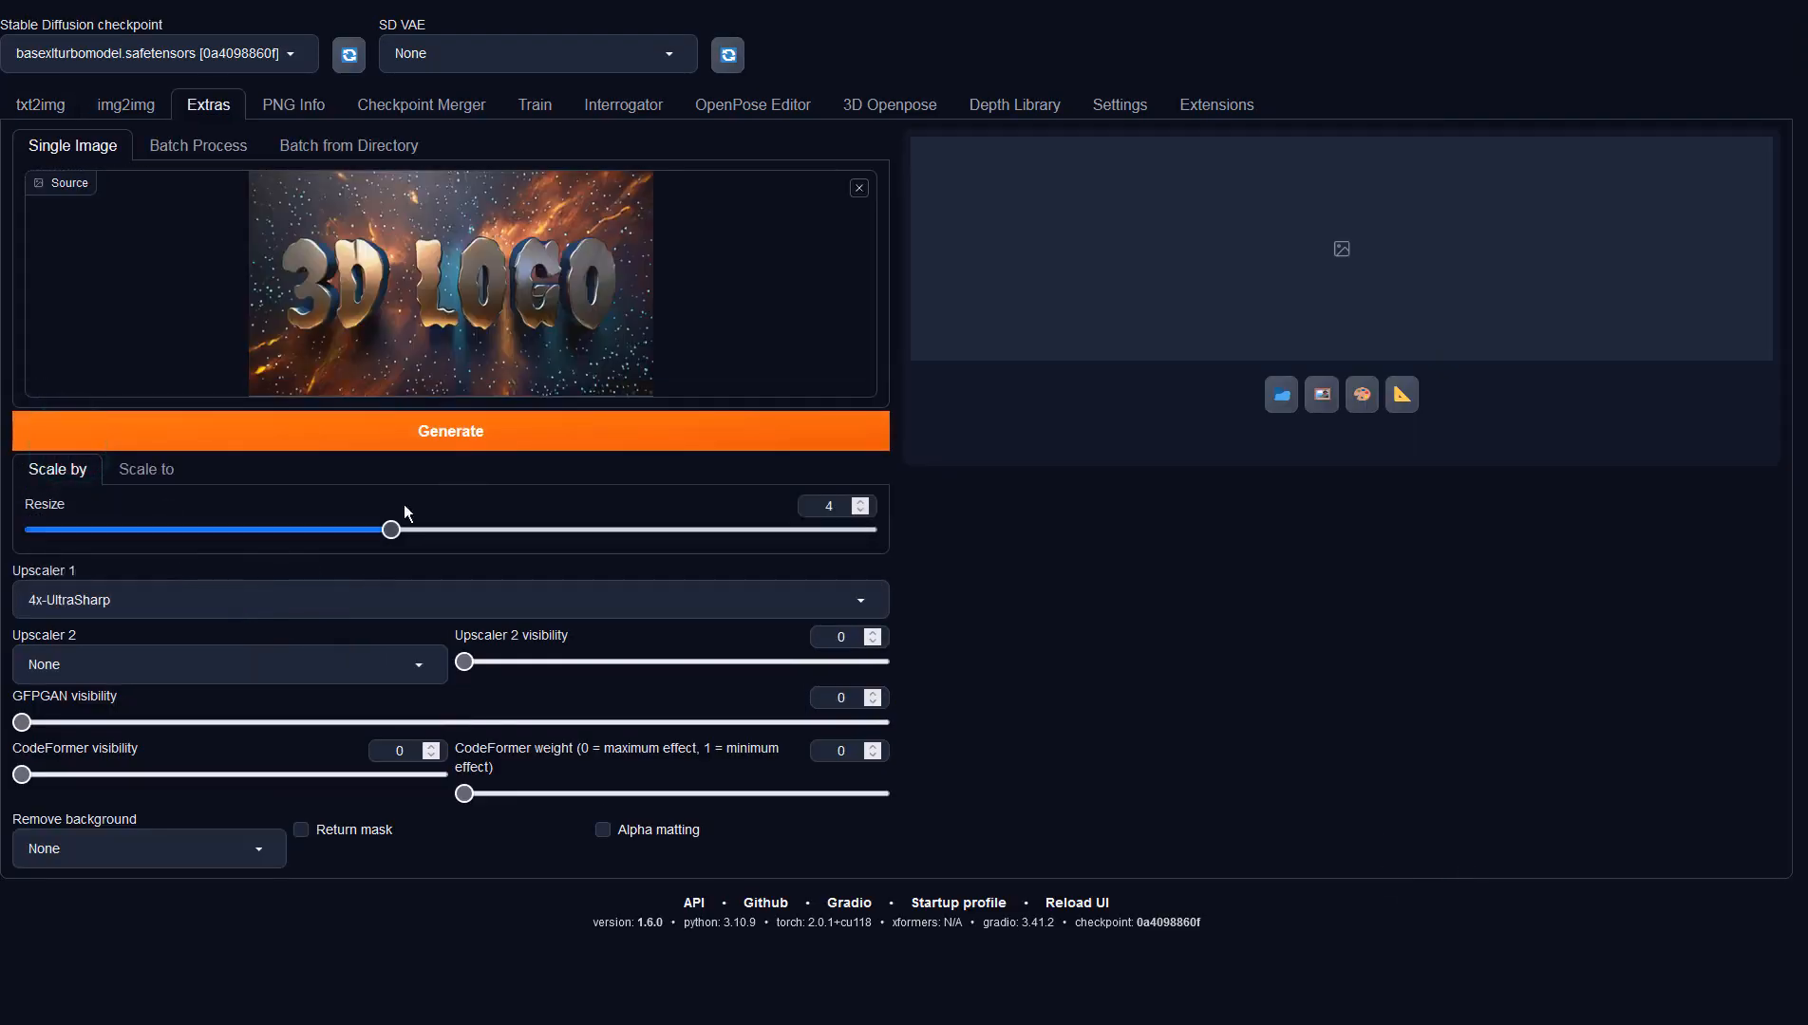
drag(391, 529, 34, 529)
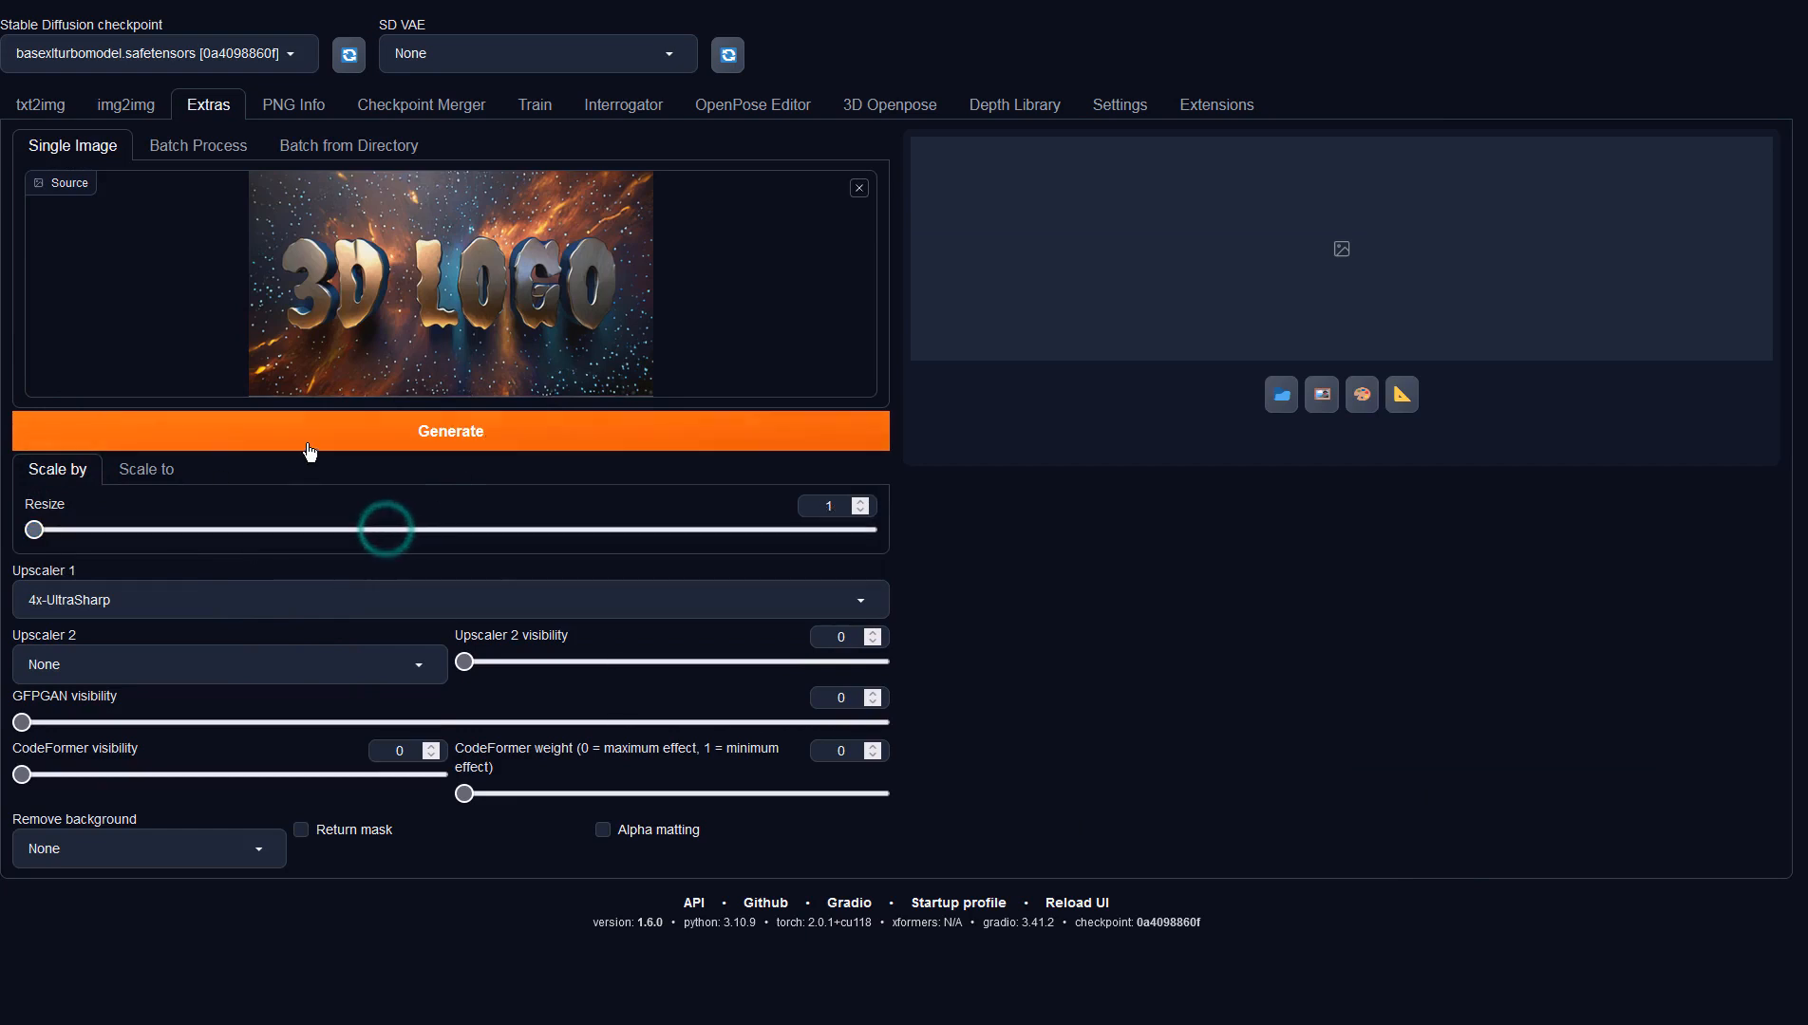
click(406, 435)
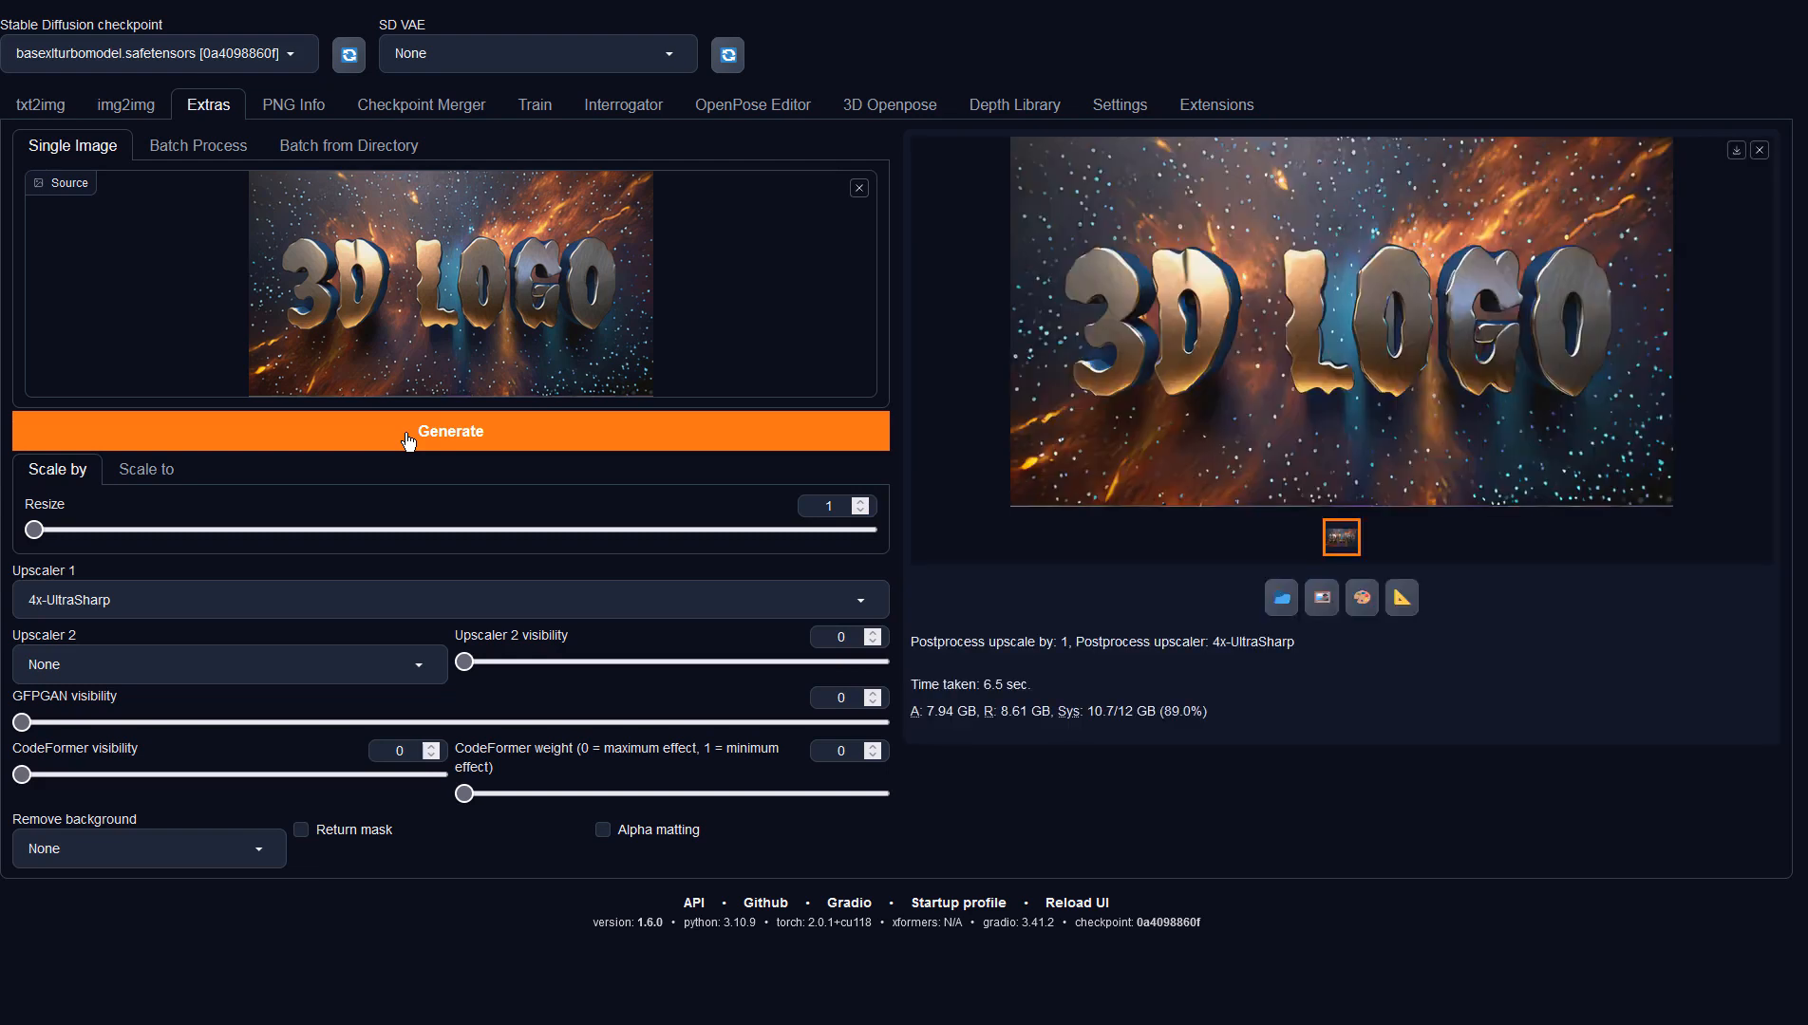
click(1296, 383)
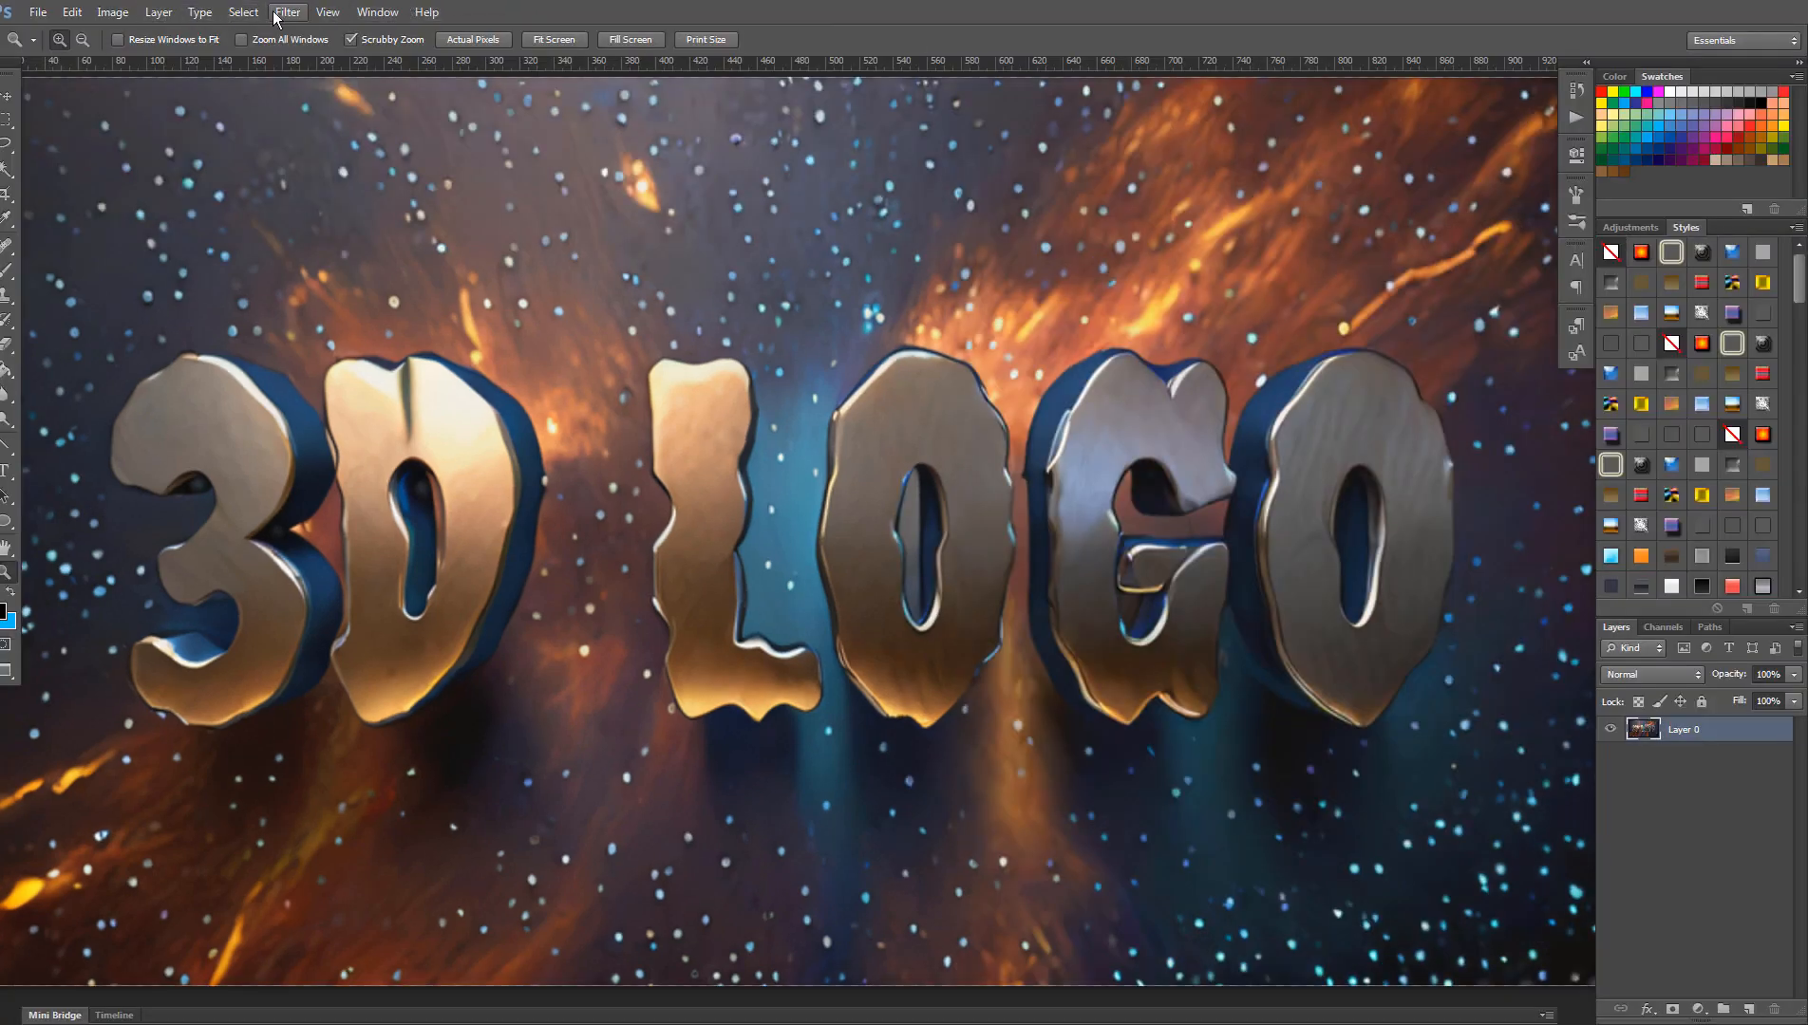
Boost the nebula logo image's colours with a Vibrance adjustment of +100 and Saturation of +64.
click(276, 14)
mouse_move(112, 11)
mouse_move(271, 58)
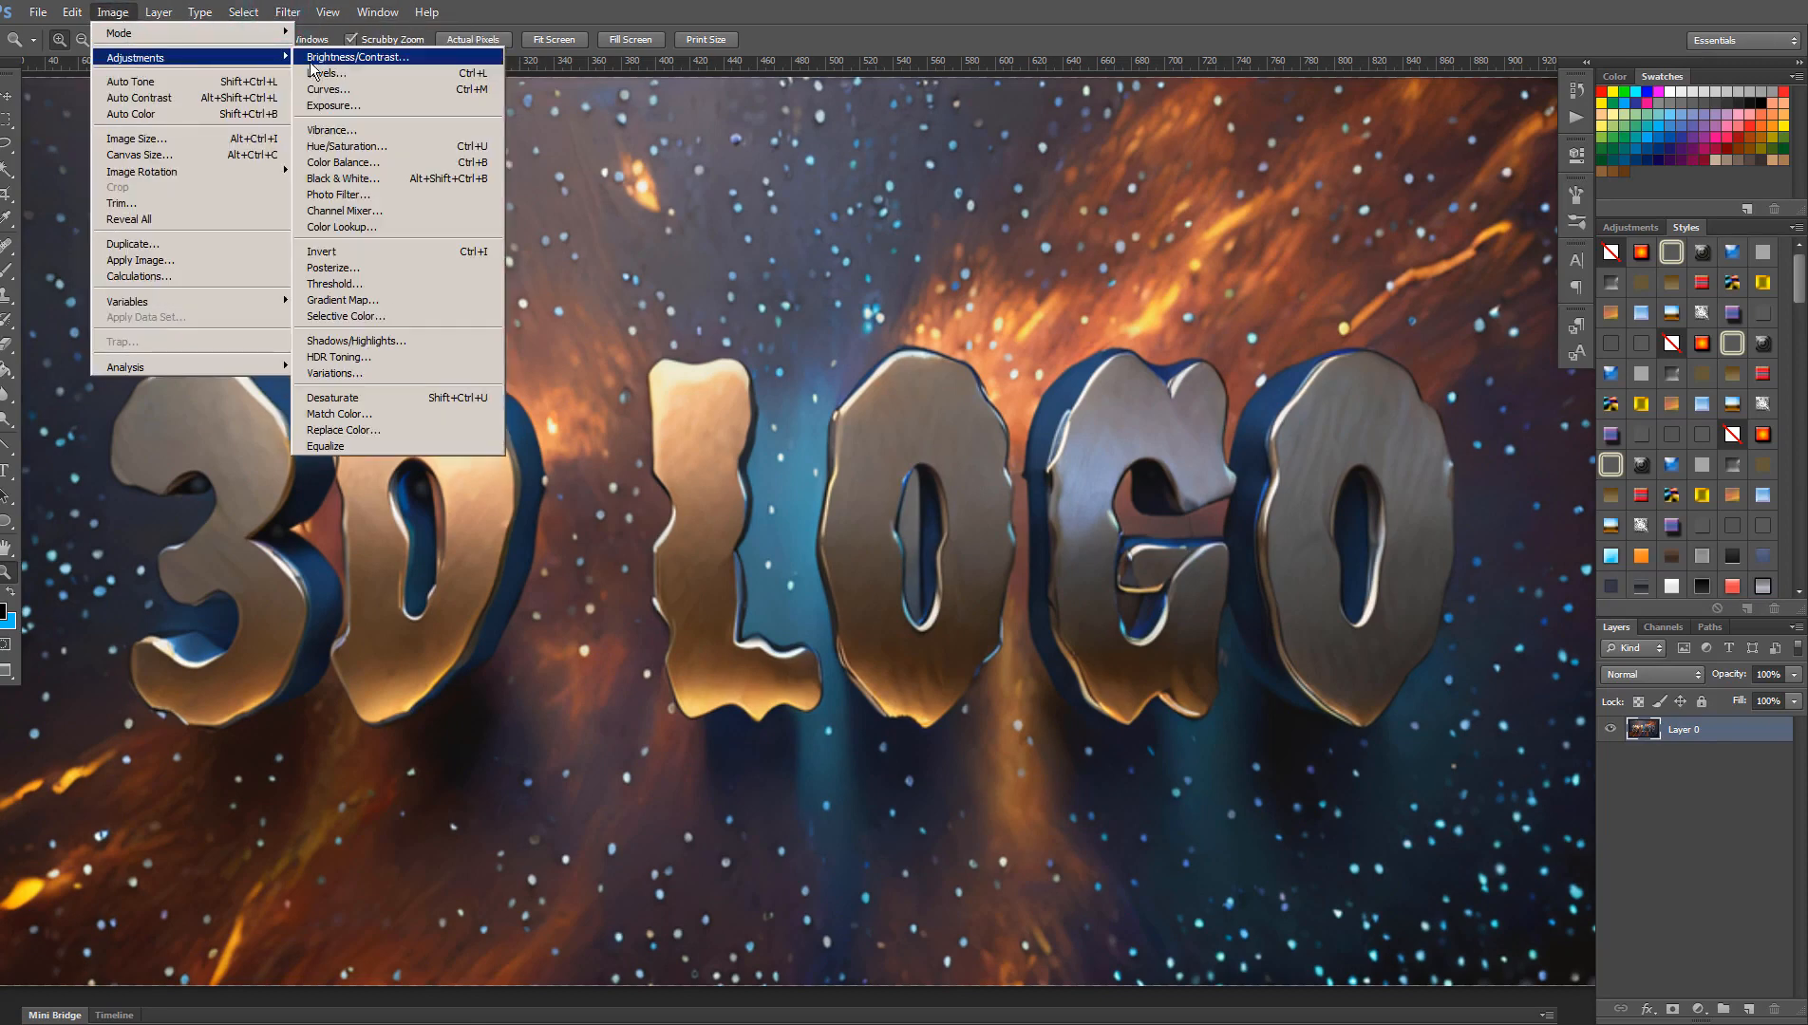
click(331, 130)
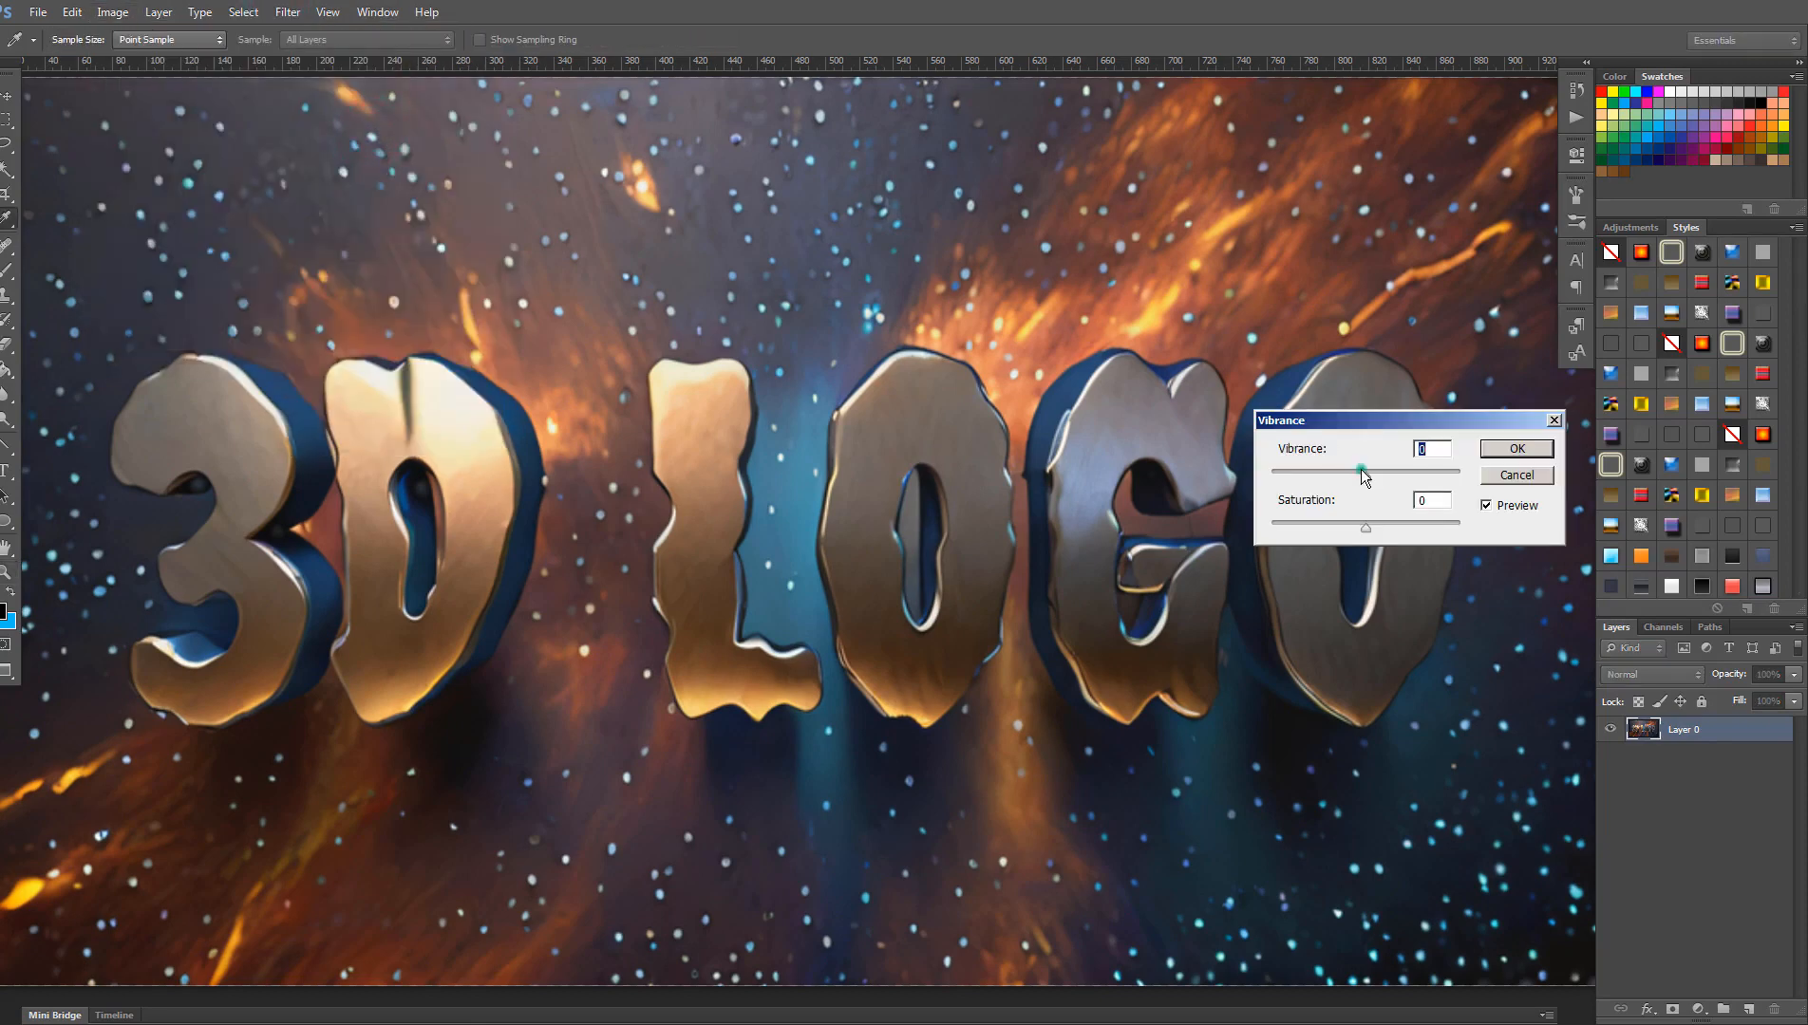
drag(1359, 469, 1457, 472)
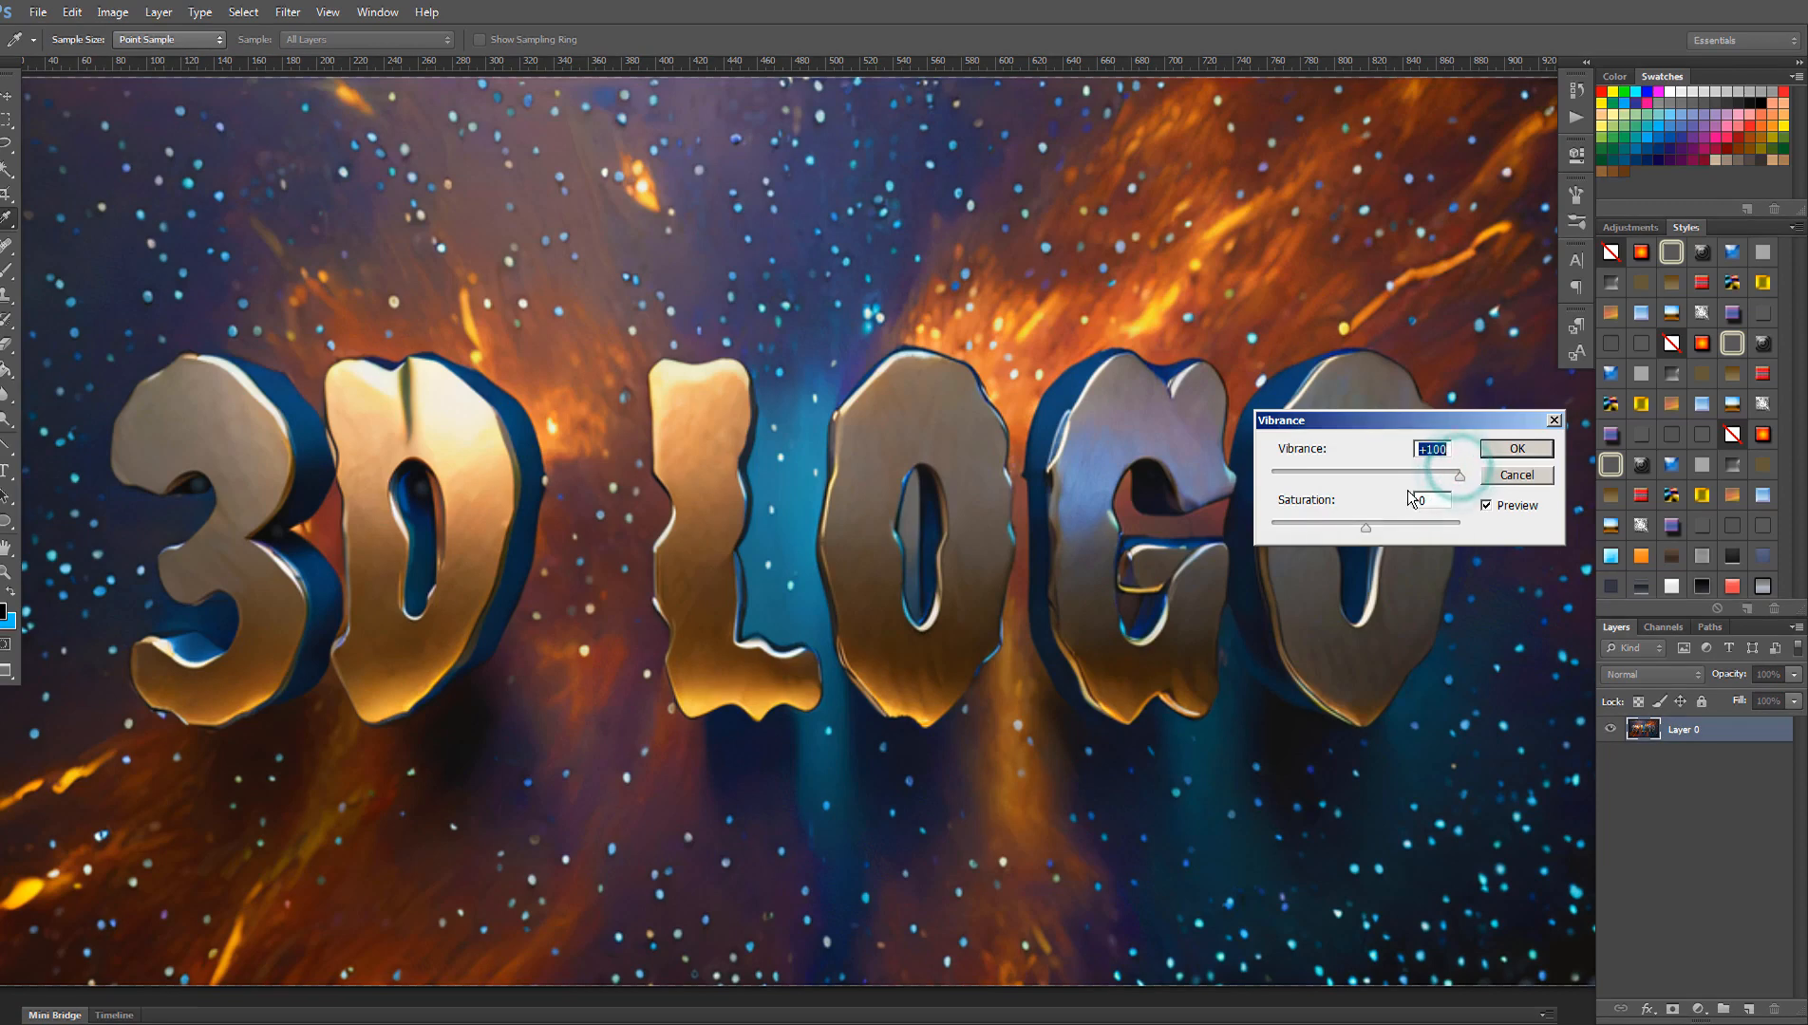
drag(1366, 527, 1425, 538)
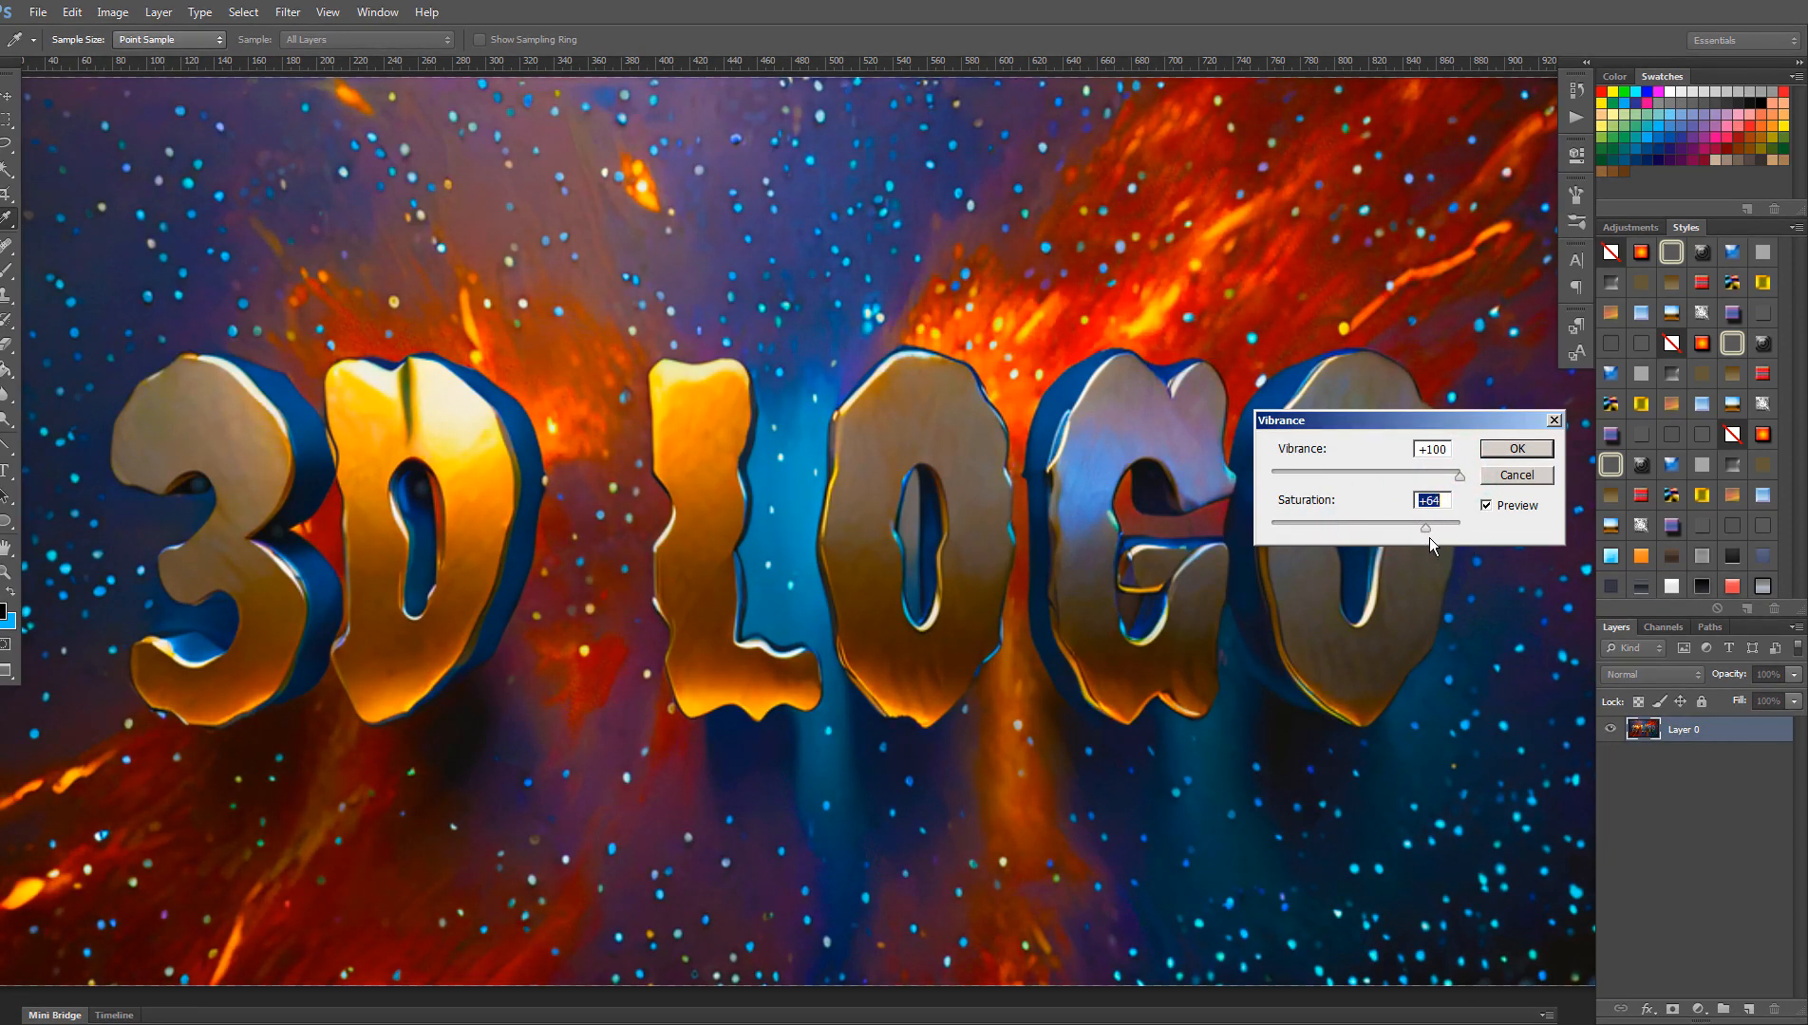
click(1514, 447)
key(z)
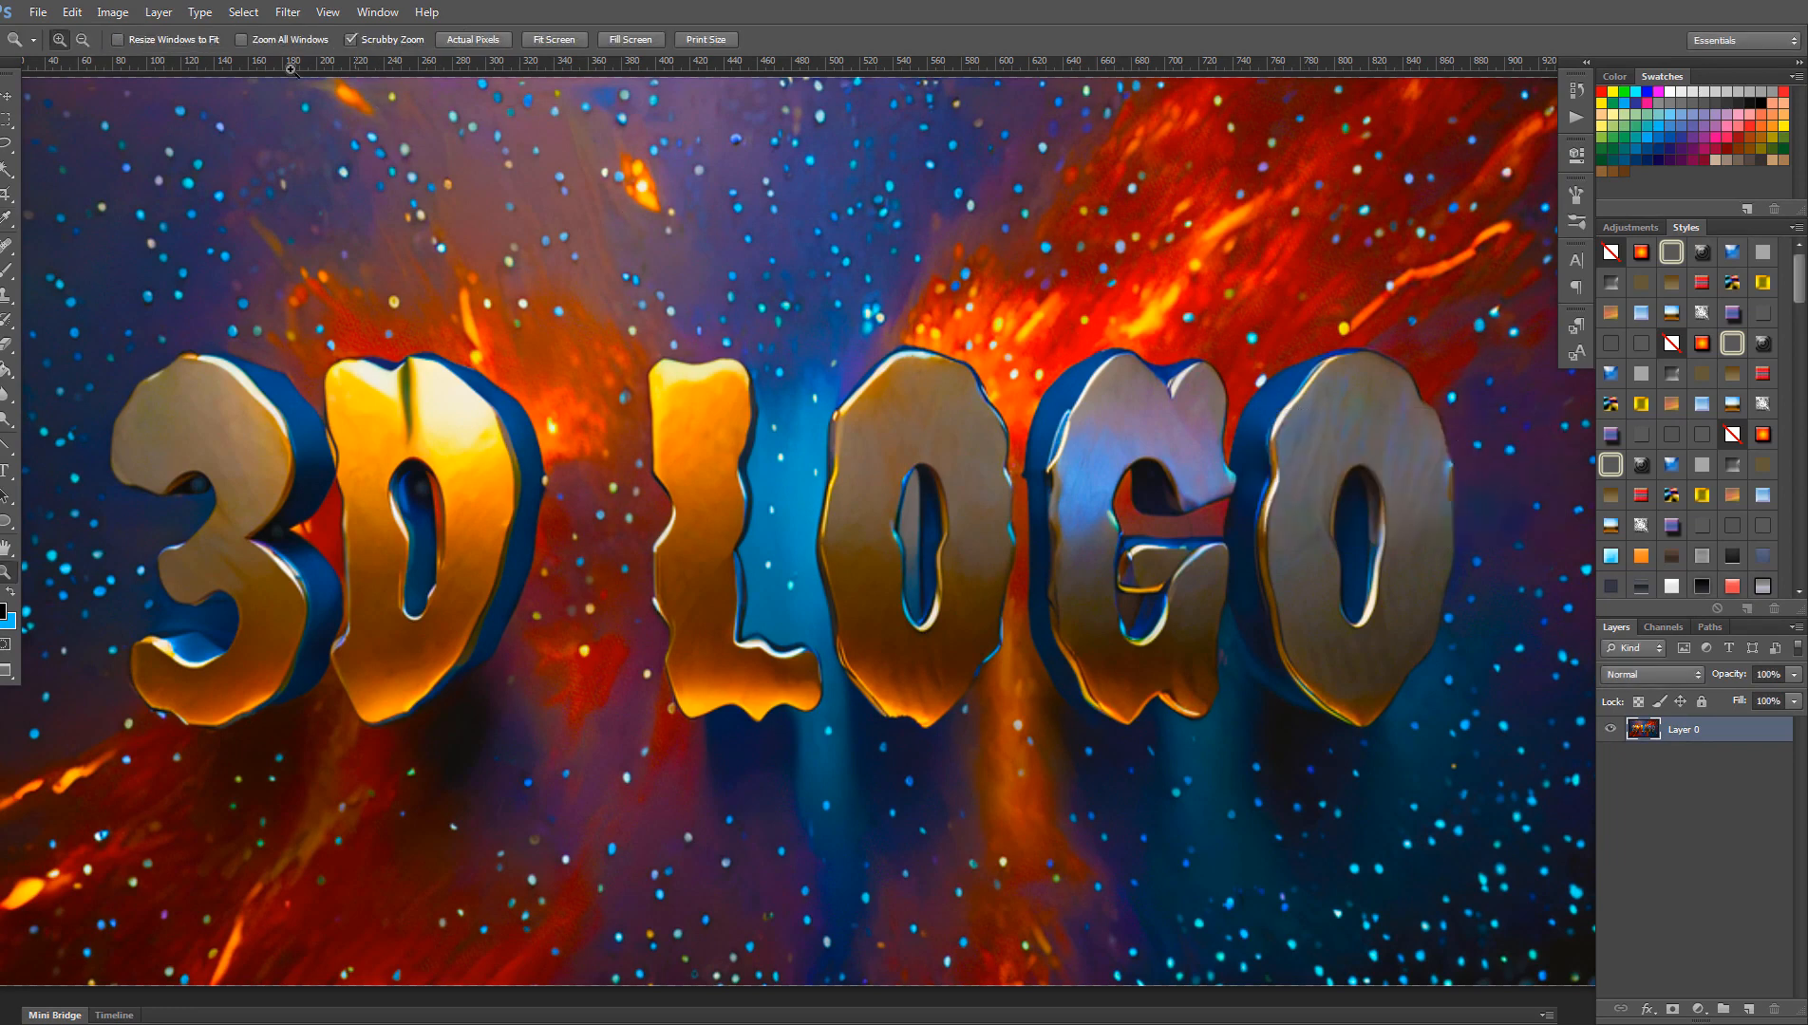
Apply Auto Contrast and Auto Tone to the logo image, and try Auto Color.
click(112, 12)
click(129, 98)
click(112, 13)
click(140, 82)
click(106, 9)
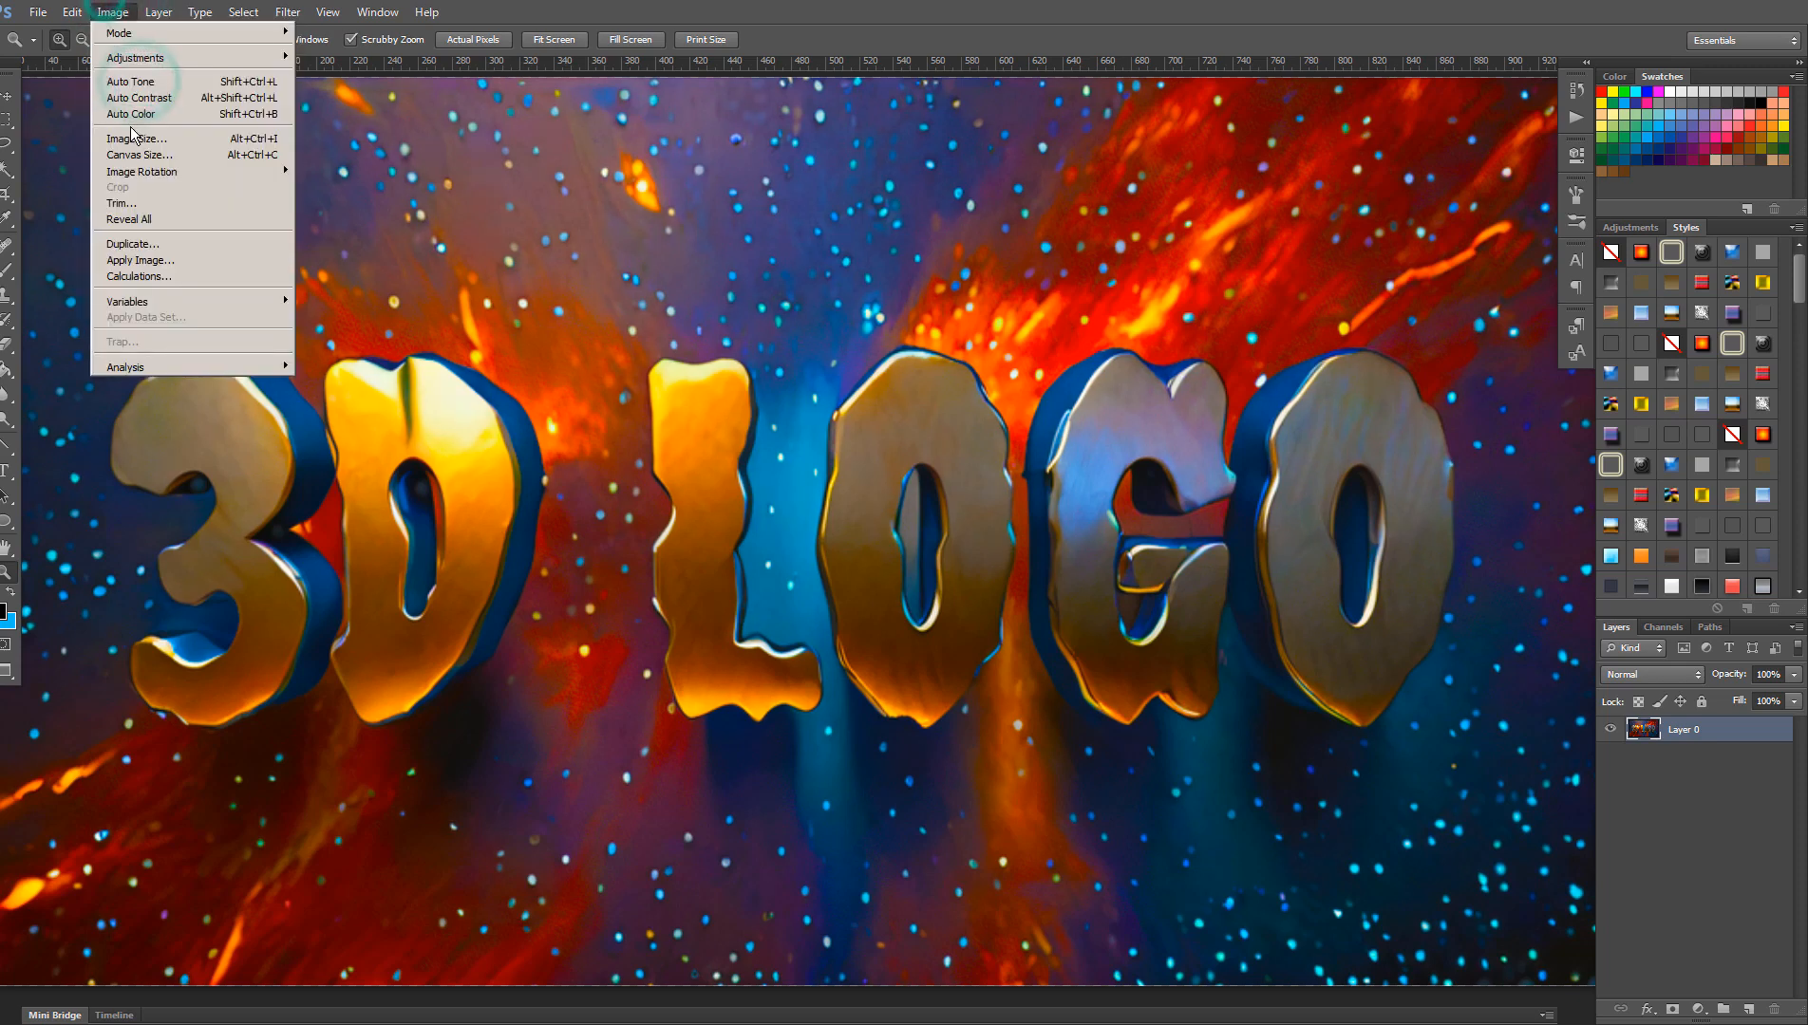
click(130, 116)
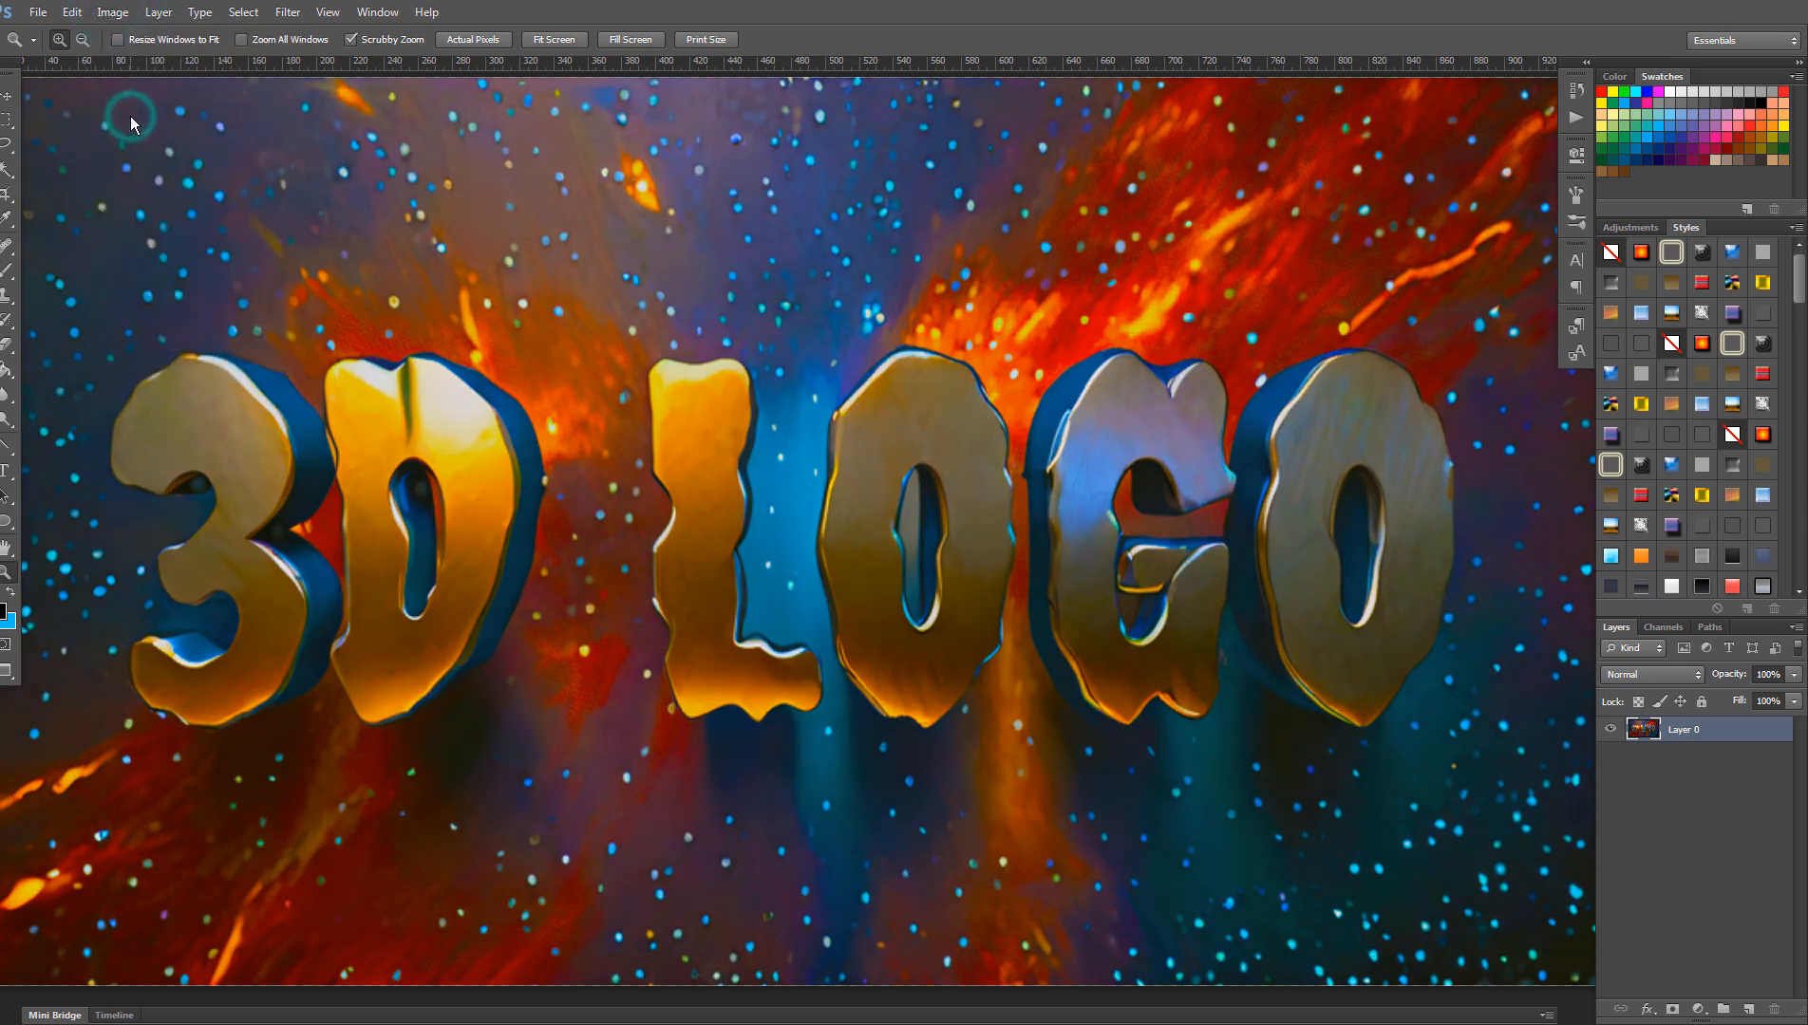
Compare the original 00002.png snapshot with the Auto Tone history state, with the whole image in view.
alt+click(771, 362)
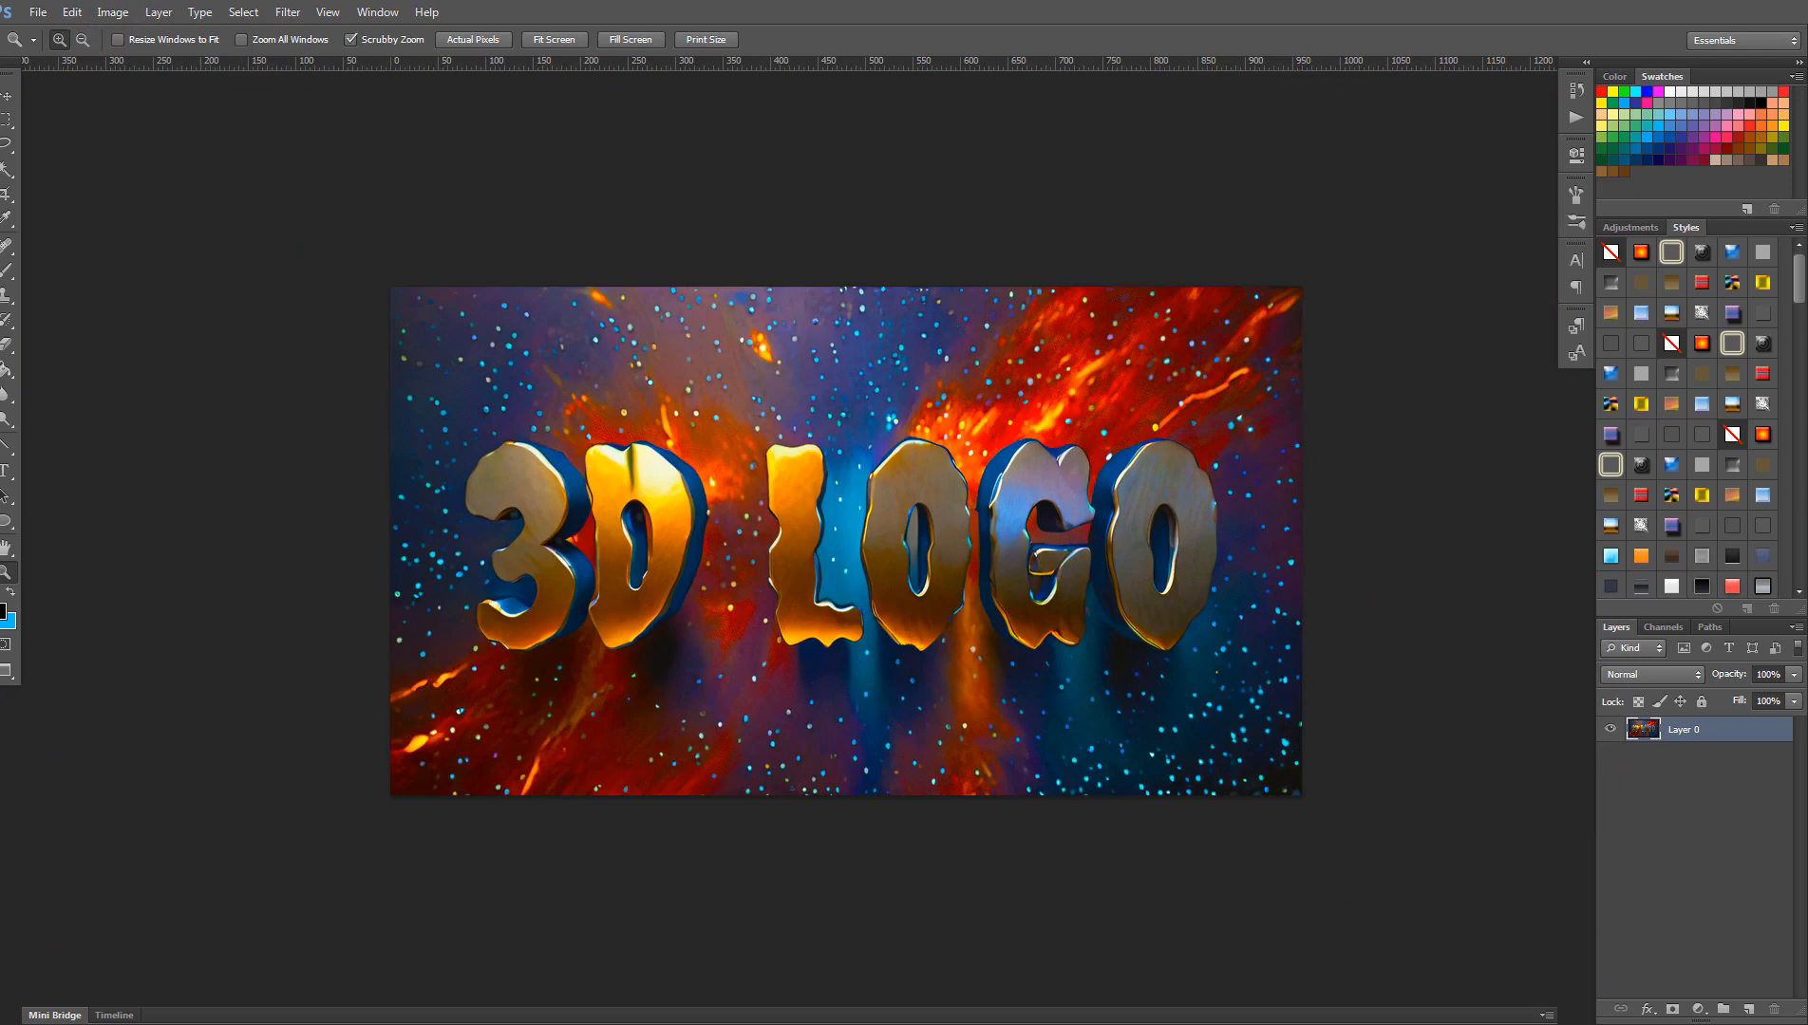
click(1573, 90)
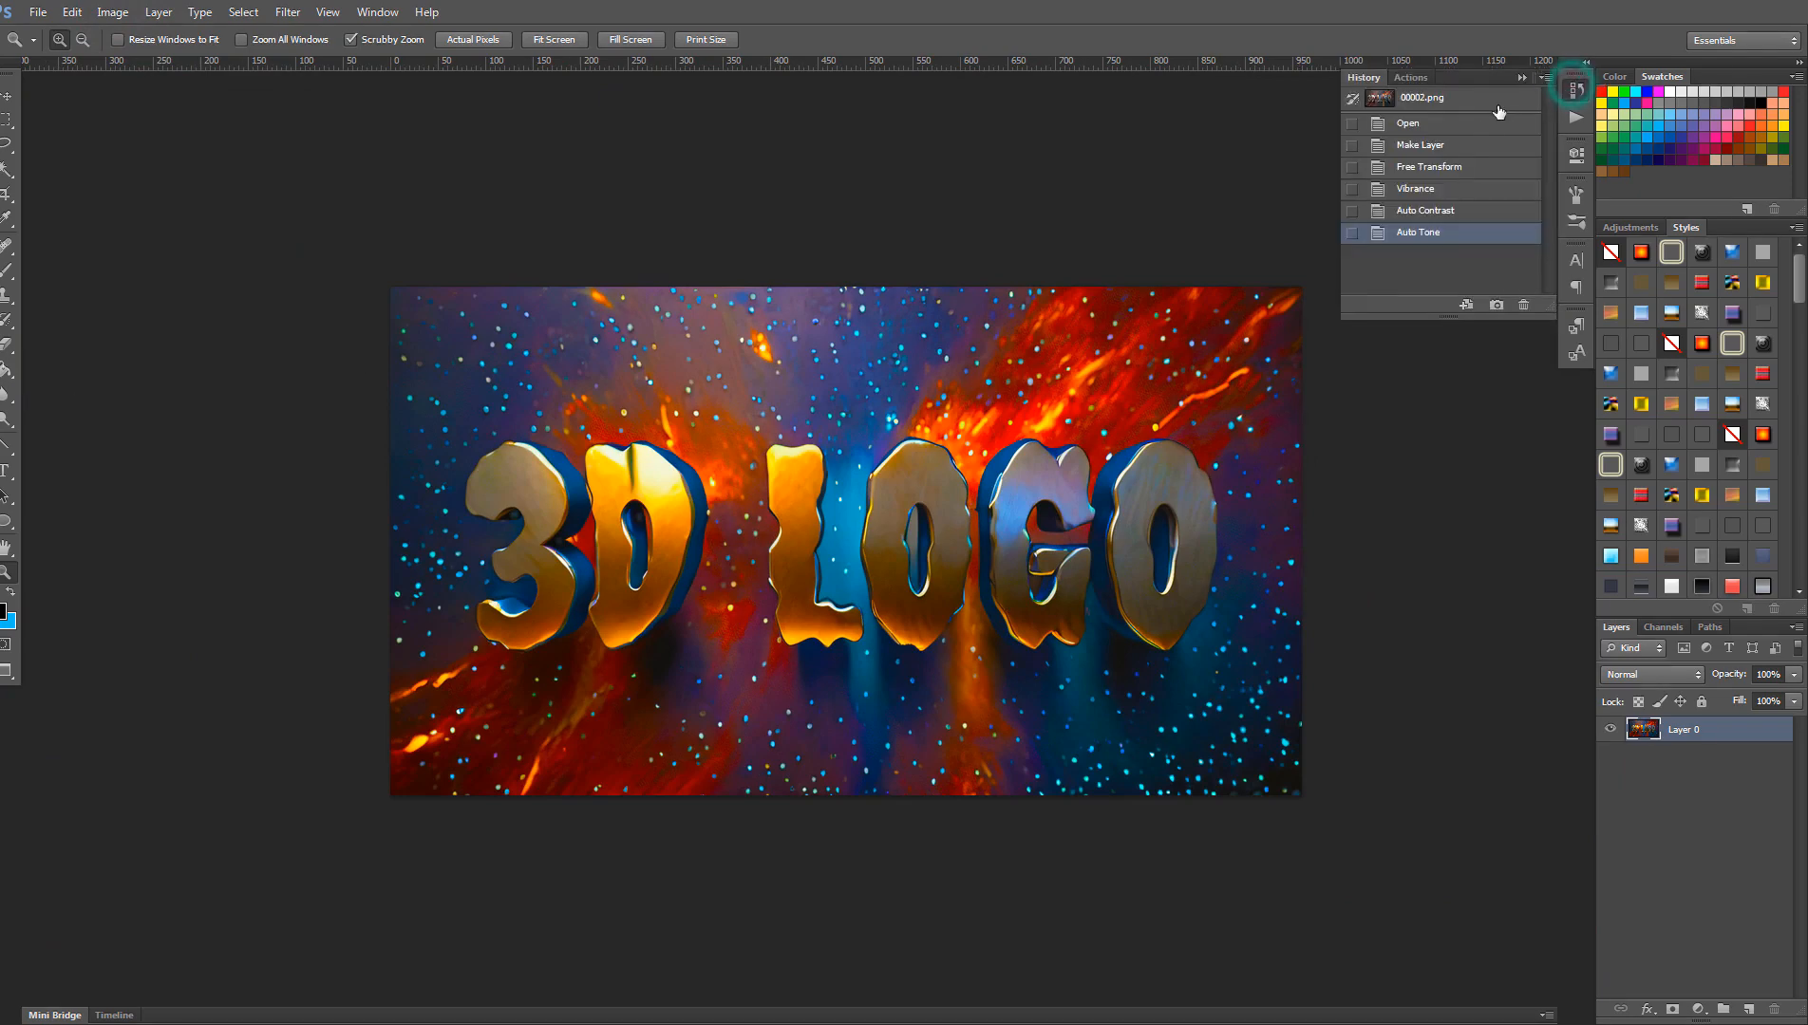
click(1462, 98)
click(1438, 235)
click(1424, 98)
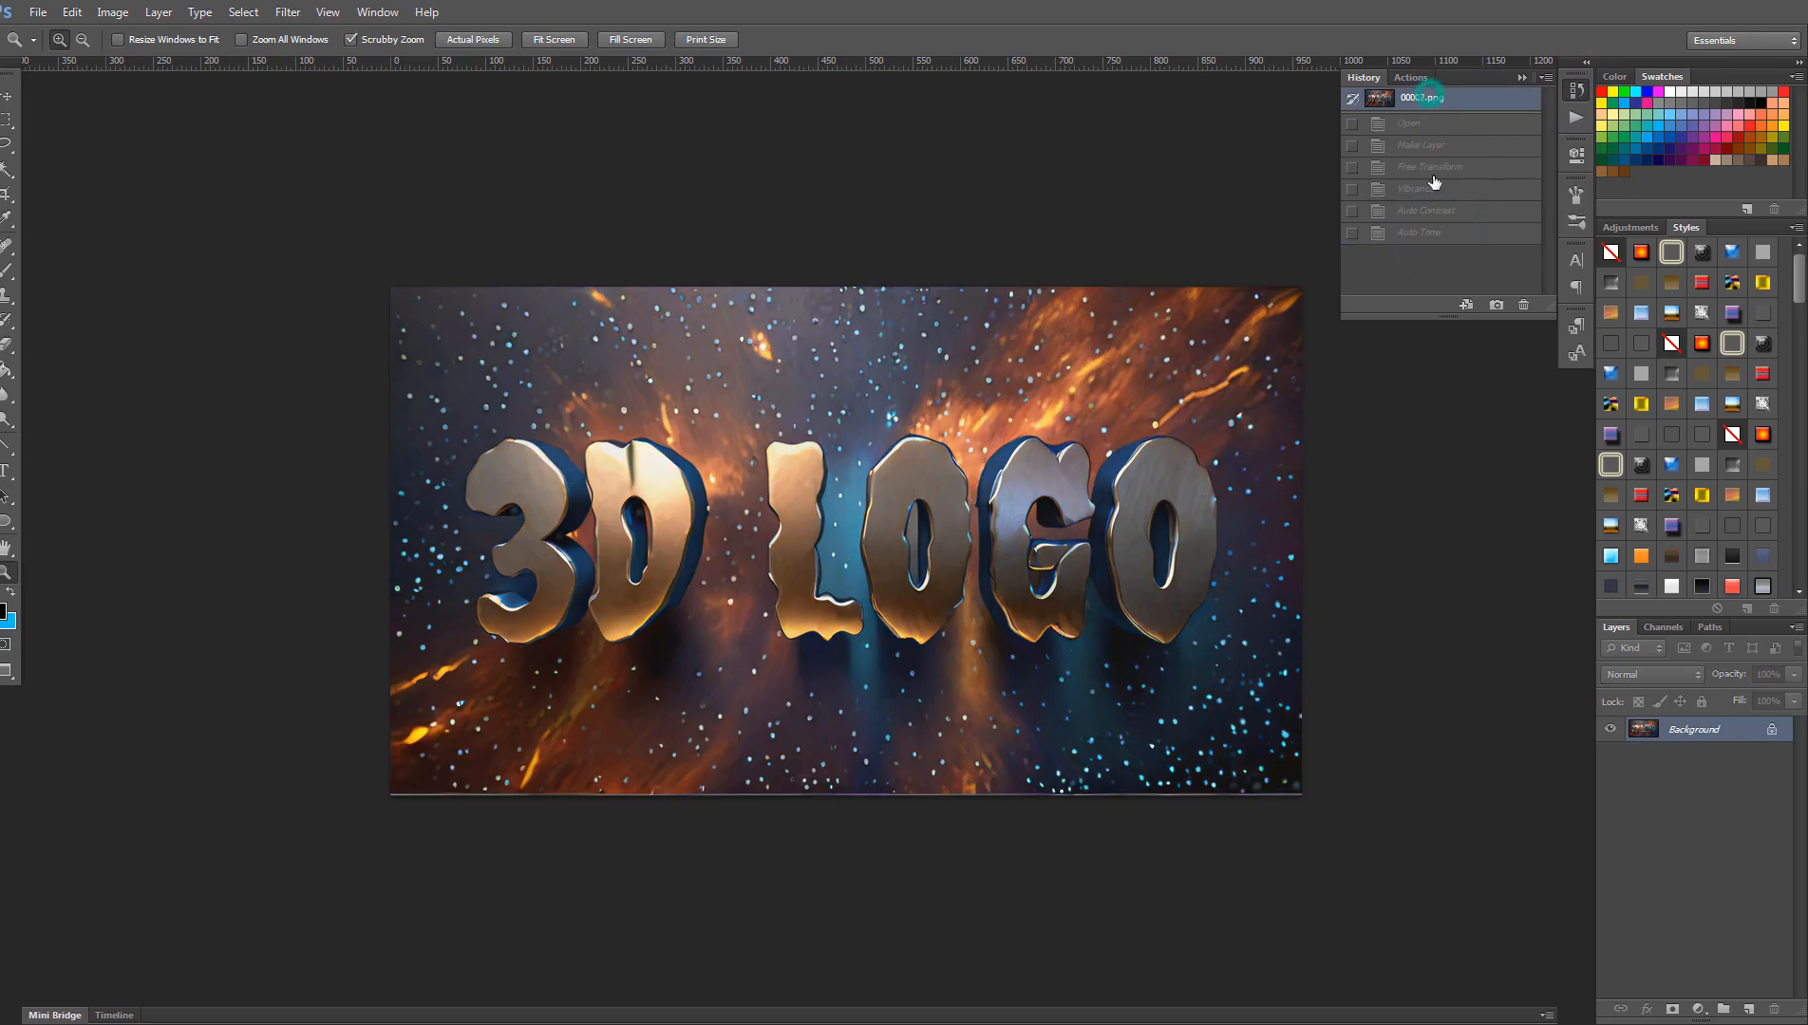
click(1431, 235)
click(1421, 98)
click(1424, 233)
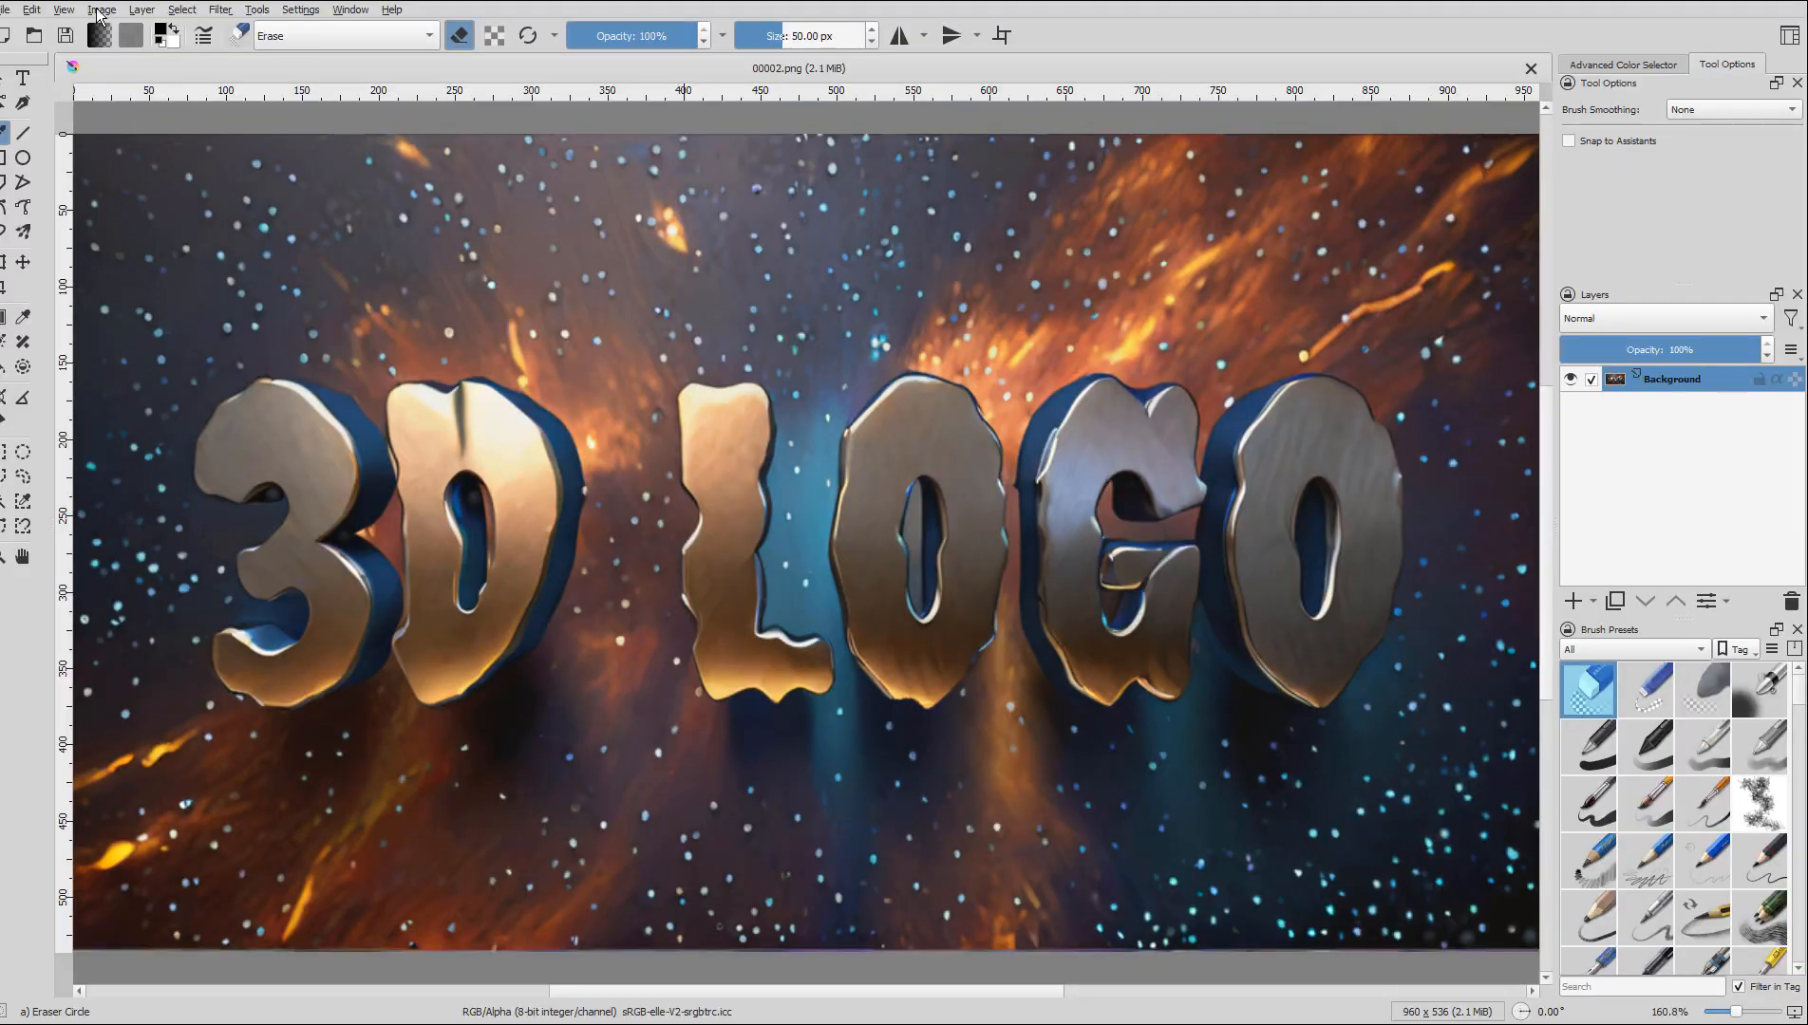
In Krita, try a cross-channel adjustment of Saturation by Lightness with output 73 at input 0 and 39 at input 100, and undo it.
click(98, 13)
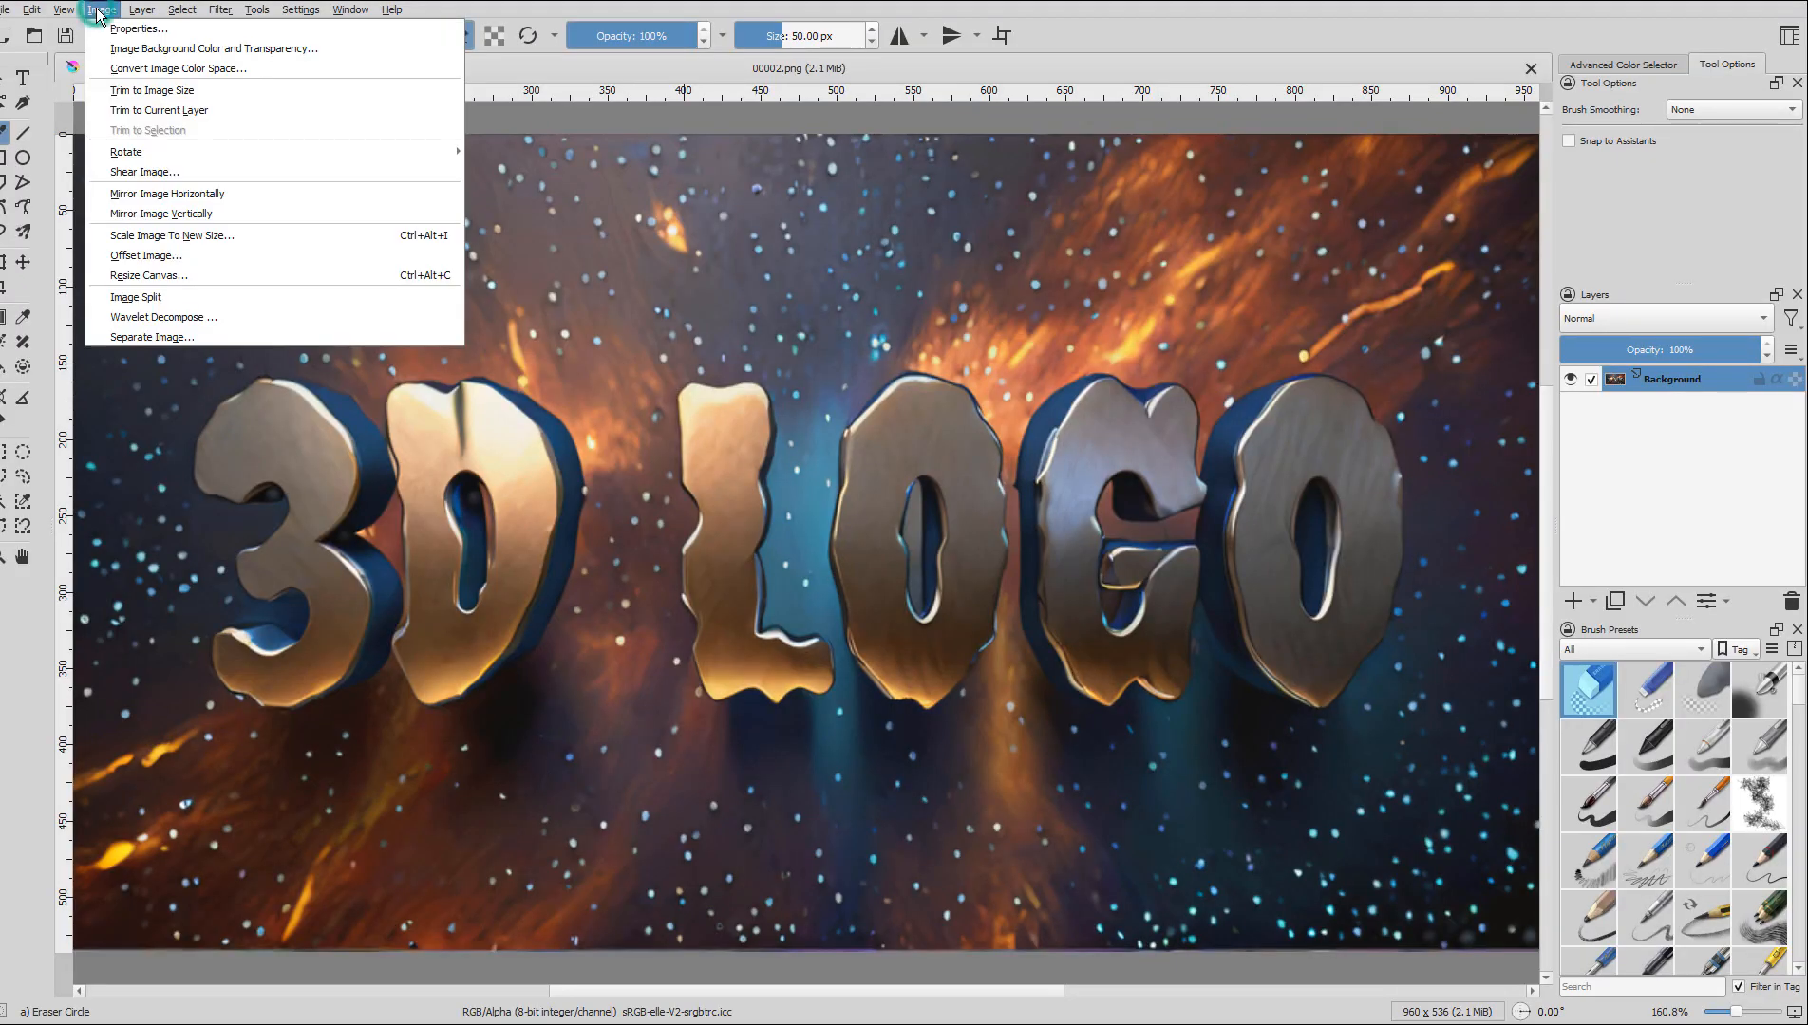
mouse_move(219, 11)
mouse_move(251, 69)
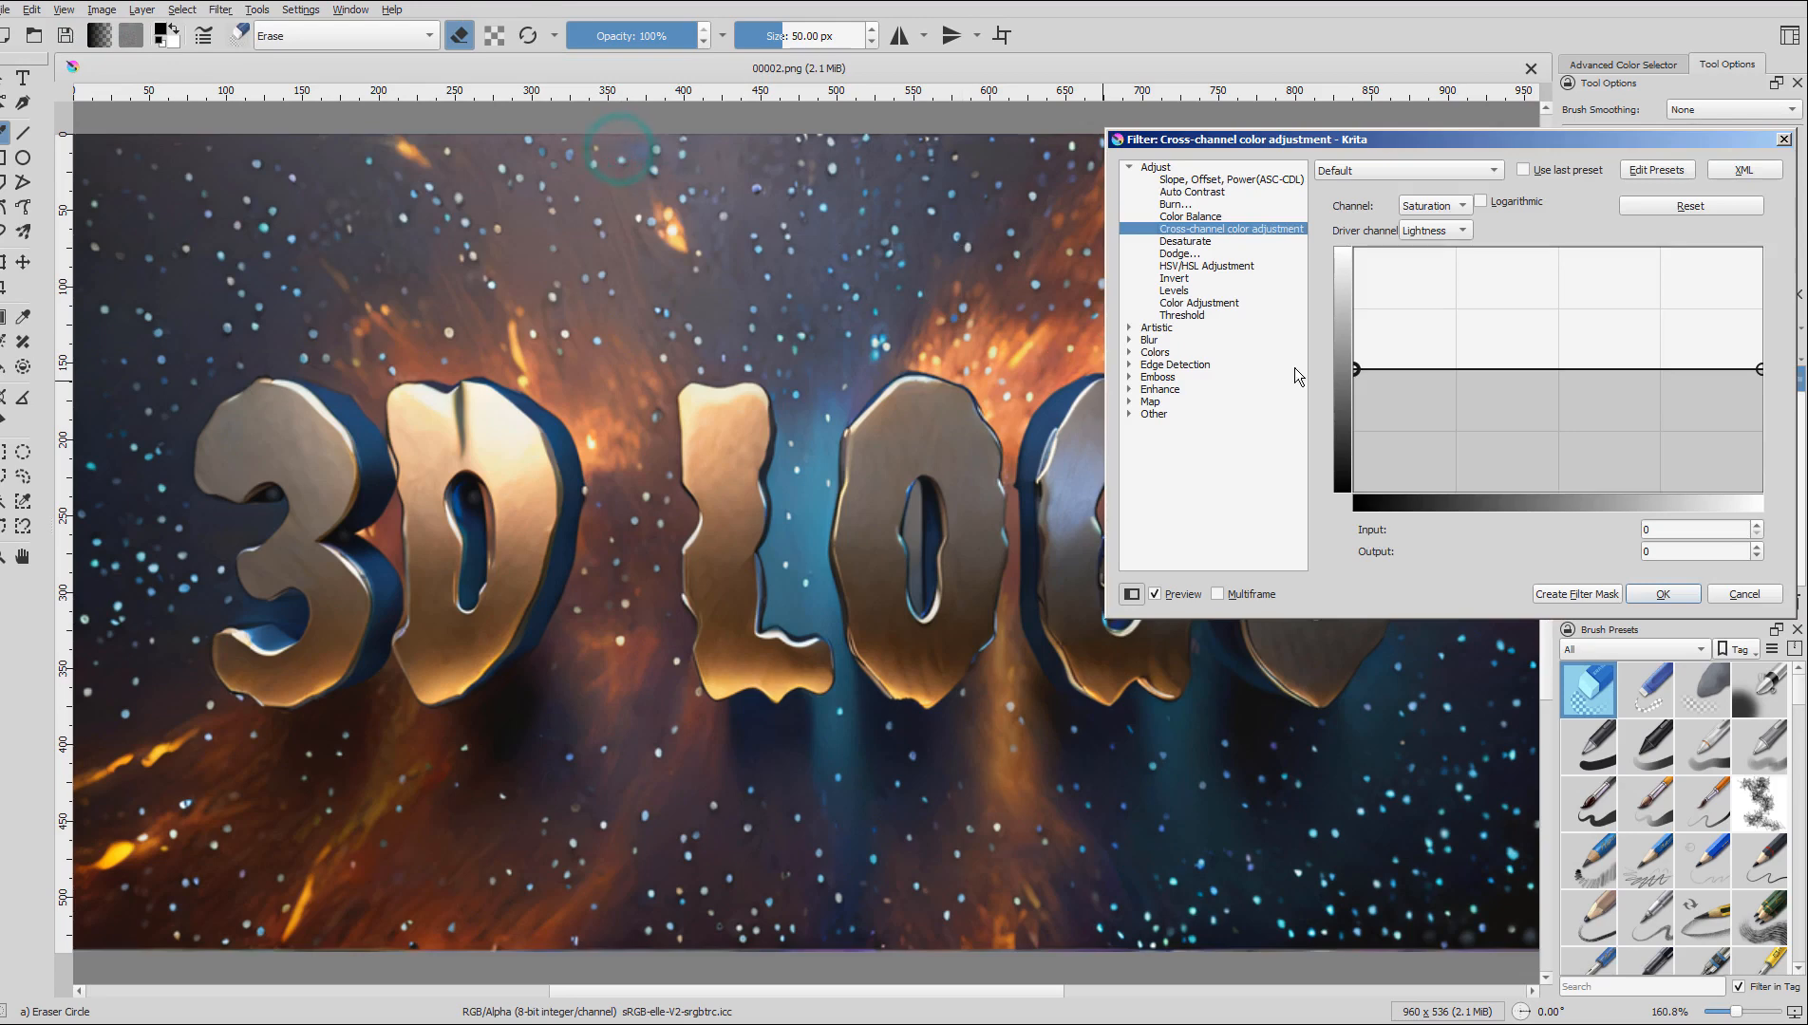
drag(1358, 369, 1355, 280)
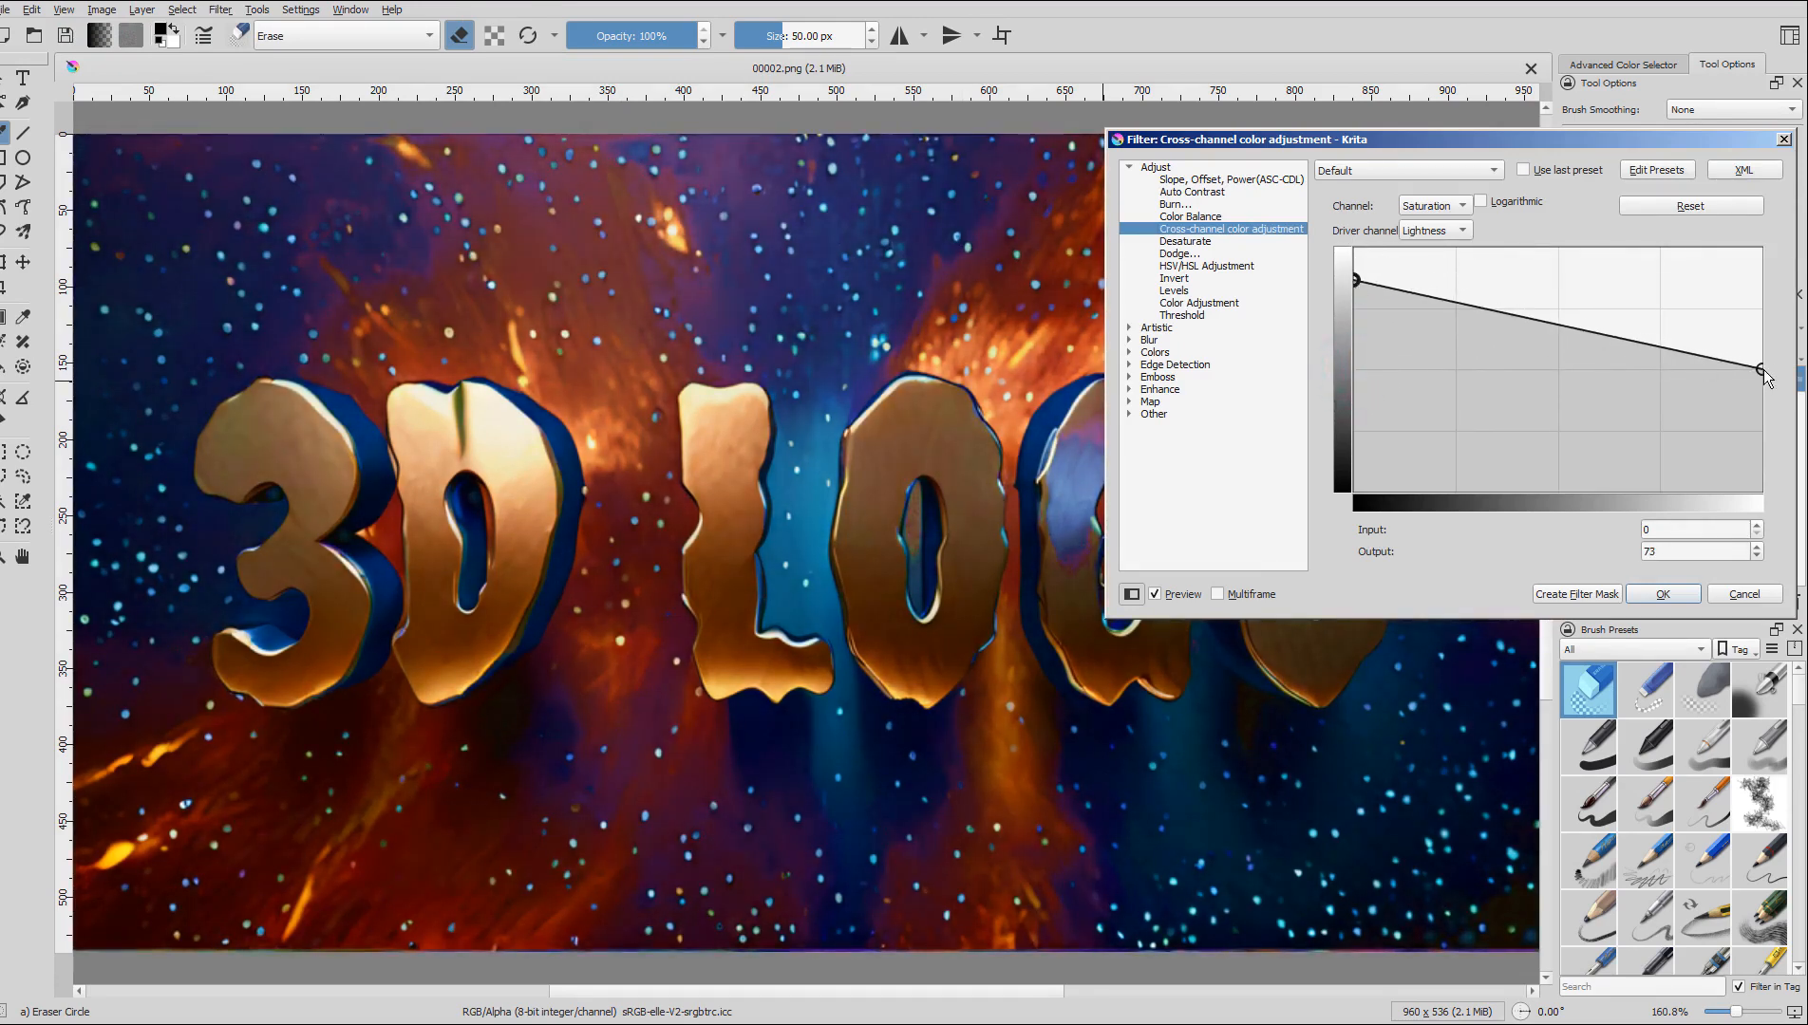
drag(1762, 371, 1763, 321)
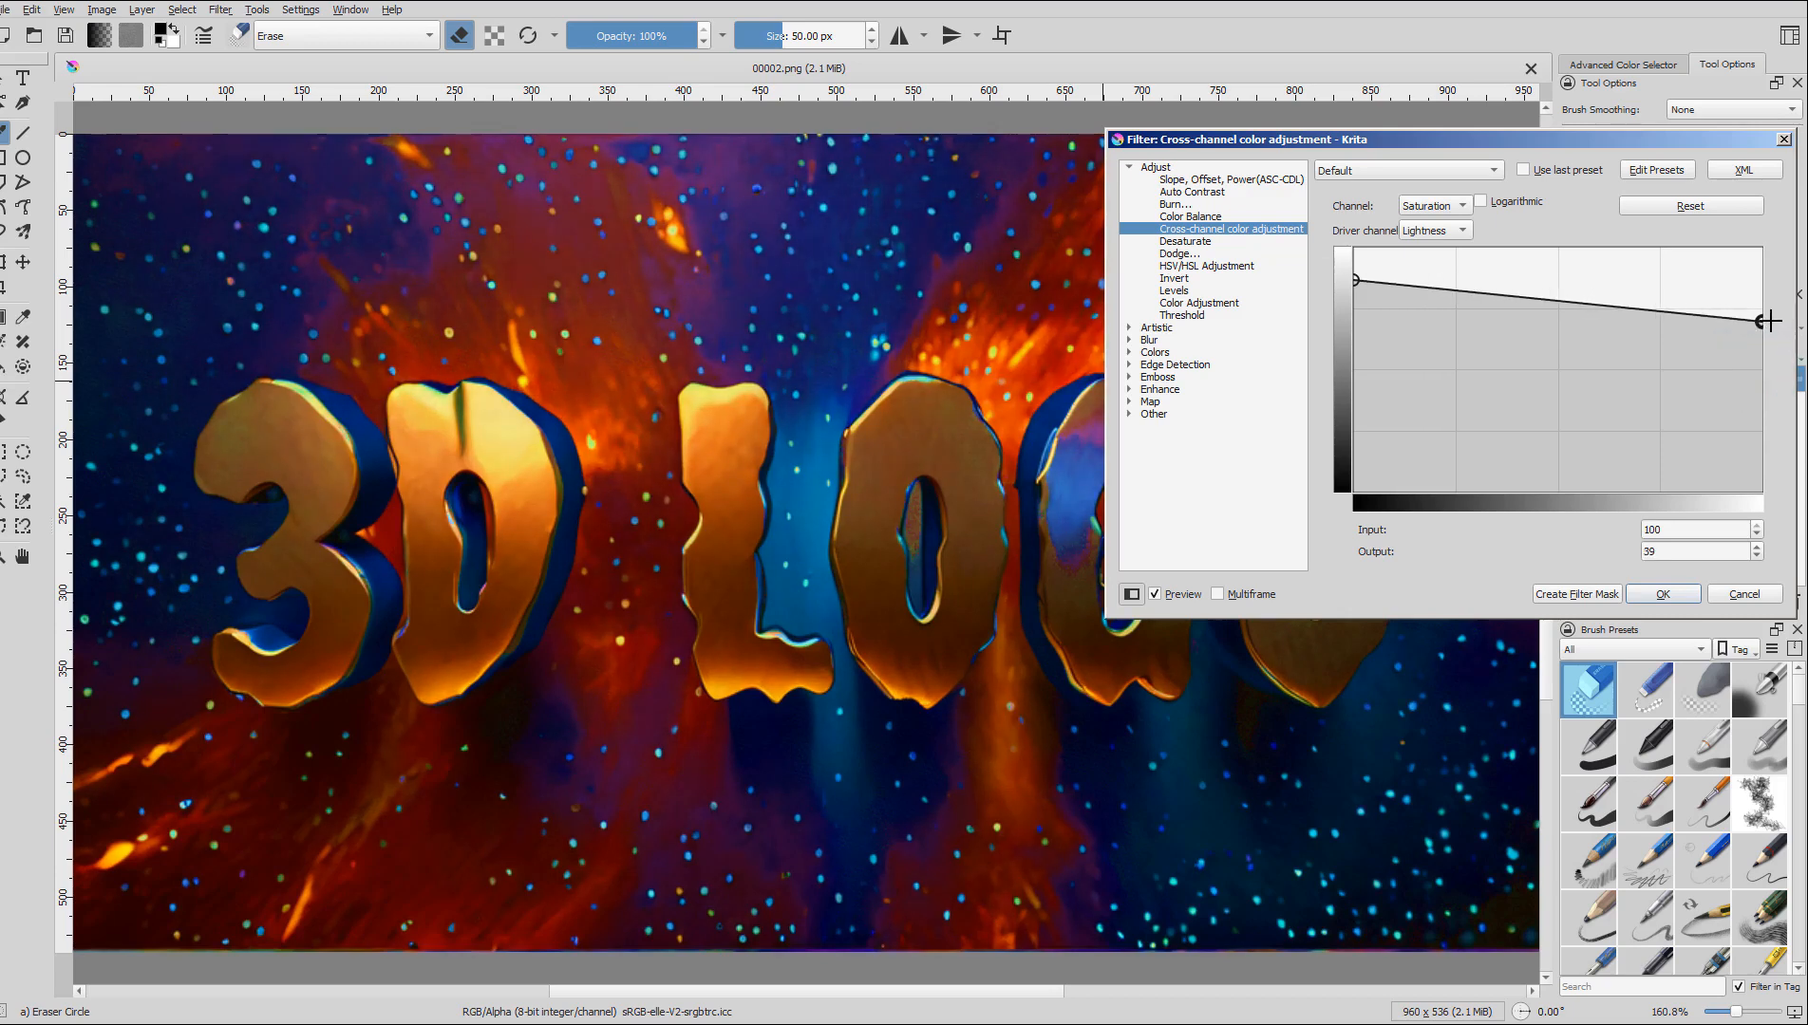
click(1663, 593)
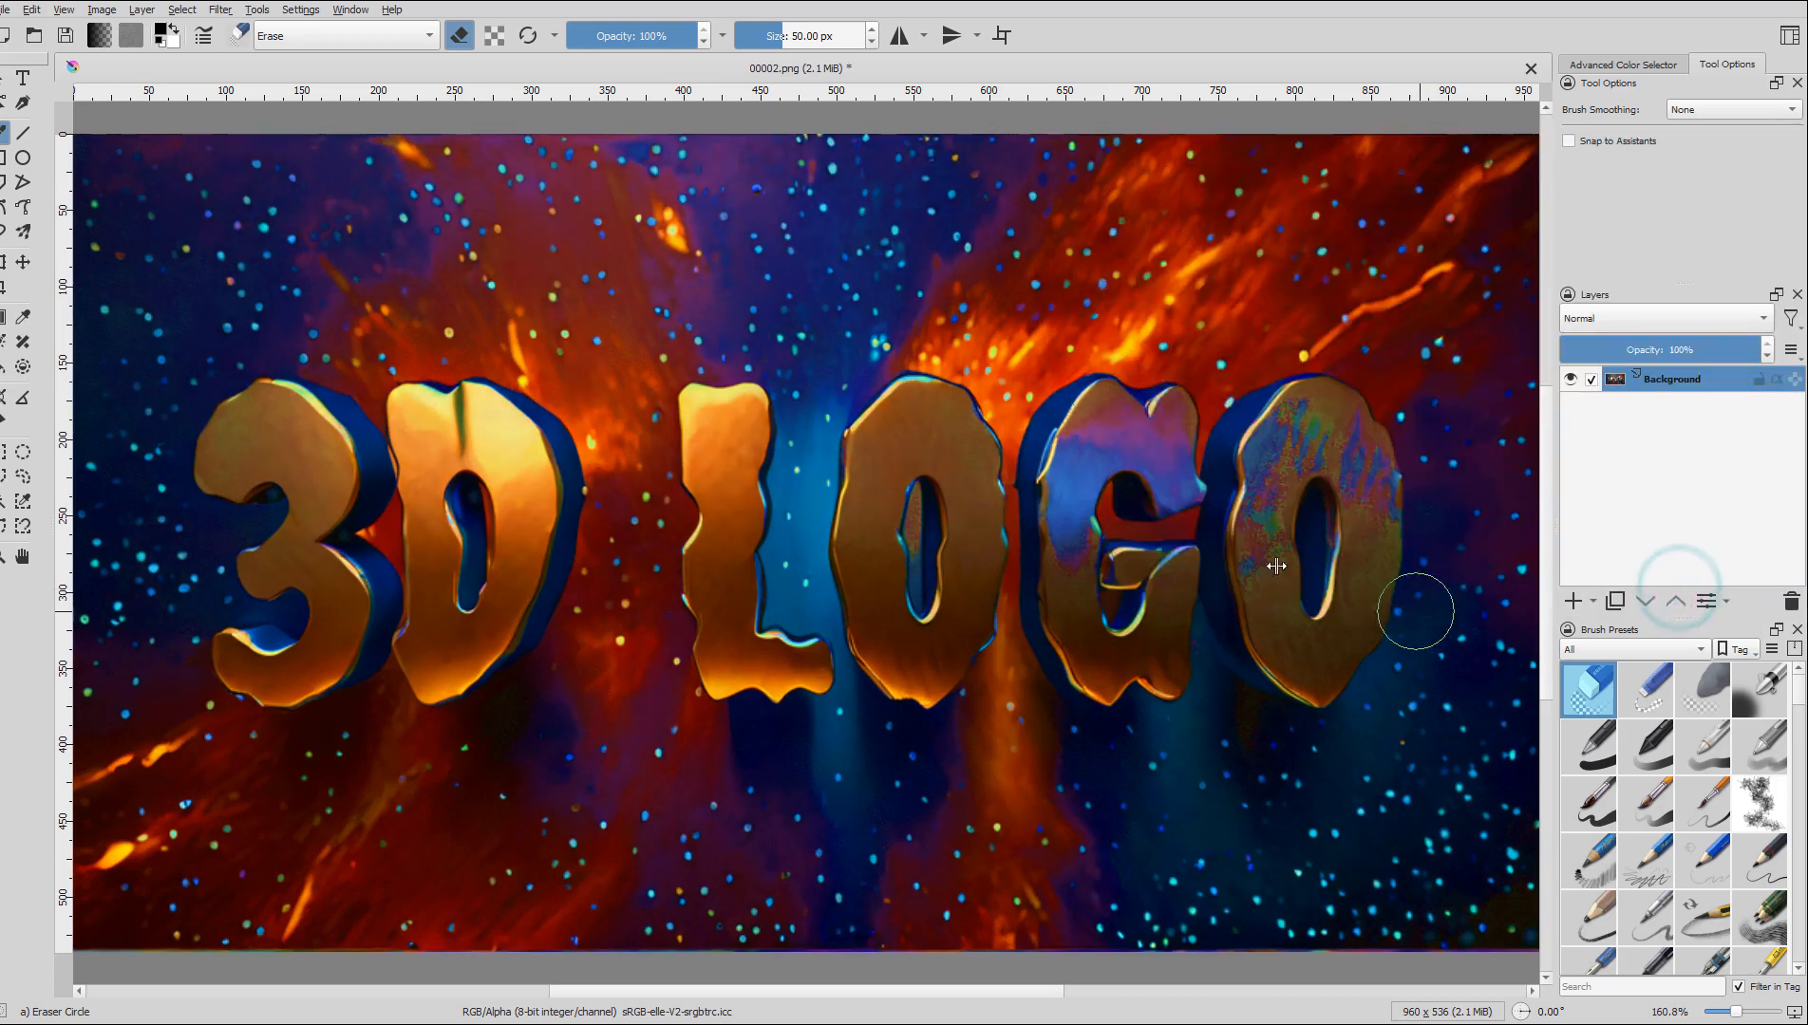
key(ctrl+z)
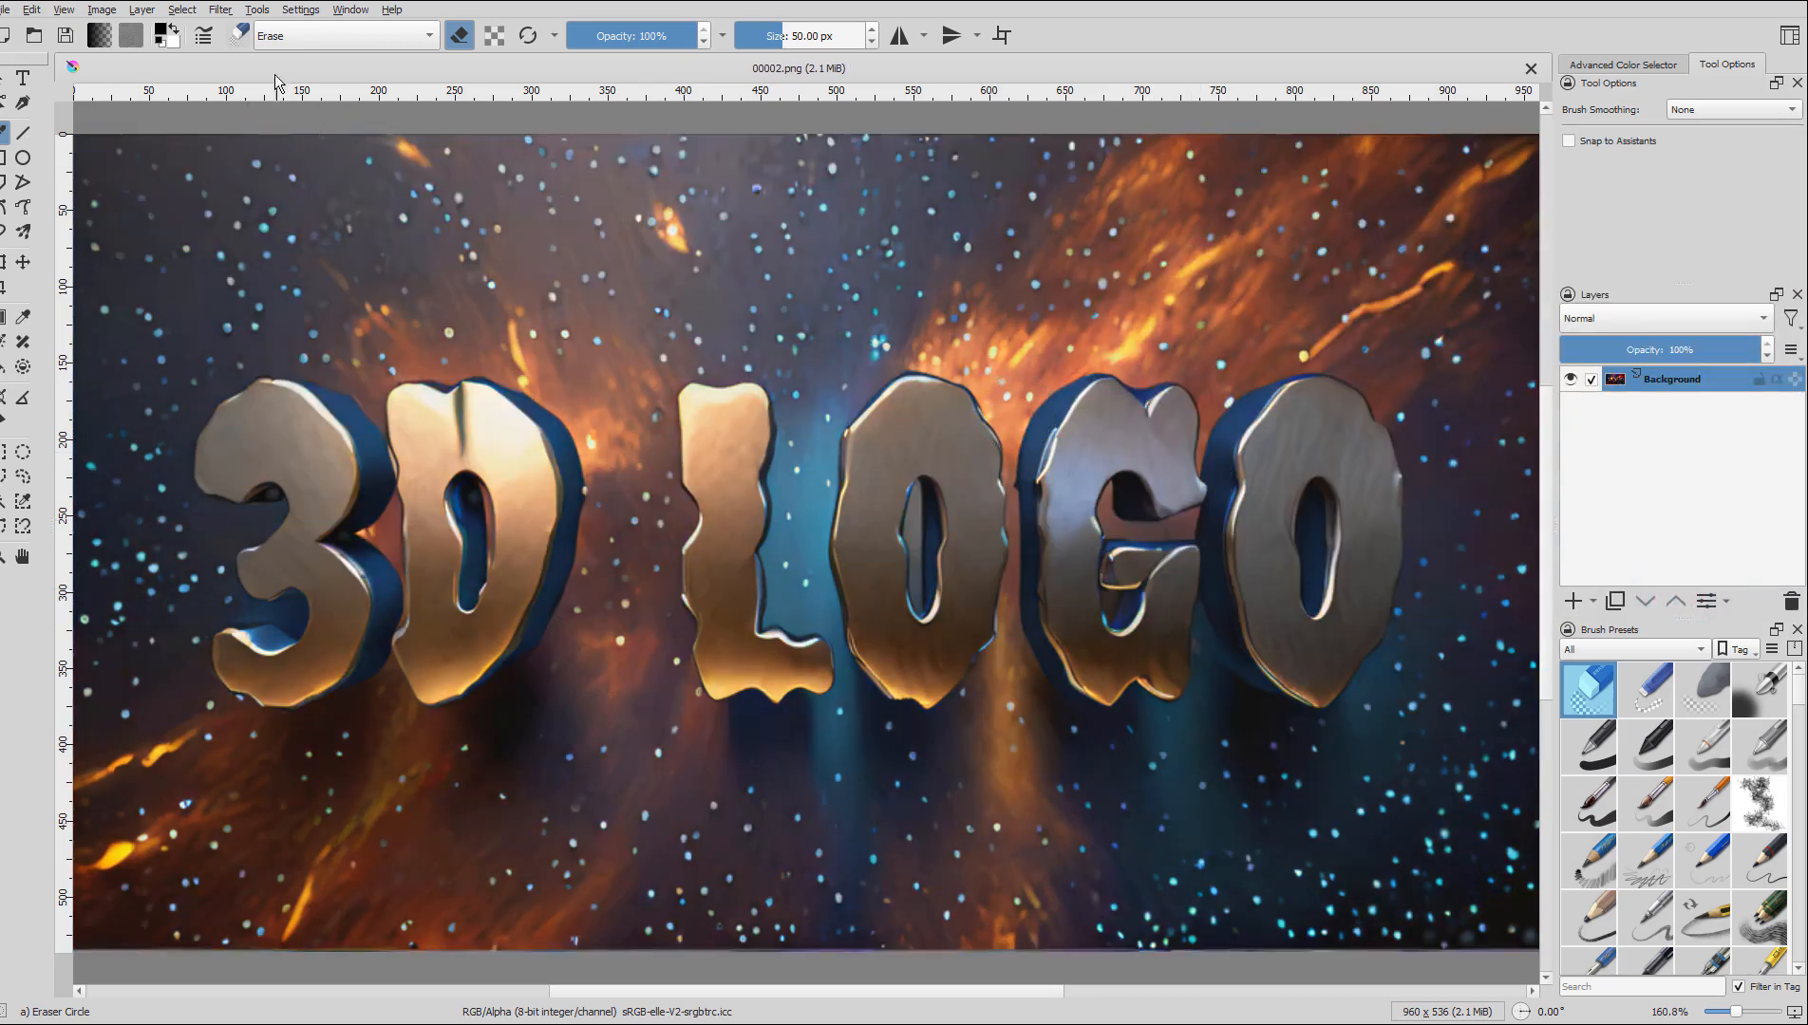
Apply a cross-channel adjustment of Saturation by Lightness with output 38 at input 0 and 6 at input 100.
click(213, 10)
mouse_move(275, 71)
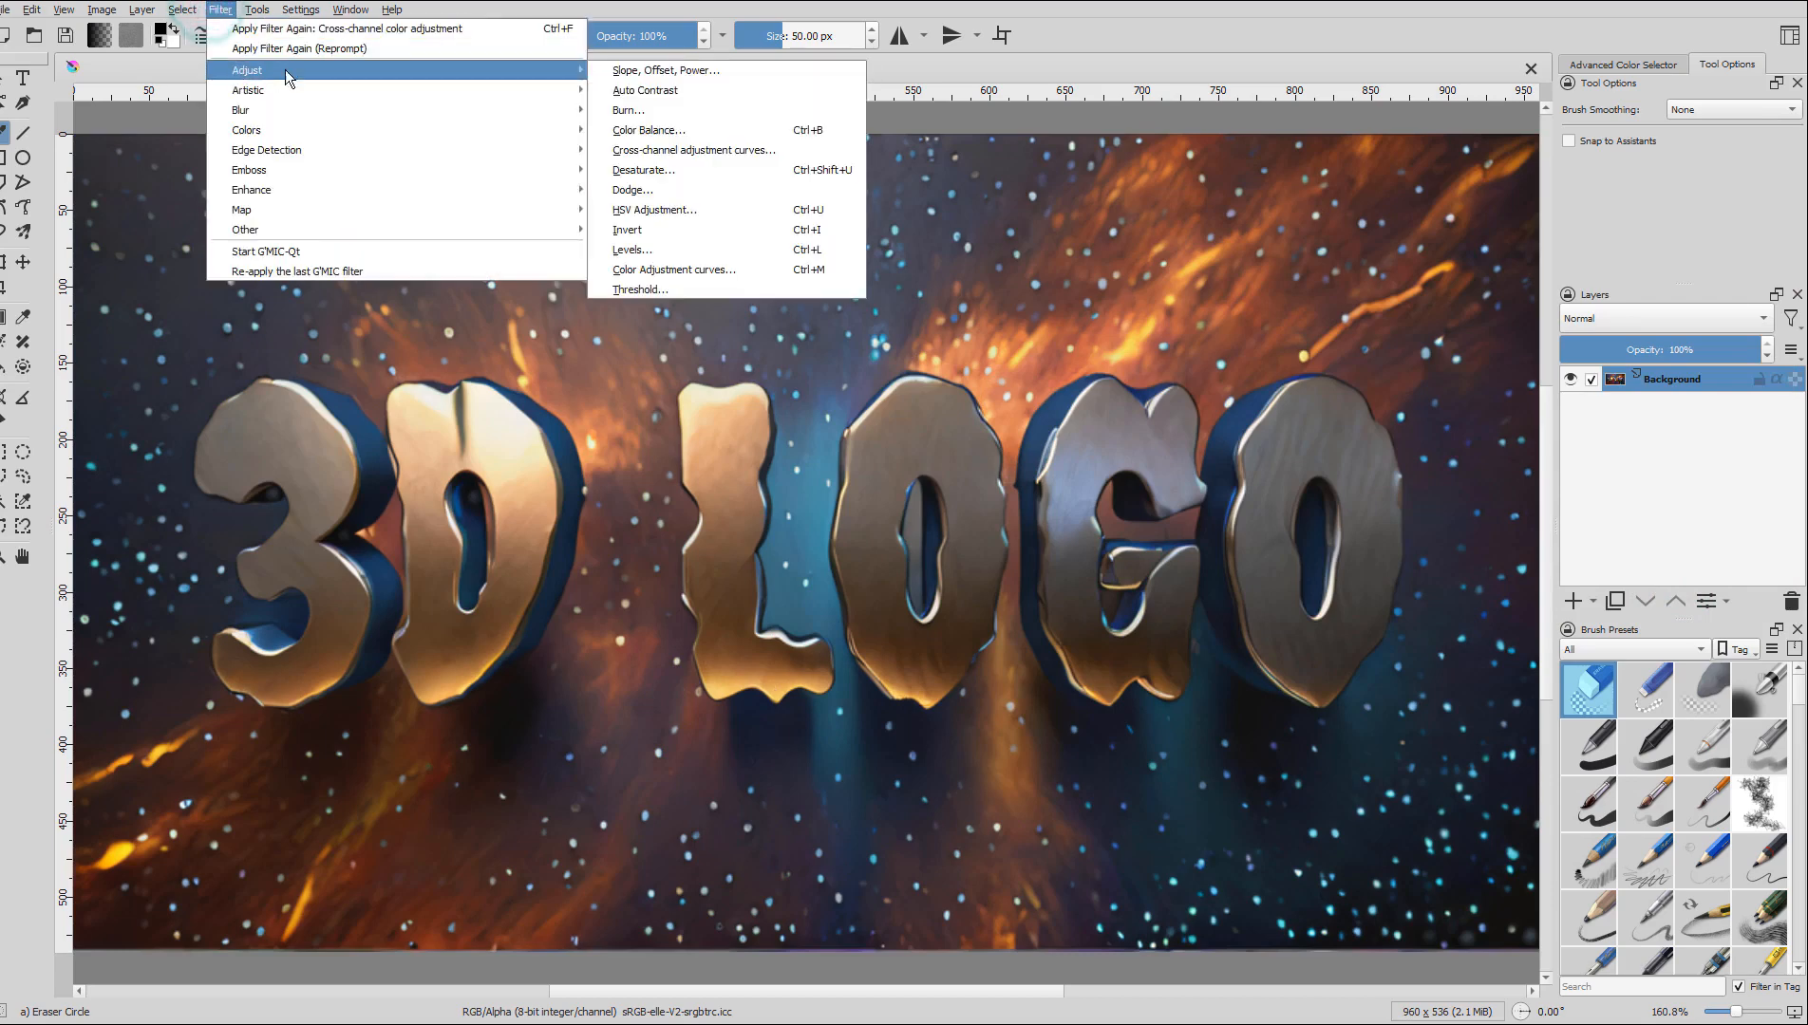
click(787, 154)
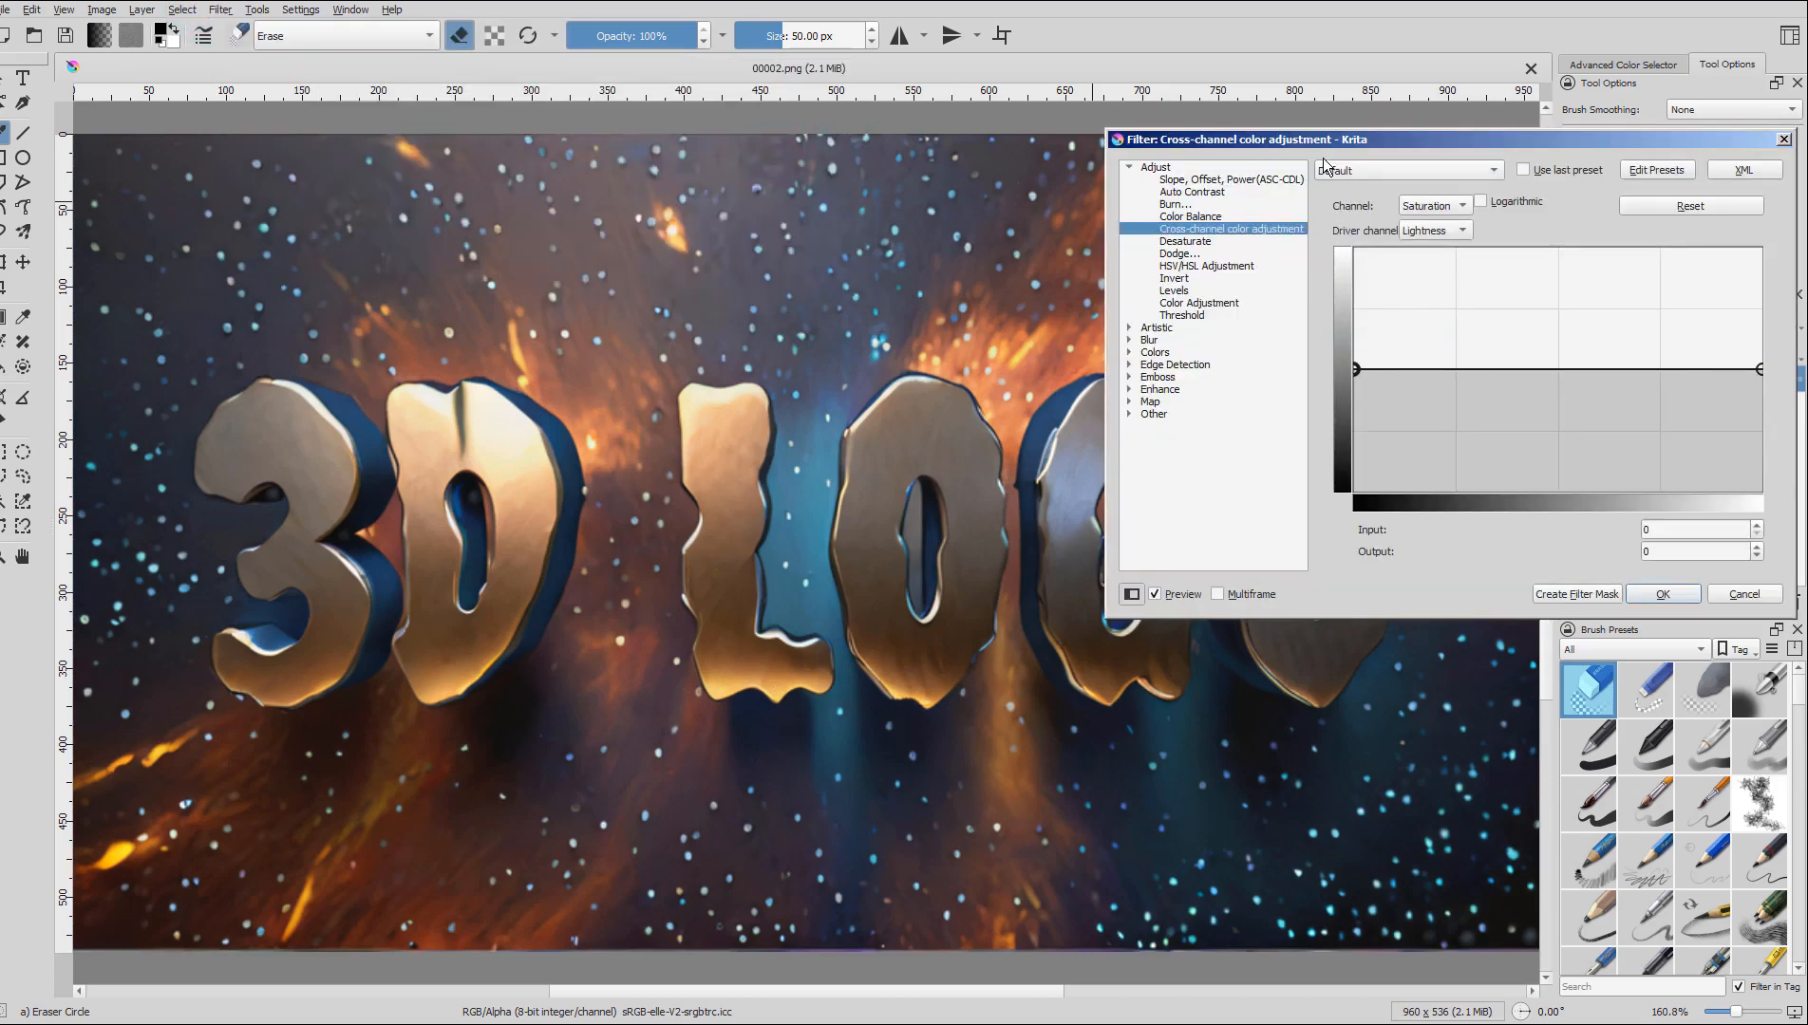
drag(1320, 139, 454, 354)
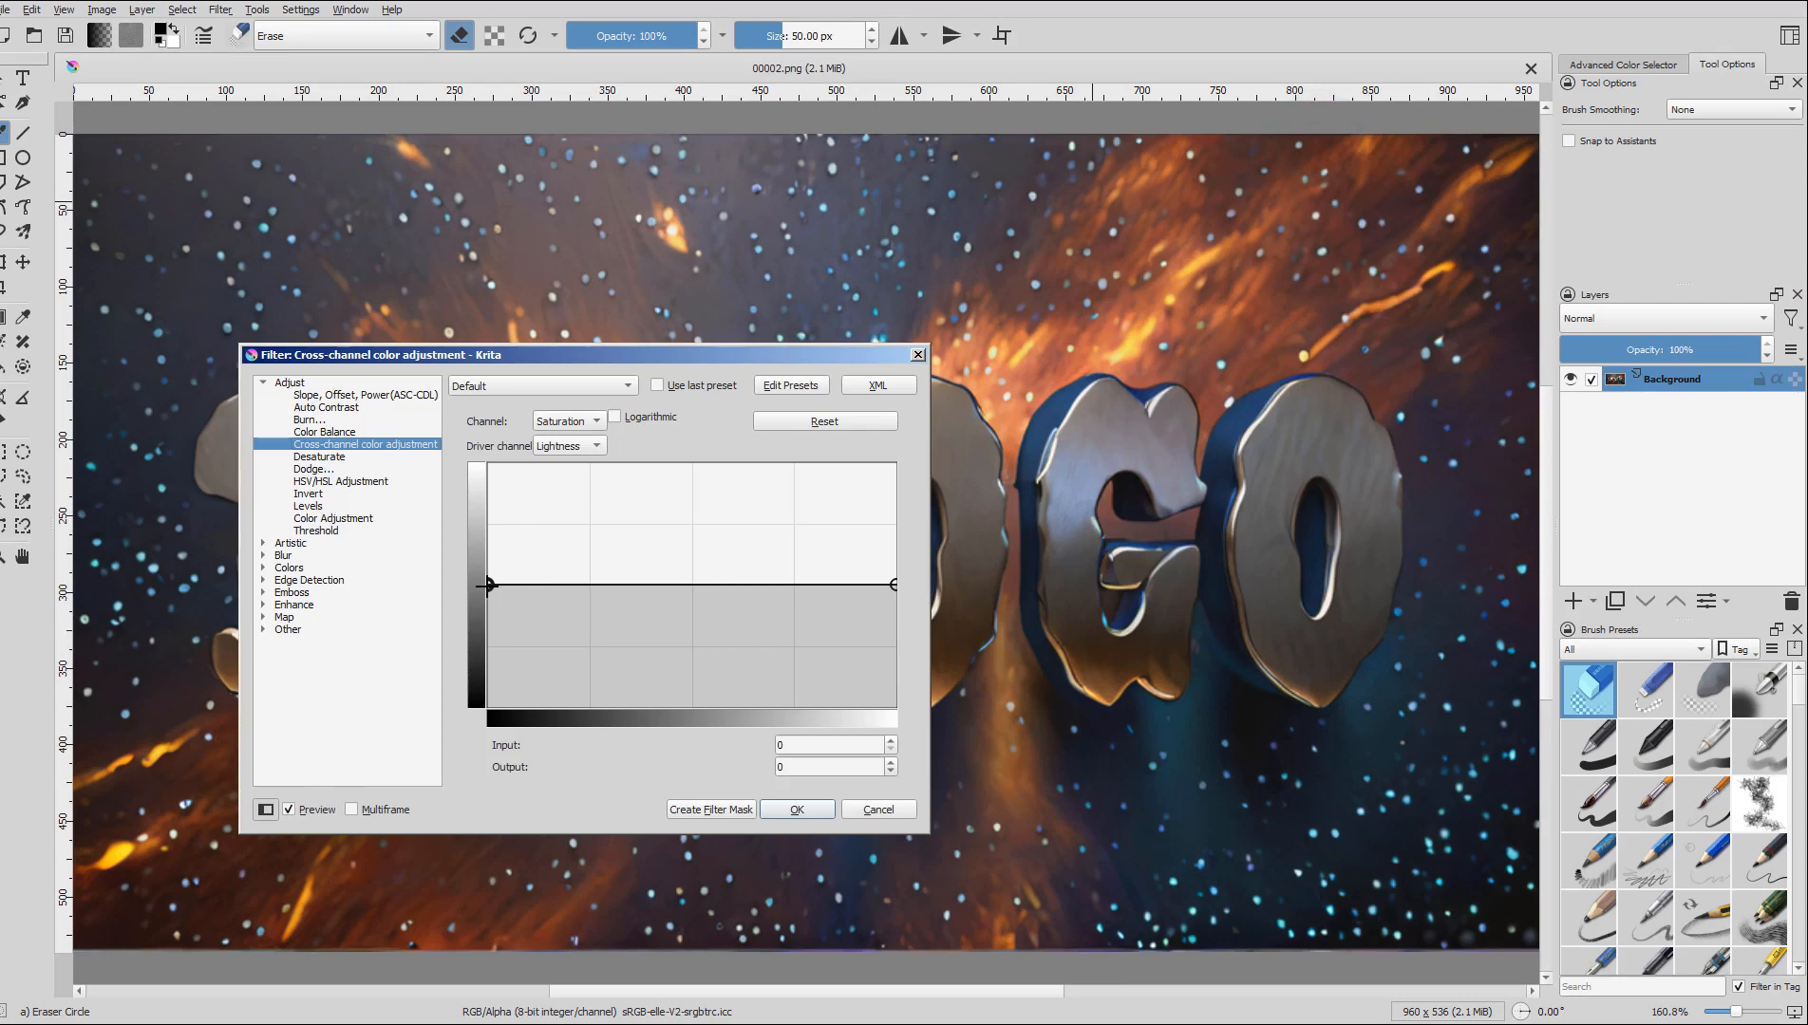
drag(489, 584, 478, 530)
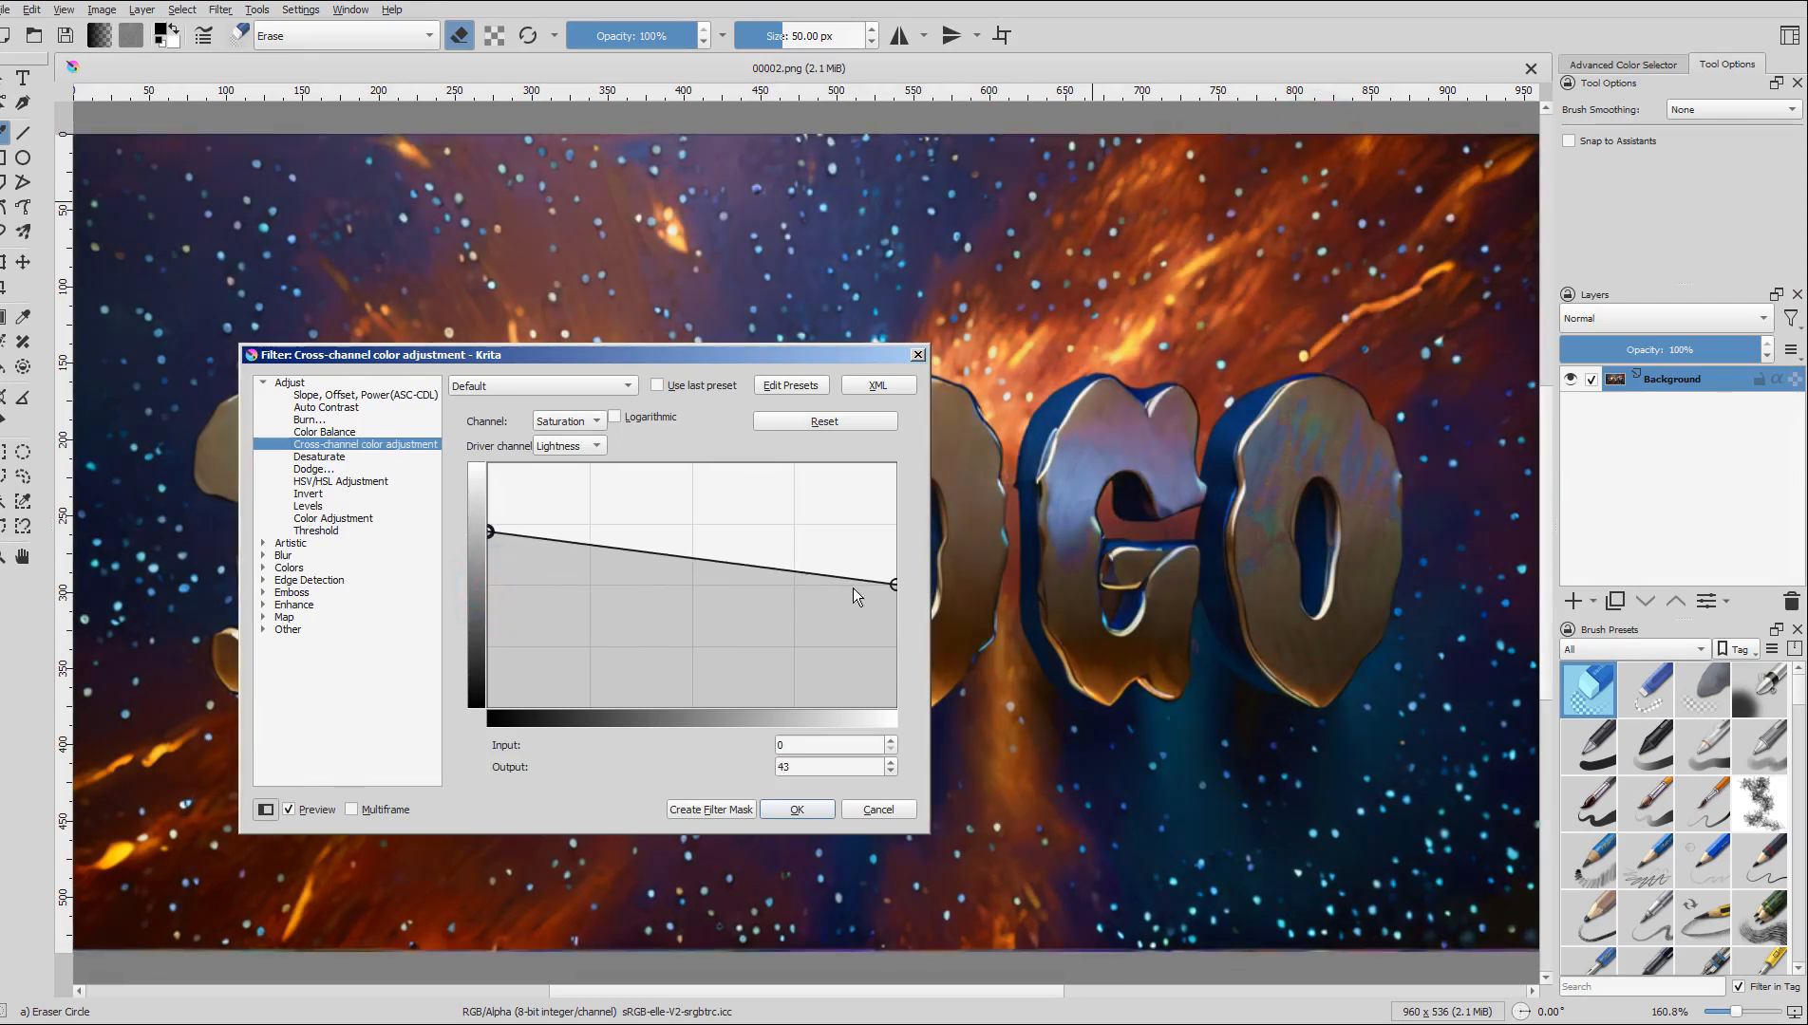
drag(893, 585, 892, 550)
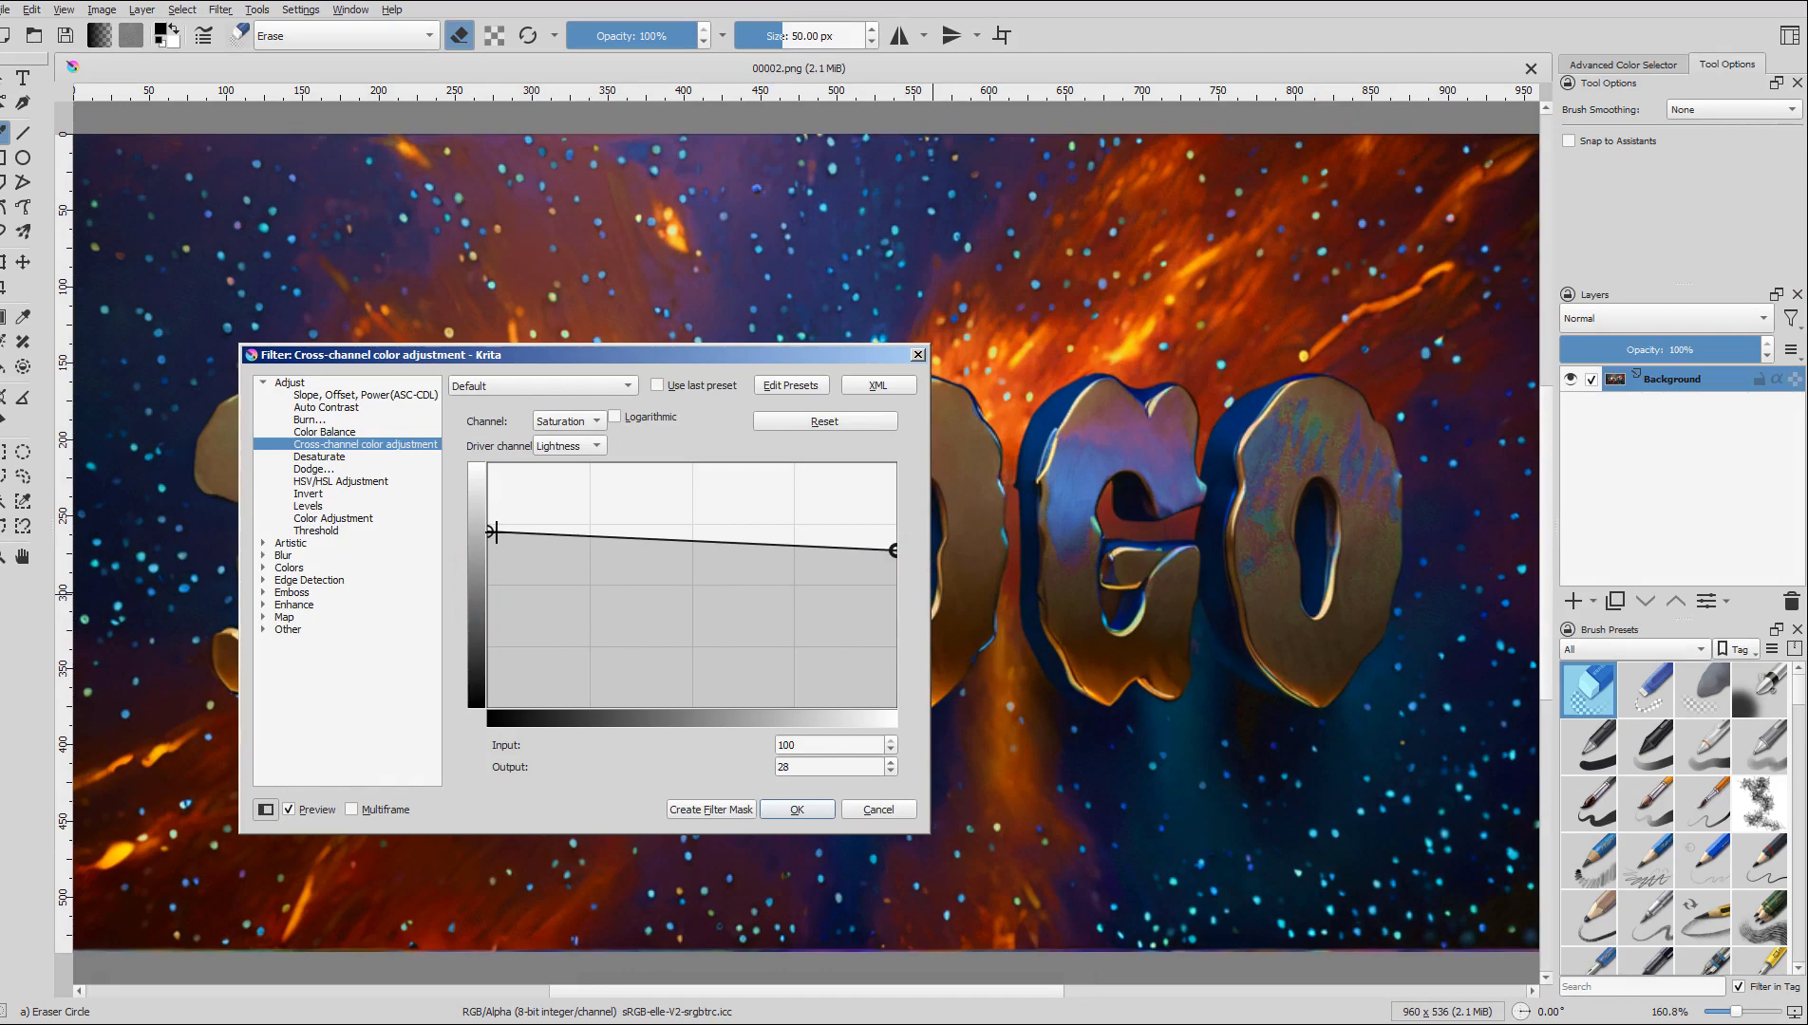
drag(494, 532, 488, 585)
drag(895, 548, 892, 589)
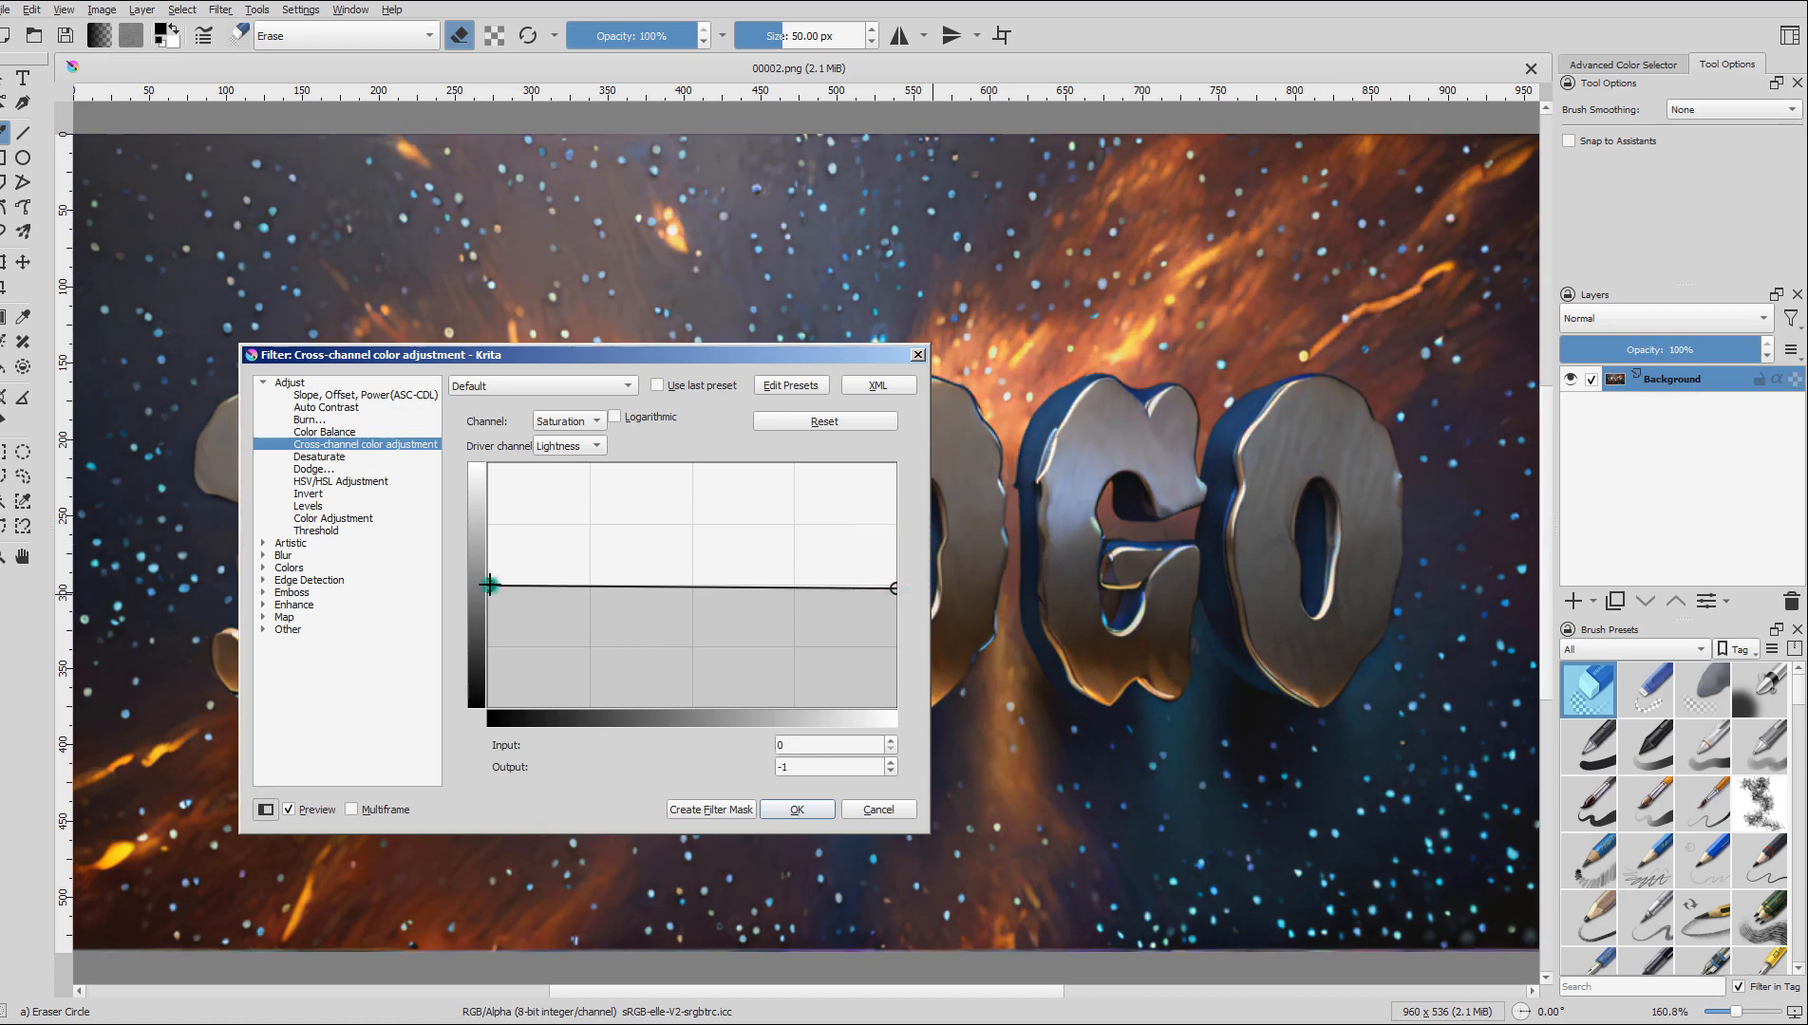
drag(488, 585, 483, 538)
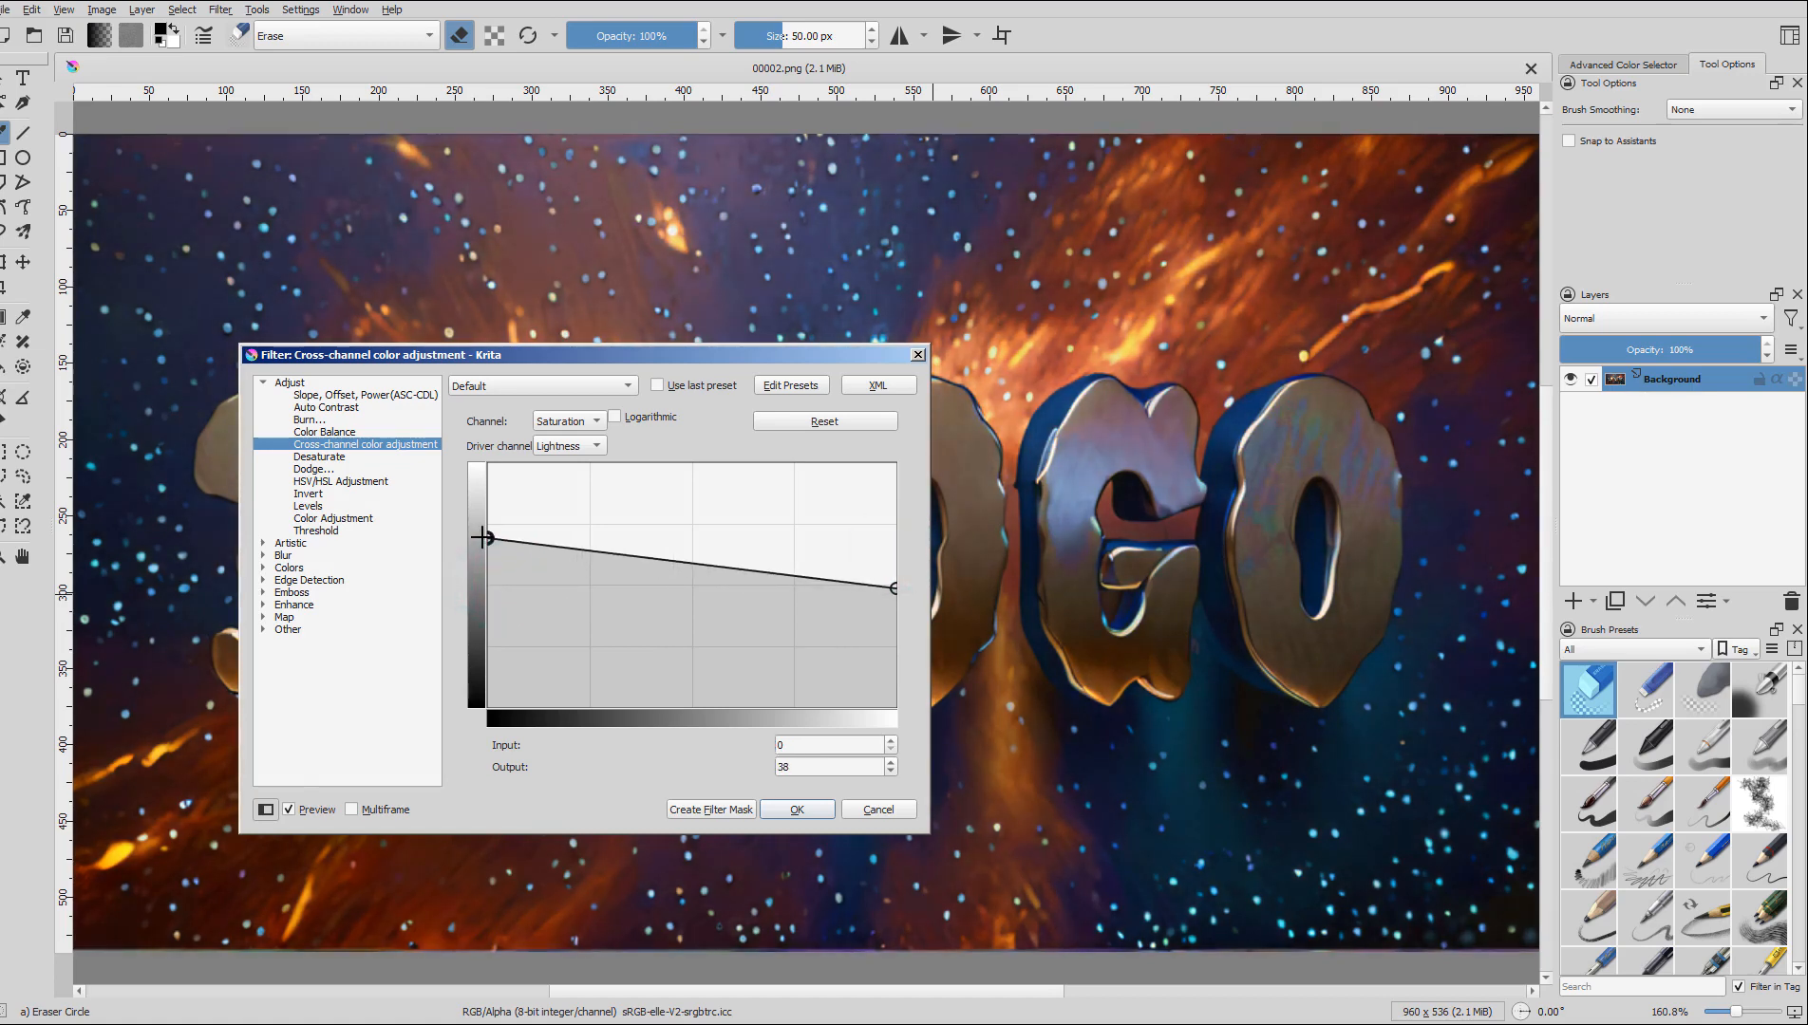
drag(894, 589, 894, 577)
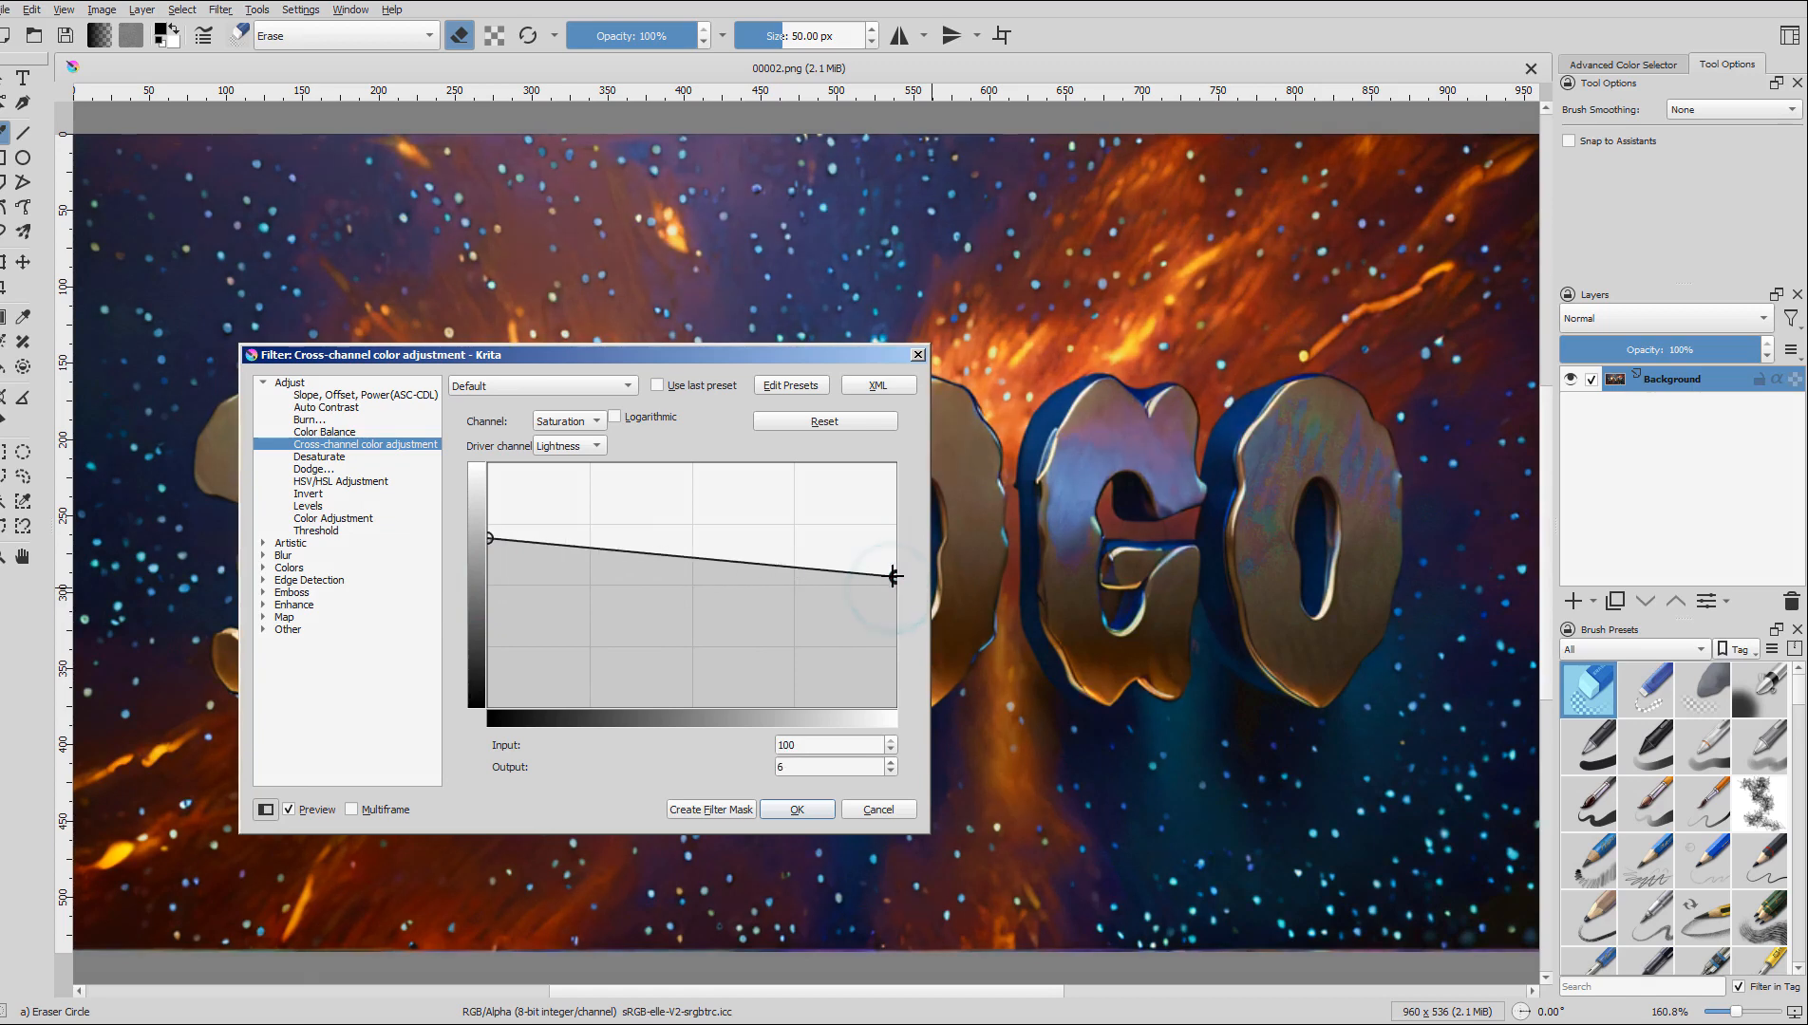
click(796, 810)
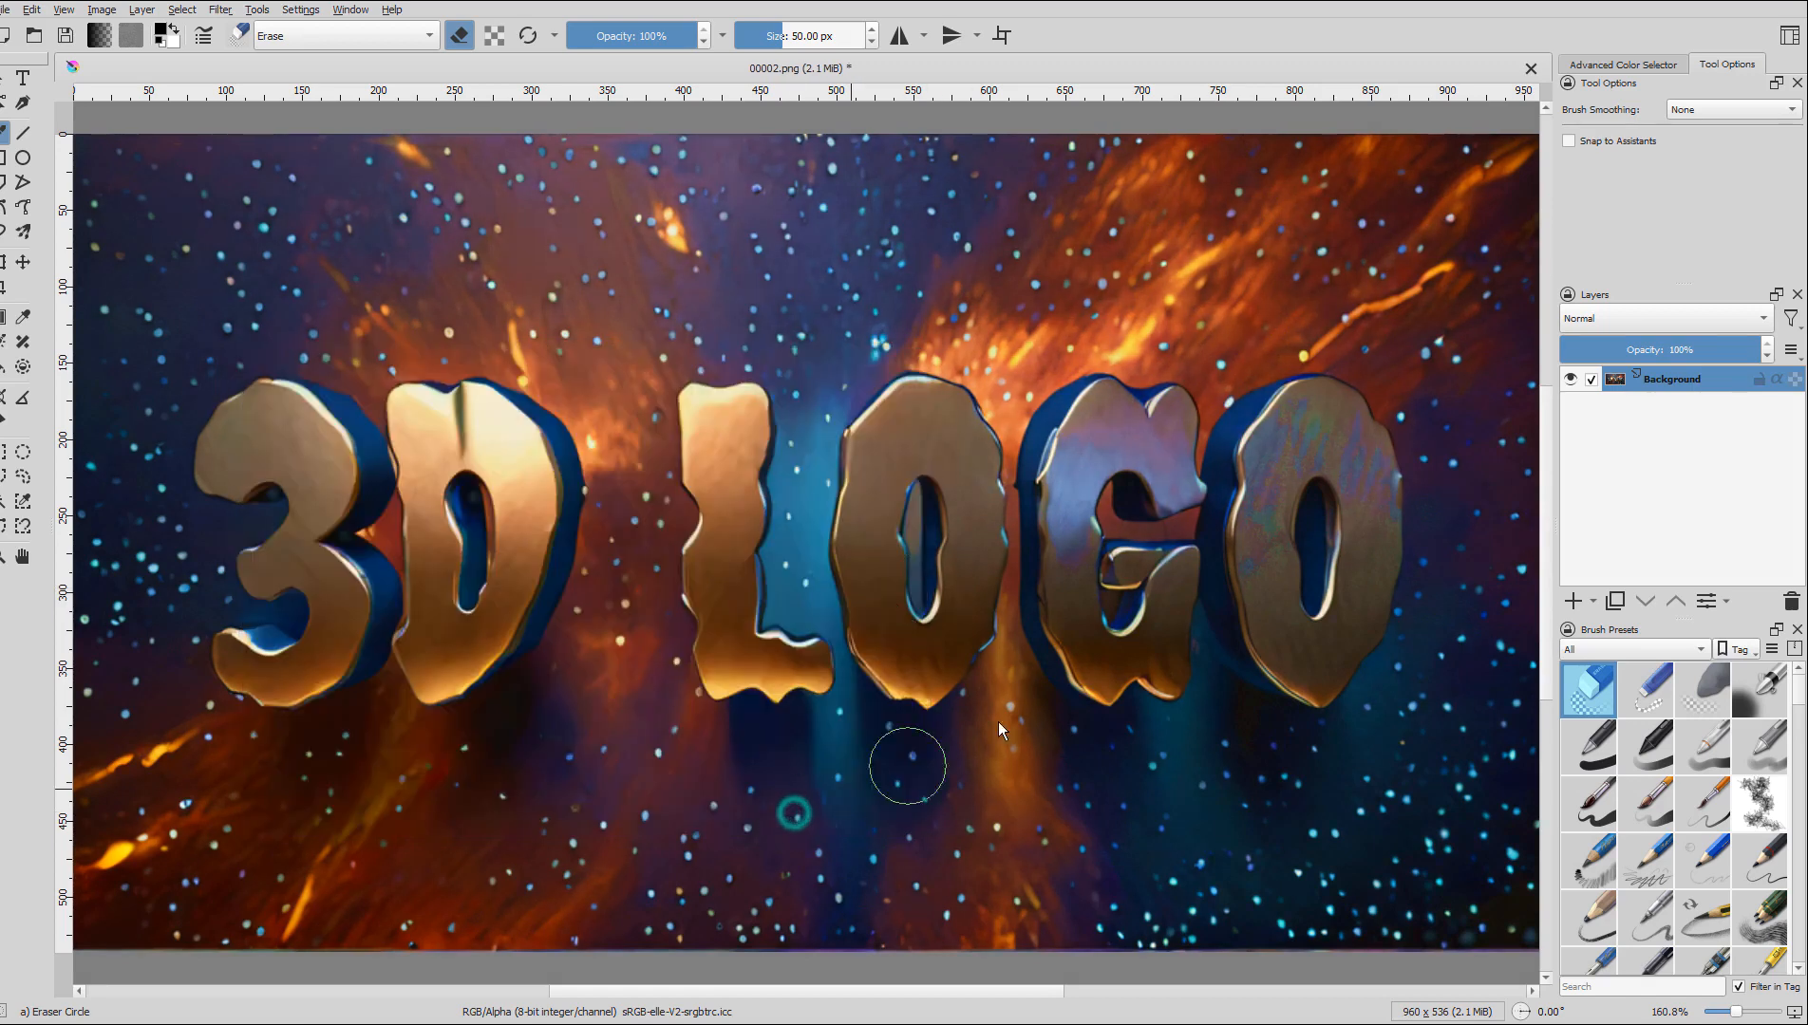
Apply the Auto Contrast filter to the logo image.
click(219, 9)
mouse_move(307, 70)
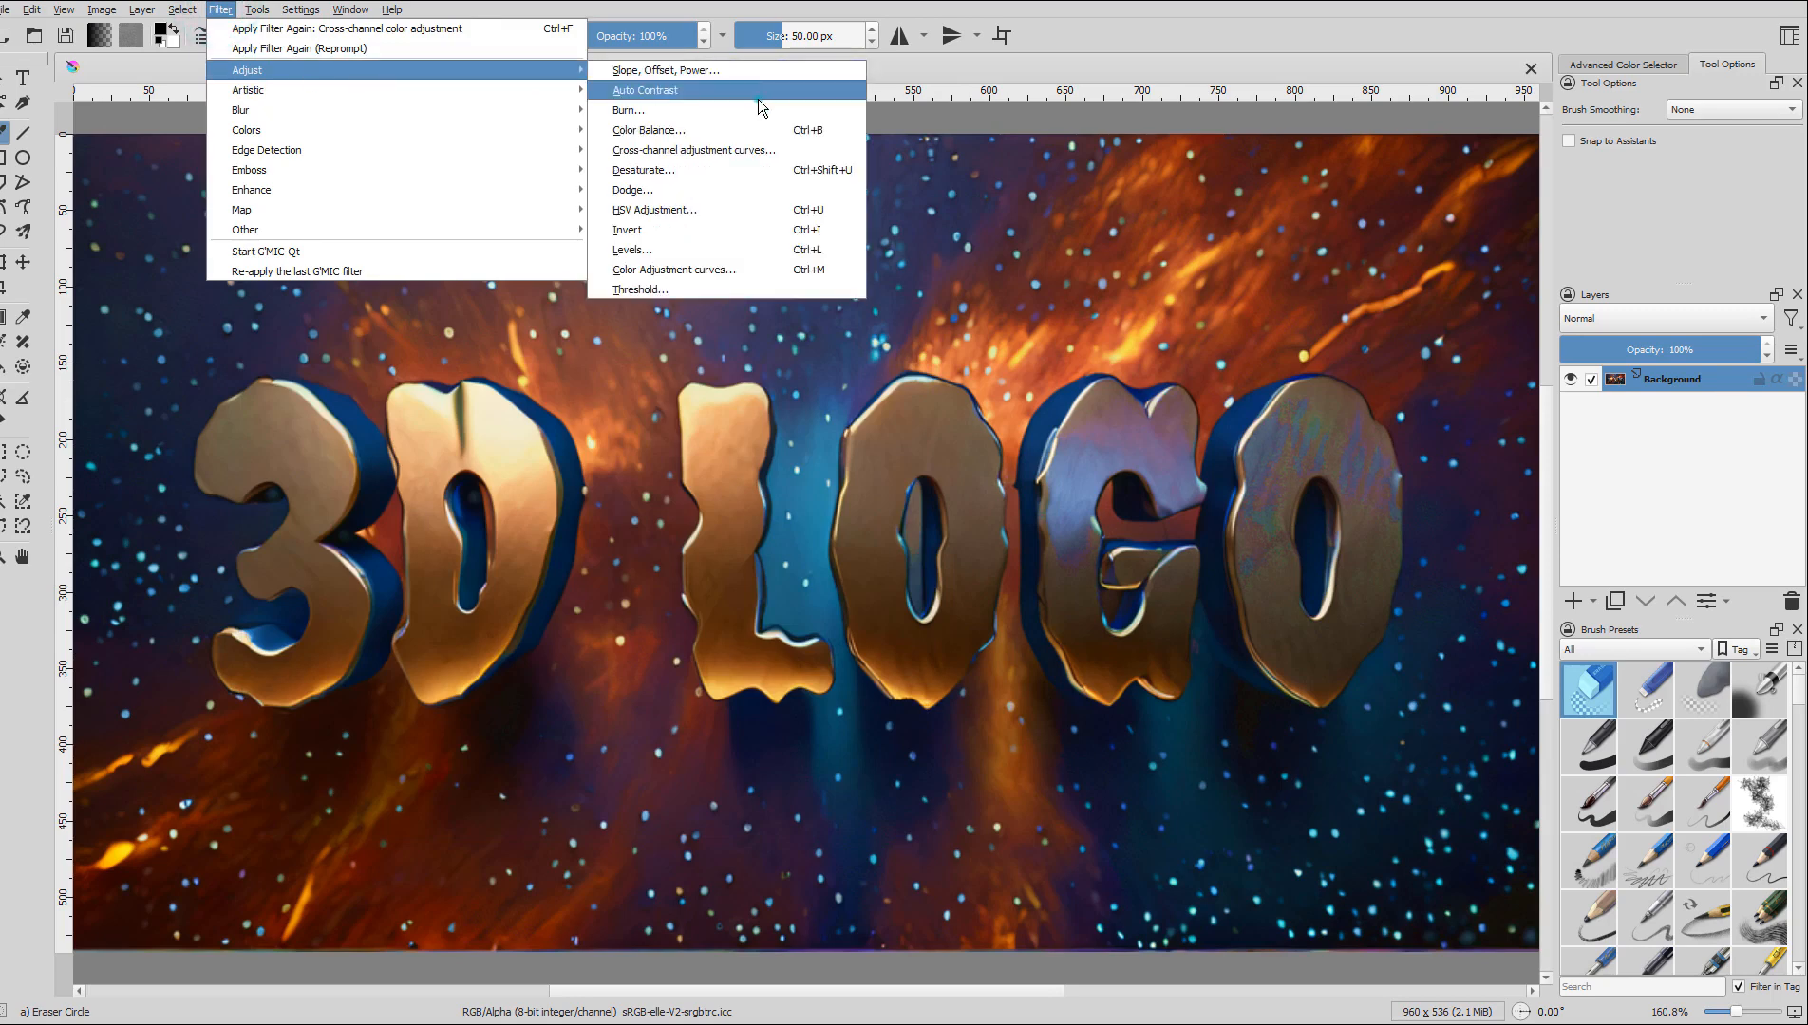
click(759, 96)
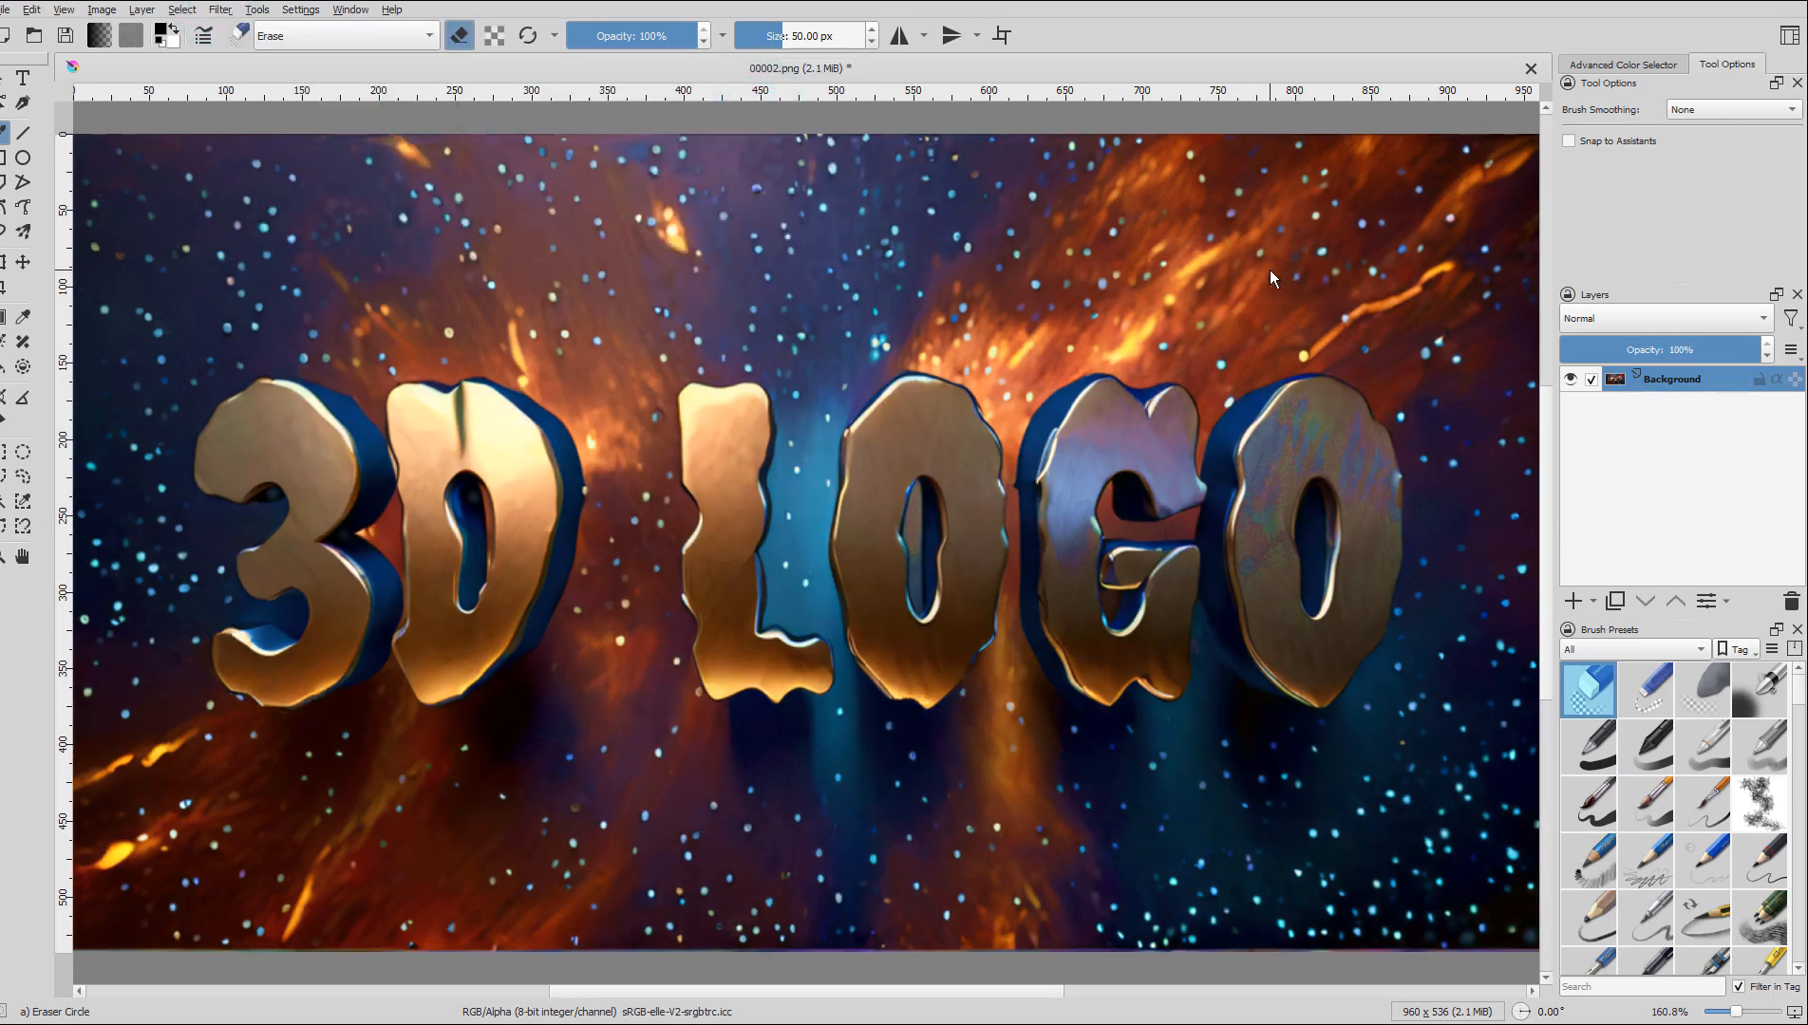
Compare the logo image before and after the colour and contrast filters by repeatedly undoing and redoing them.
click(4, 77)
key(ctrl+z)
key(ctrl+z)
key(ctrl+shift+z)
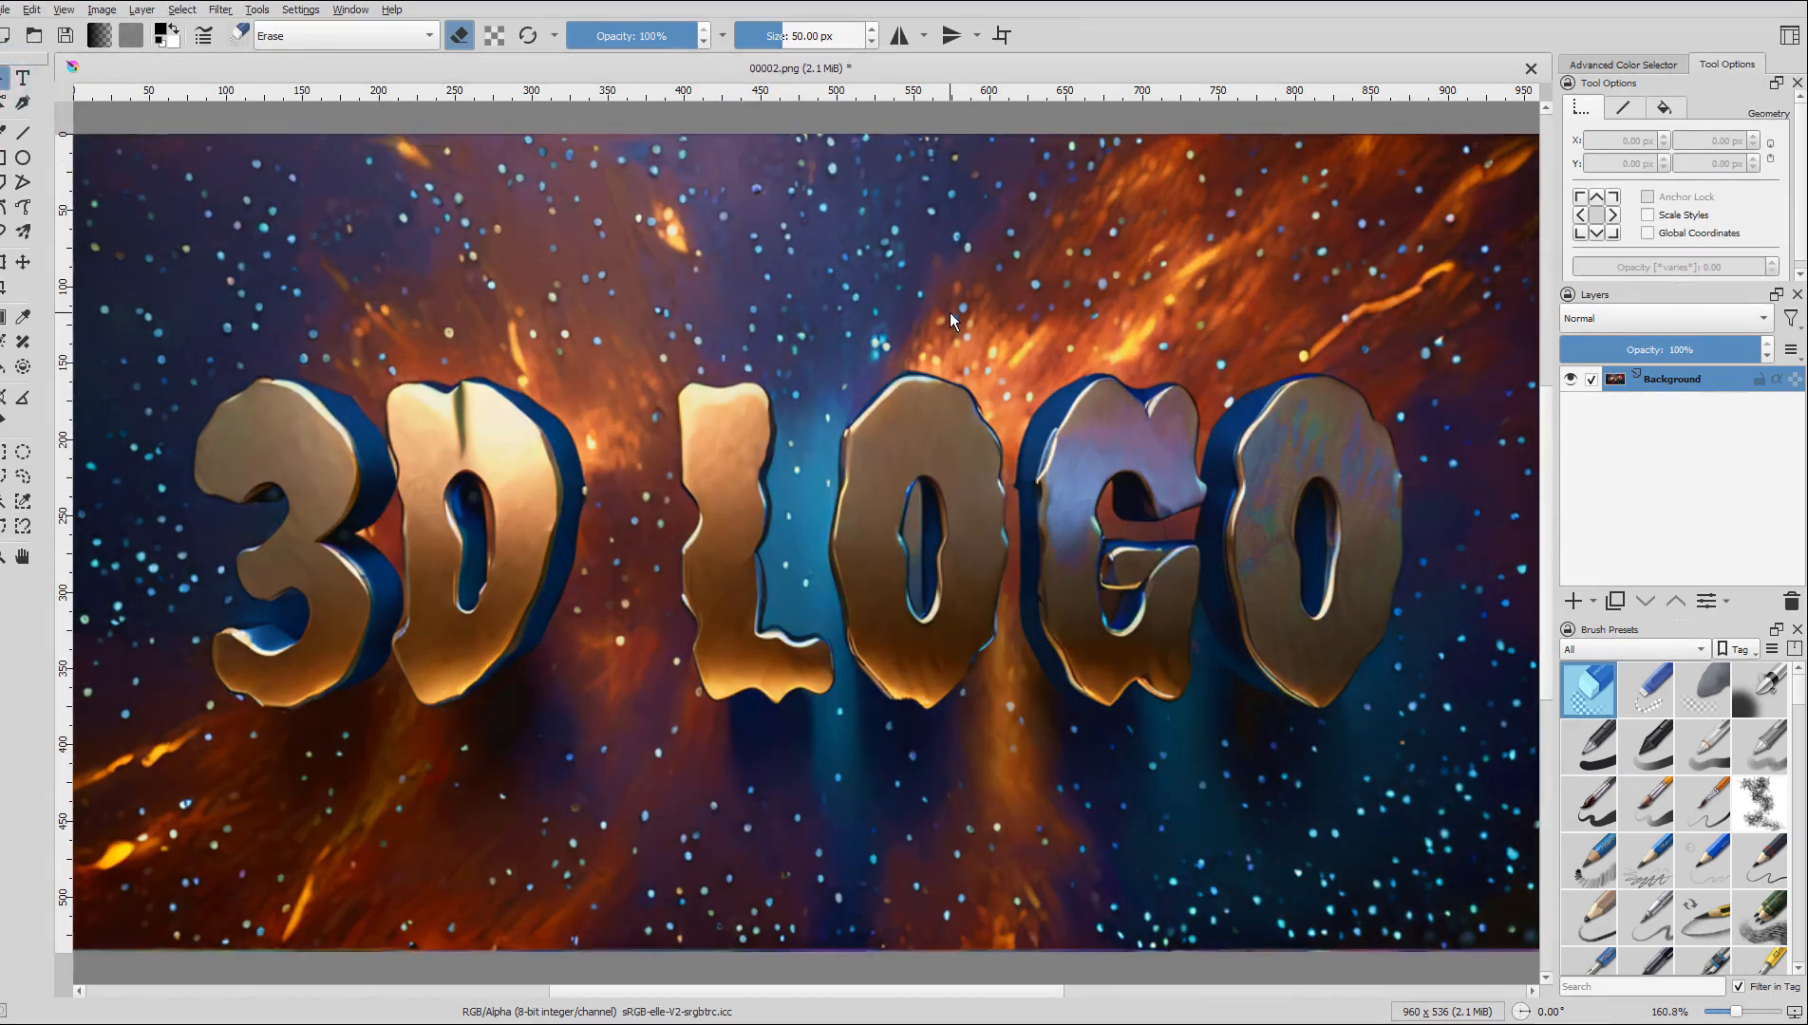
key(ctrl+z)
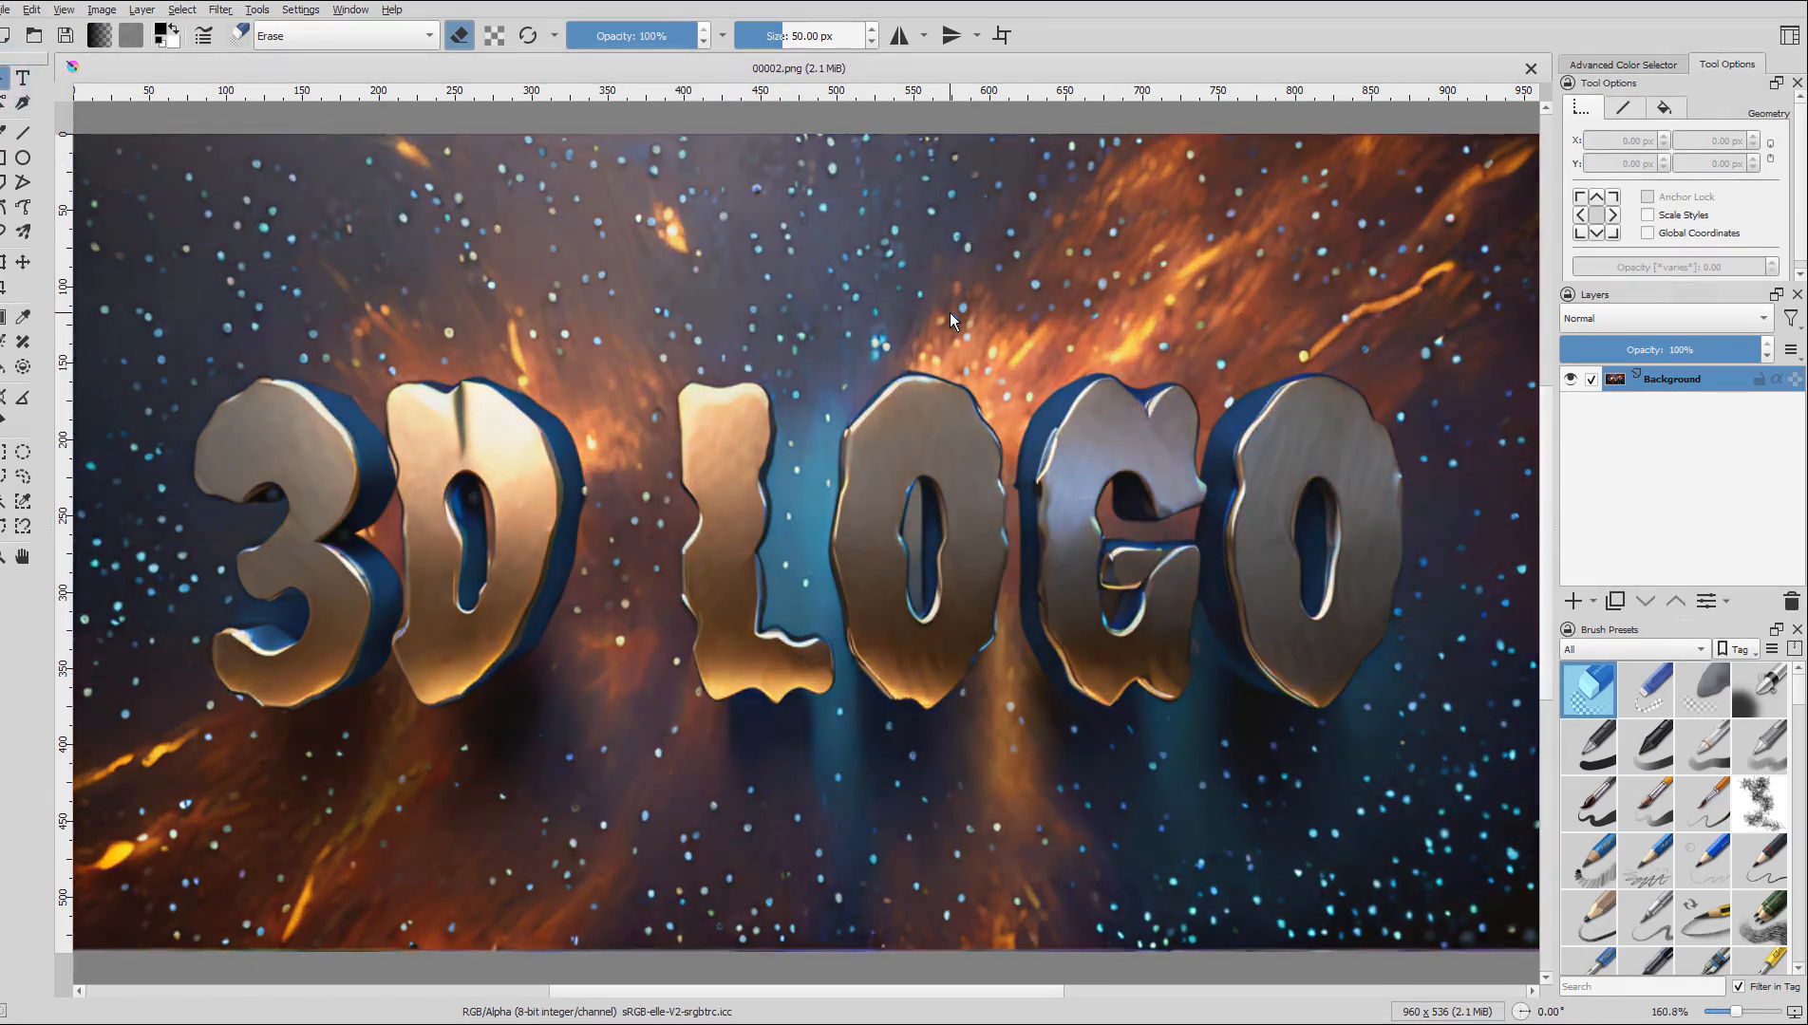
key(ctrl+shift+z)
key(ctrl+z)
key(ctrl+shift+z)
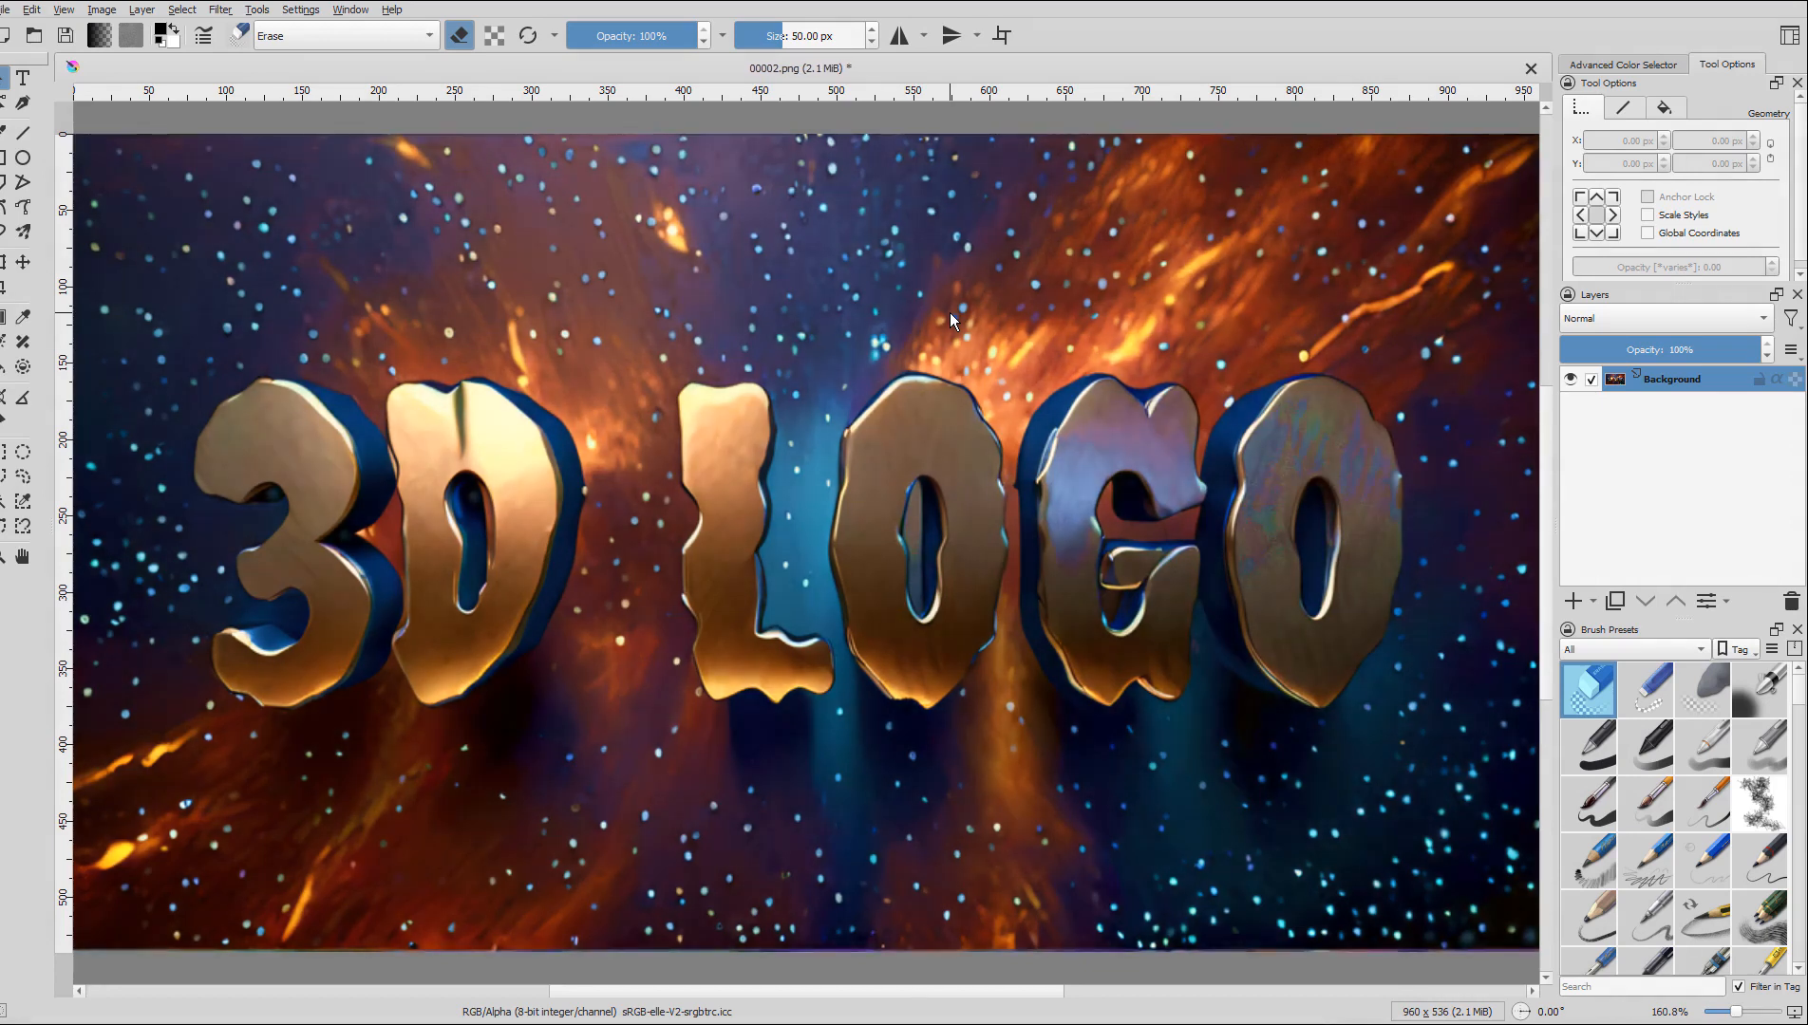